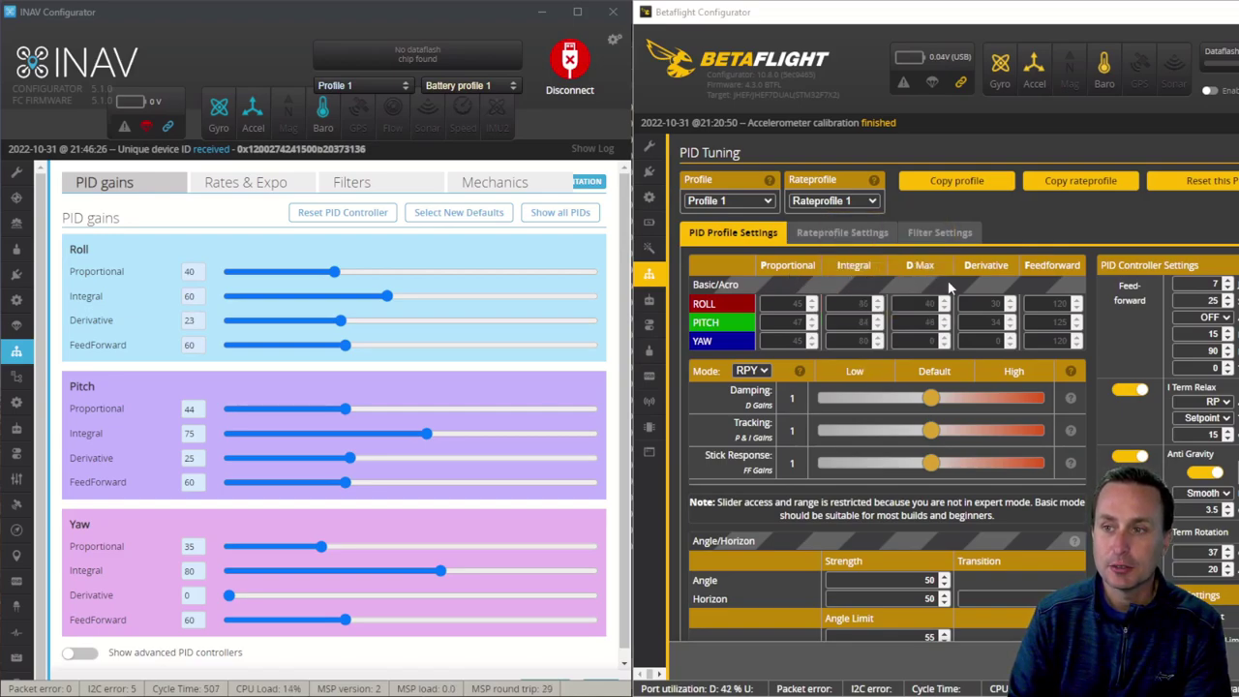
# Try a Roll proportional gain of 50 in INAV Configurator and restore it to 40
pyautogui.moveTo(988, 266)
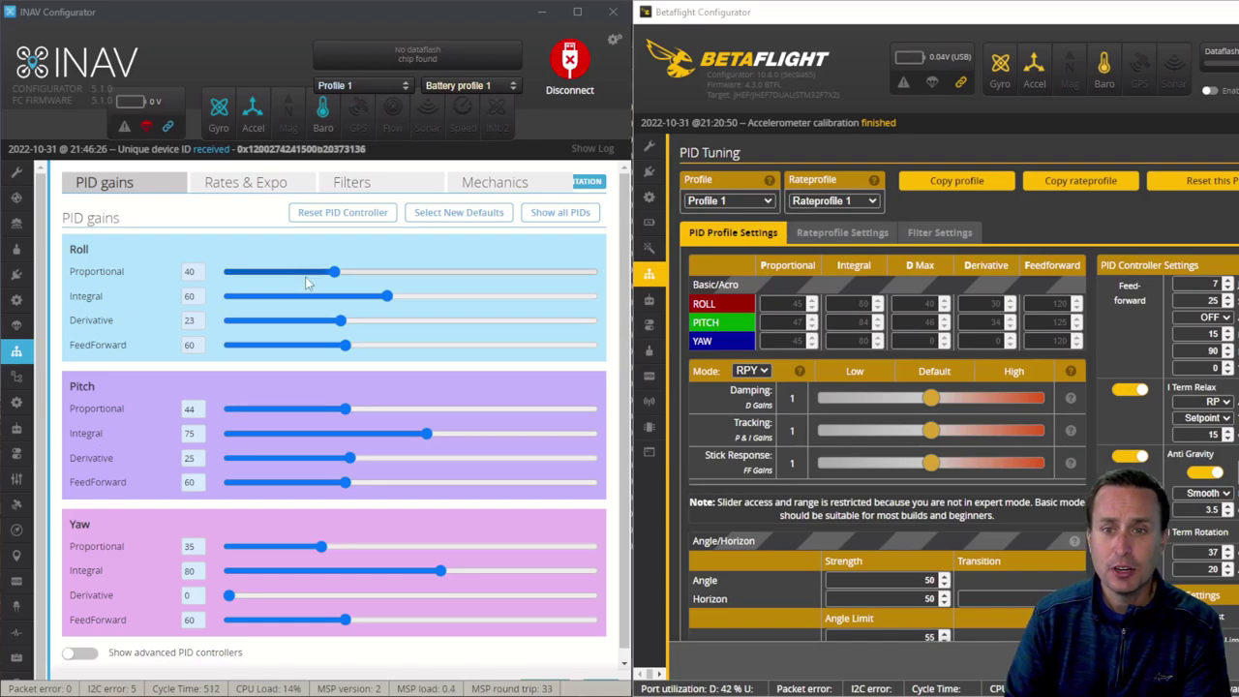
pyautogui.moveTo(334, 274)
pyautogui.mouseDown()
pyautogui.moveTo(418, 273)
pyautogui.moveTo(343, 275)
pyautogui.mouseUp()
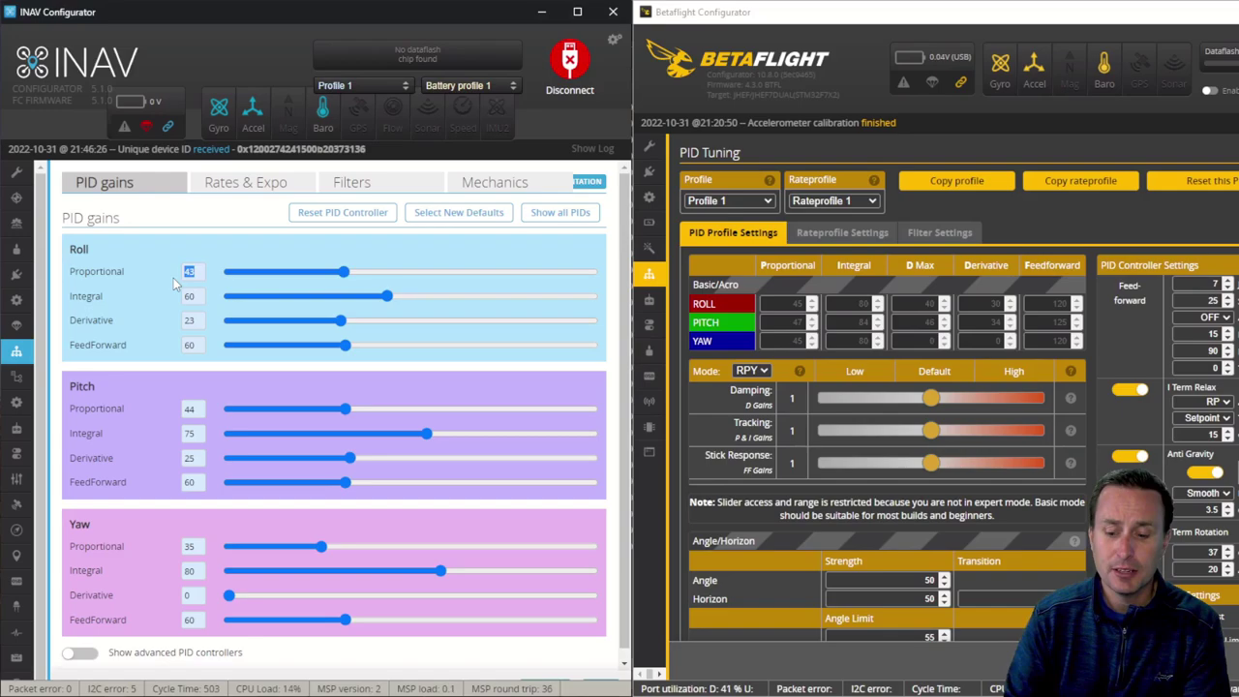
pyautogui.write('50')
pyautogui.press('Return')
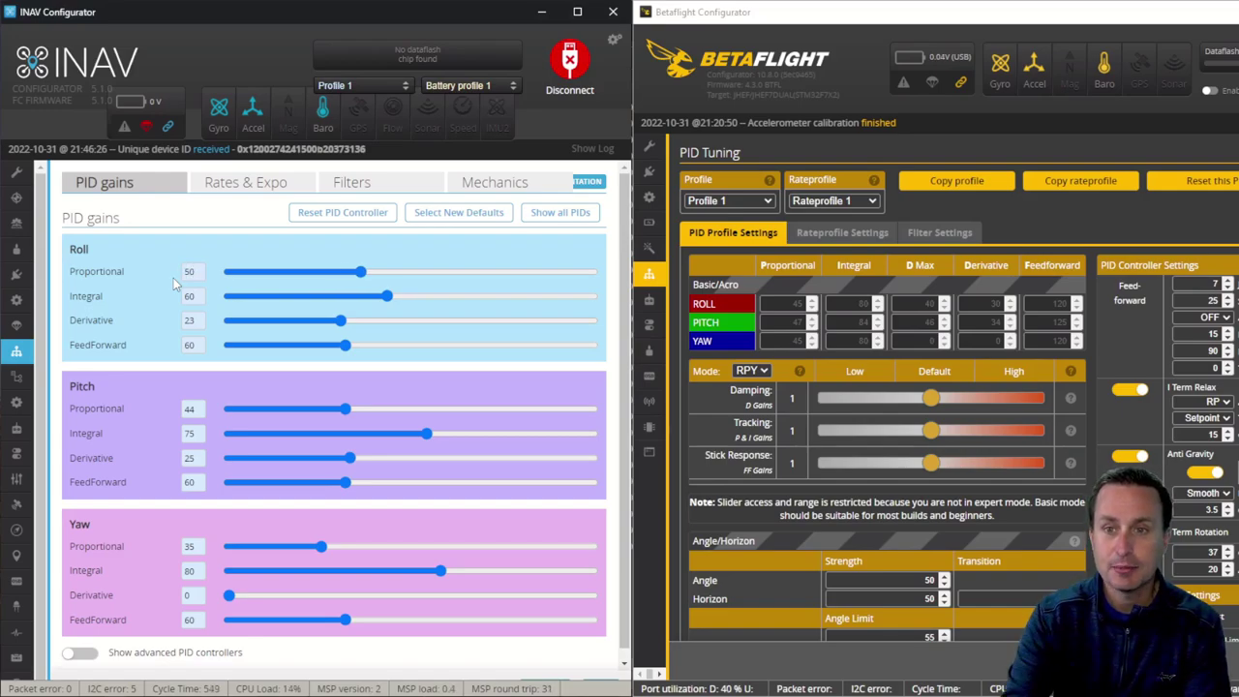
pyautogui.moveTo(361, 279); pyautogui.dragTo(337, 281)
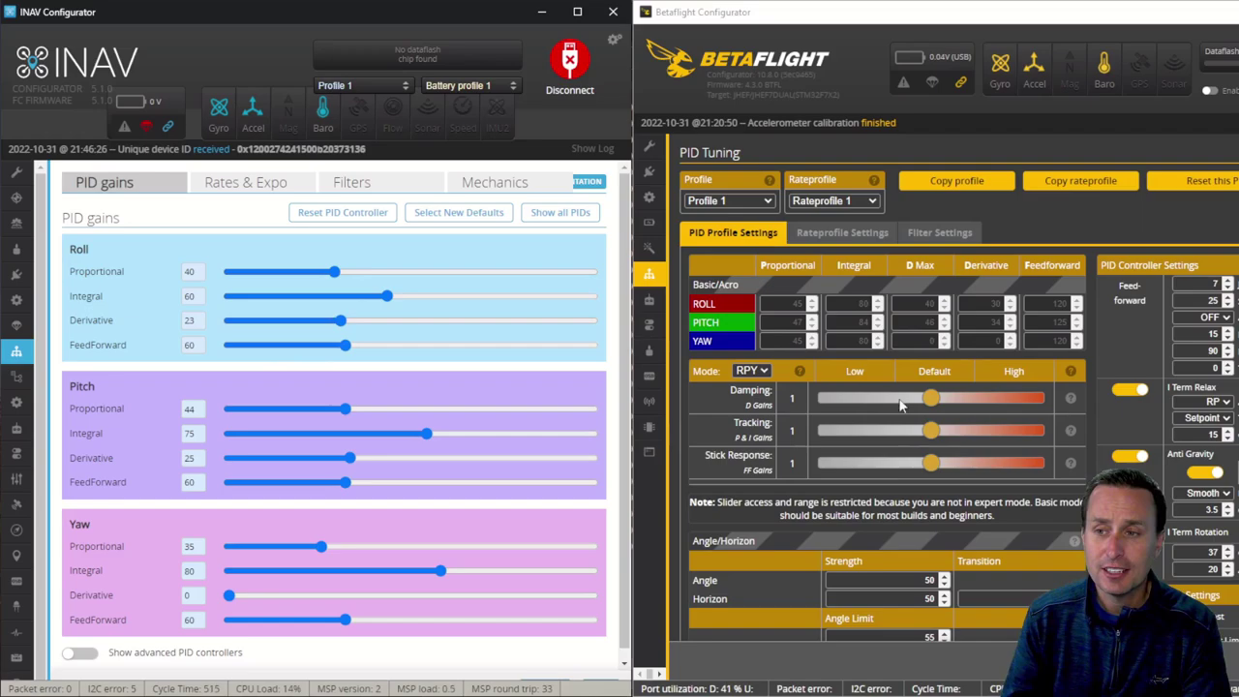
# Show INAV's advanced PID controllers and compare their Level settings with Betaflight's Angle/Horizon settings
pyautogui.scroll(-1, 353, 462)
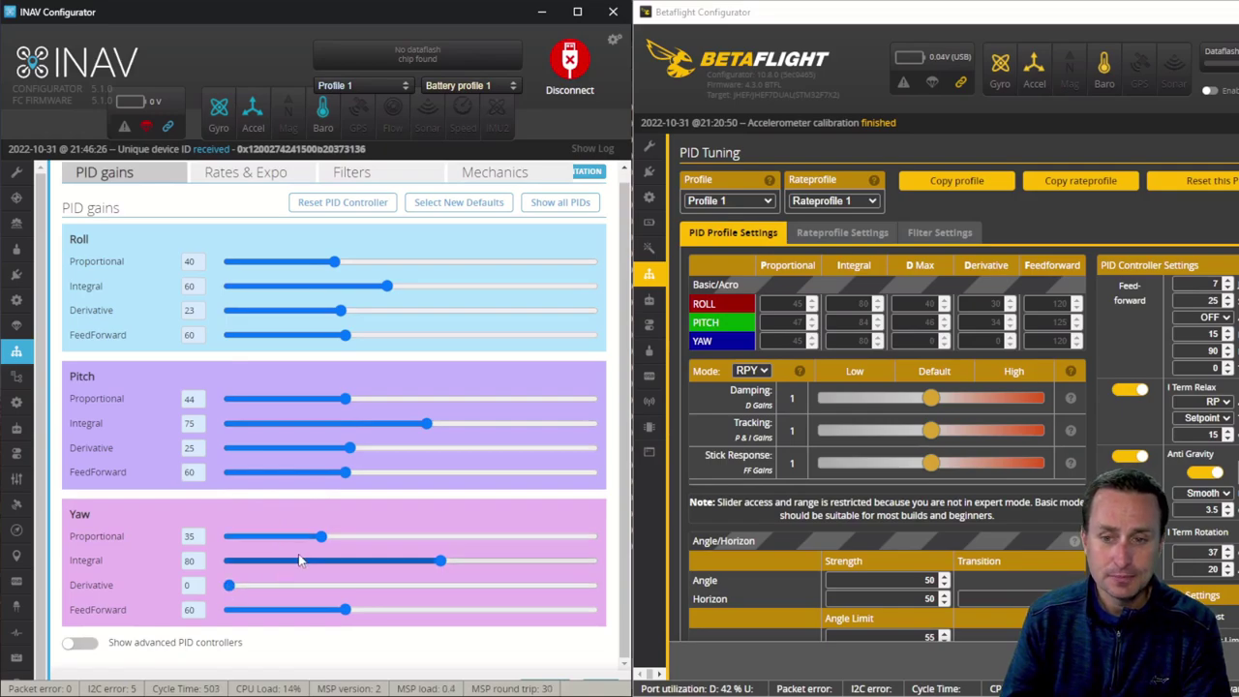
pyautogui.click(81, 643)
pyautogui.scroll(-1, 101, 600)
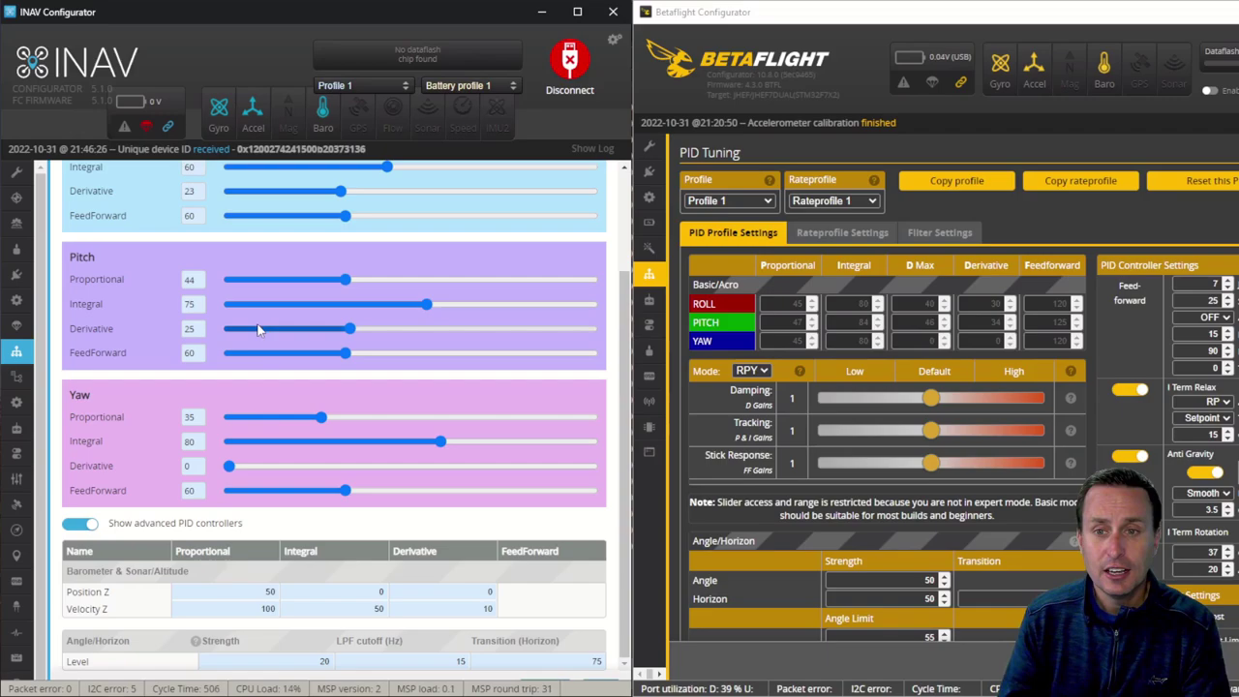
pyautogui.scroll(3, 241, 476)
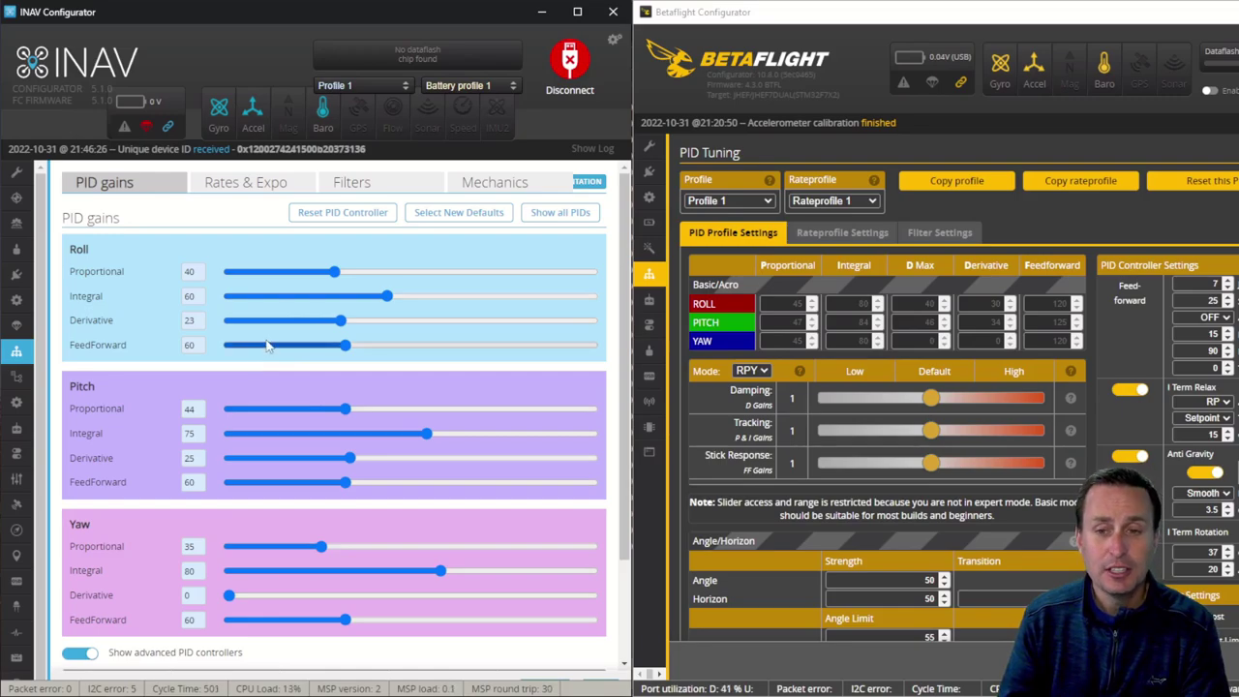
pyautogui.scroll(-3, 271, 353)
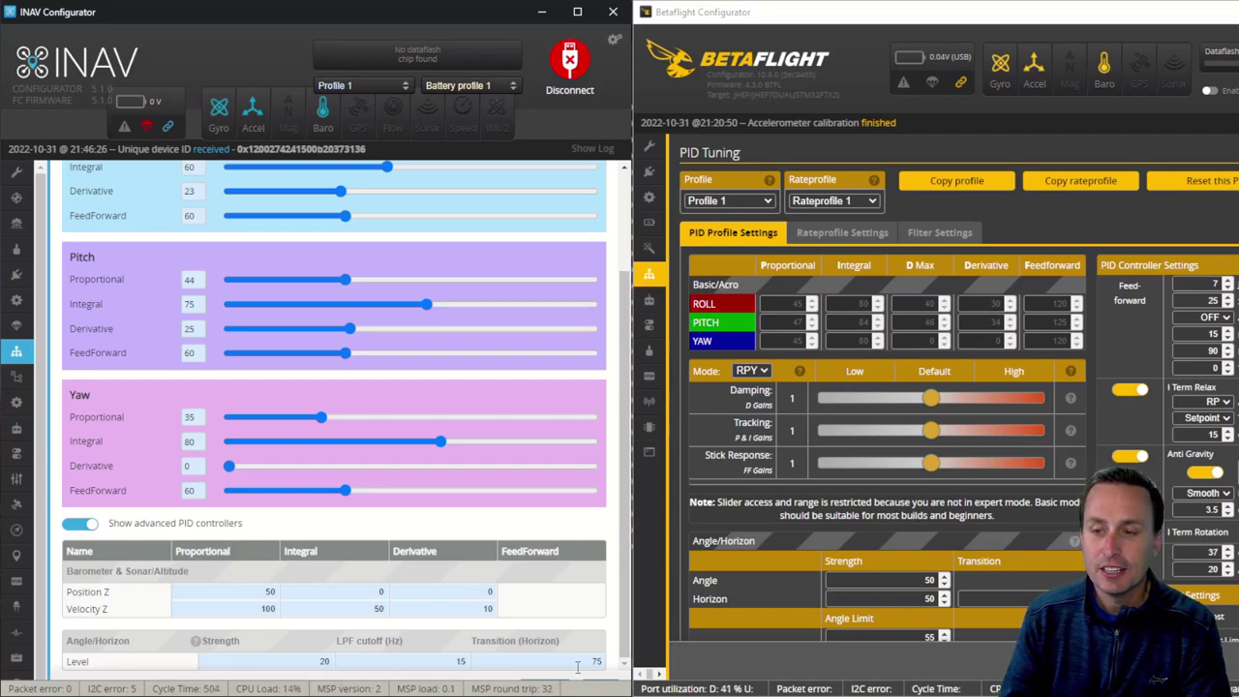
pyautogui.scroll(-3, 796, 546)
pyautogui.scroll(2, 897, 477)
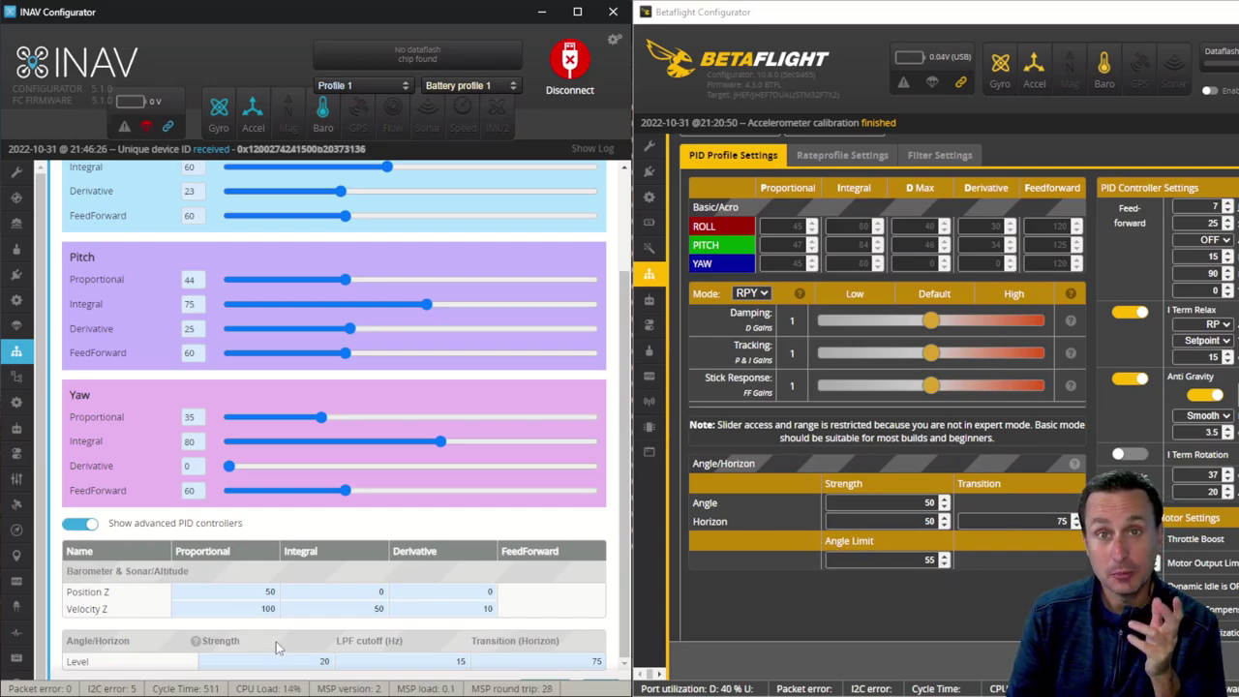
pyautogui.scroll(3, 235, 326)
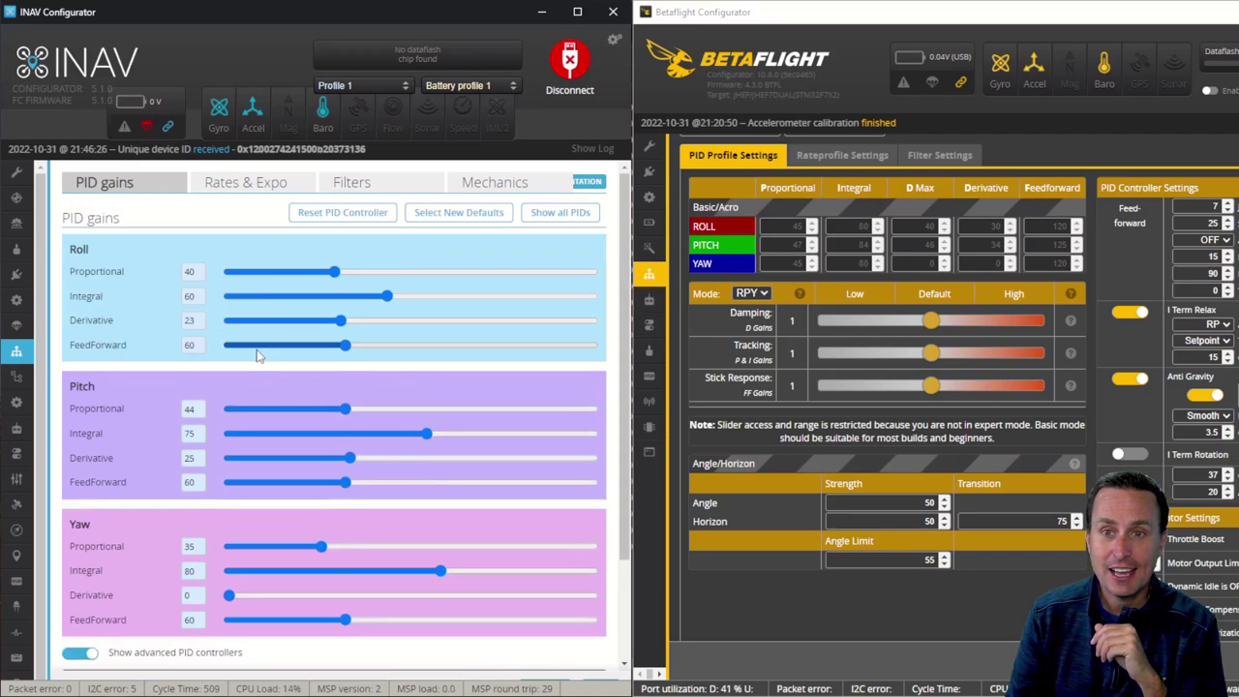
# Compare INAV's Rates & Expo settings with Betaflight's angle limit and Rateprofile settings
pyautogui.click(235, 186)
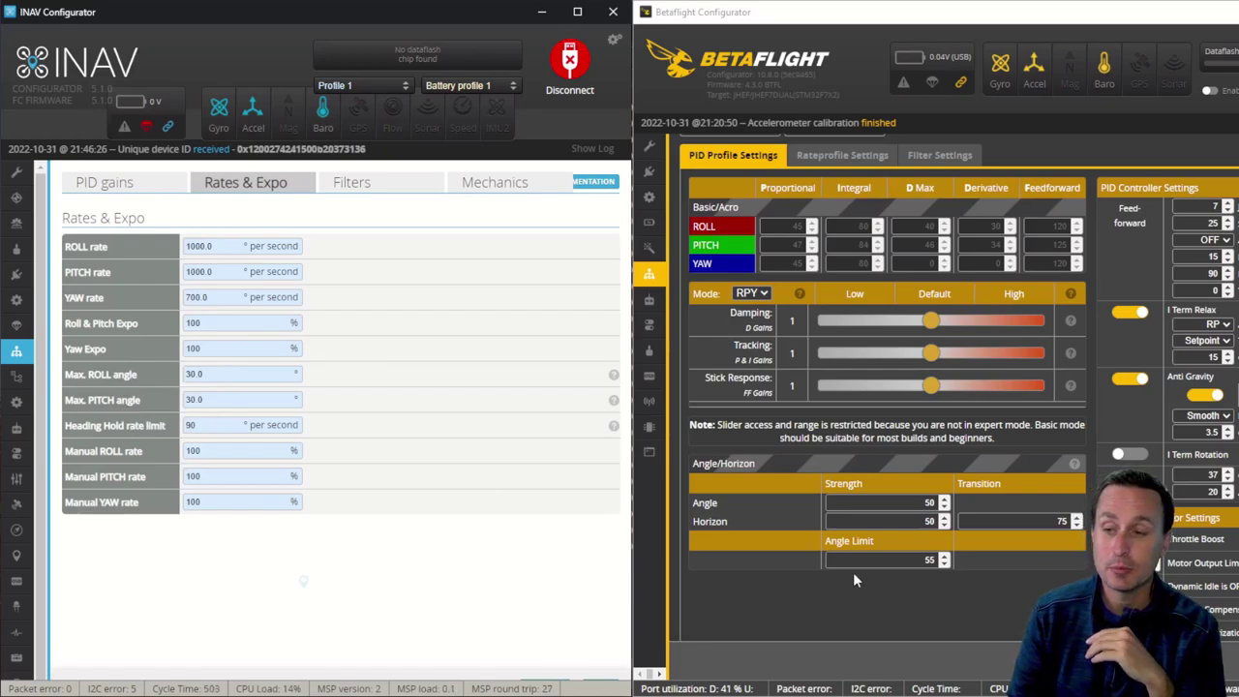
pyautogui.doubleClick(912, 558)
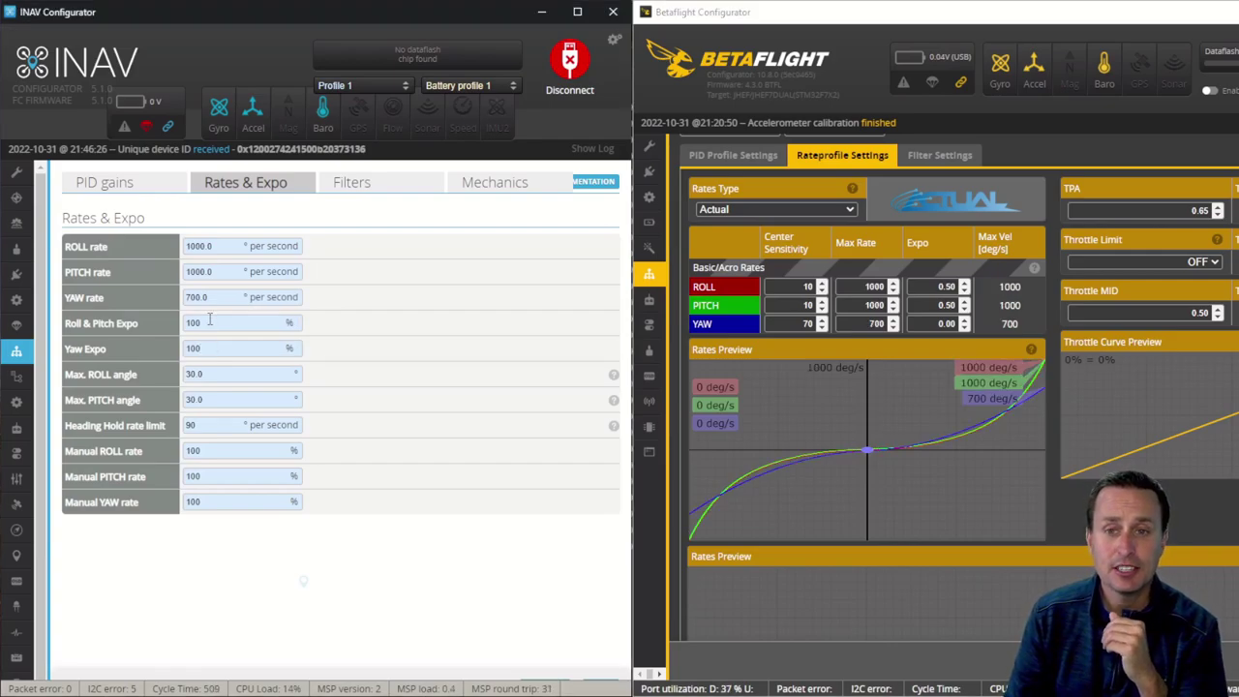
pyautogui.click(210, 320)
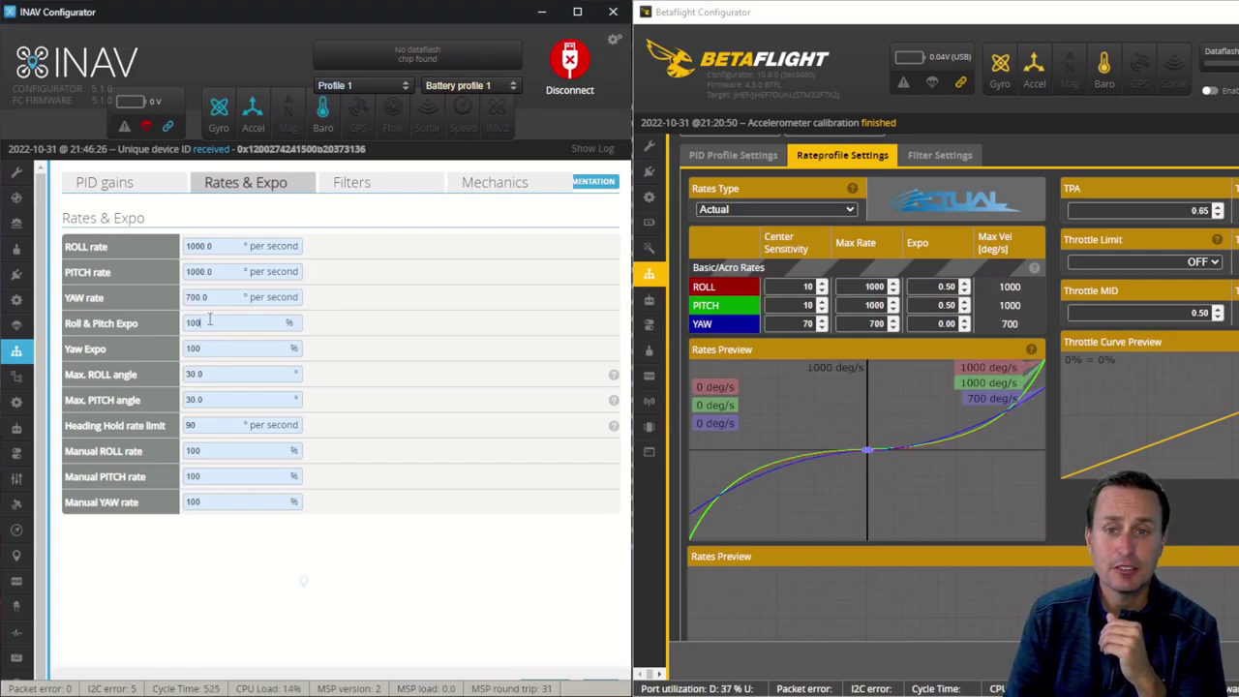
# Set both RC Expo and RC Yaw Expo to 0.5 in INAV's receiver settings
pyautogui.click(17, 431)
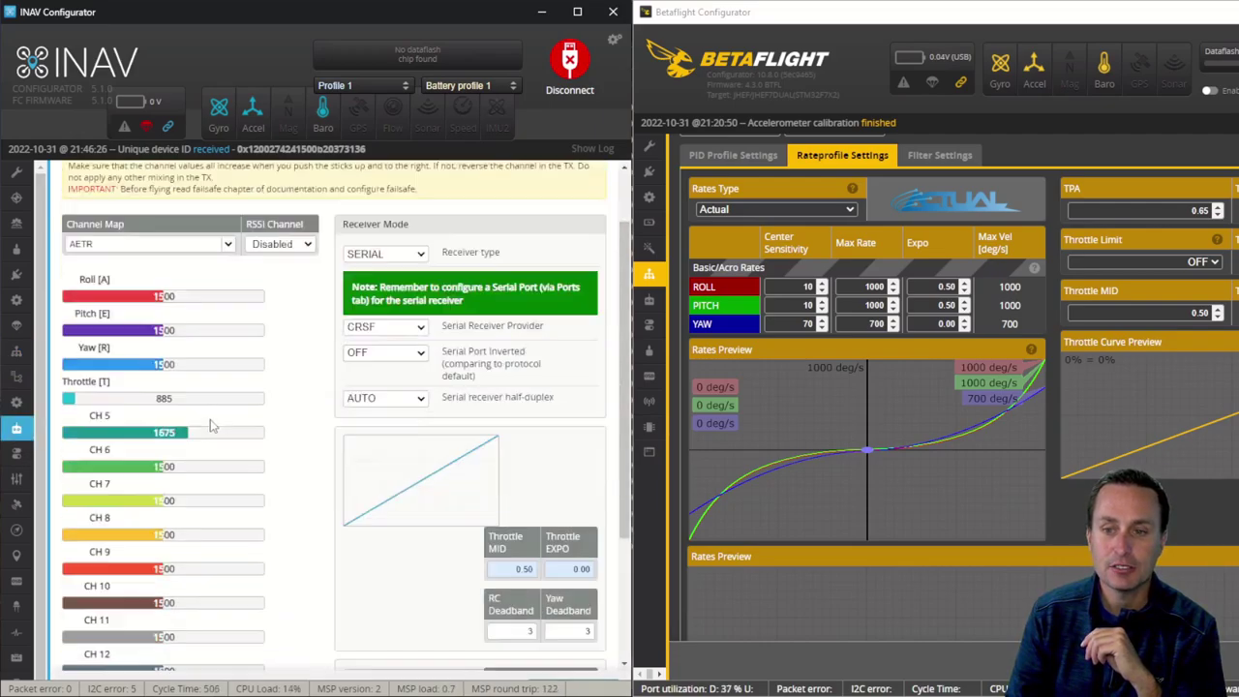
pyautogui.scroll(-3, 205, 427)
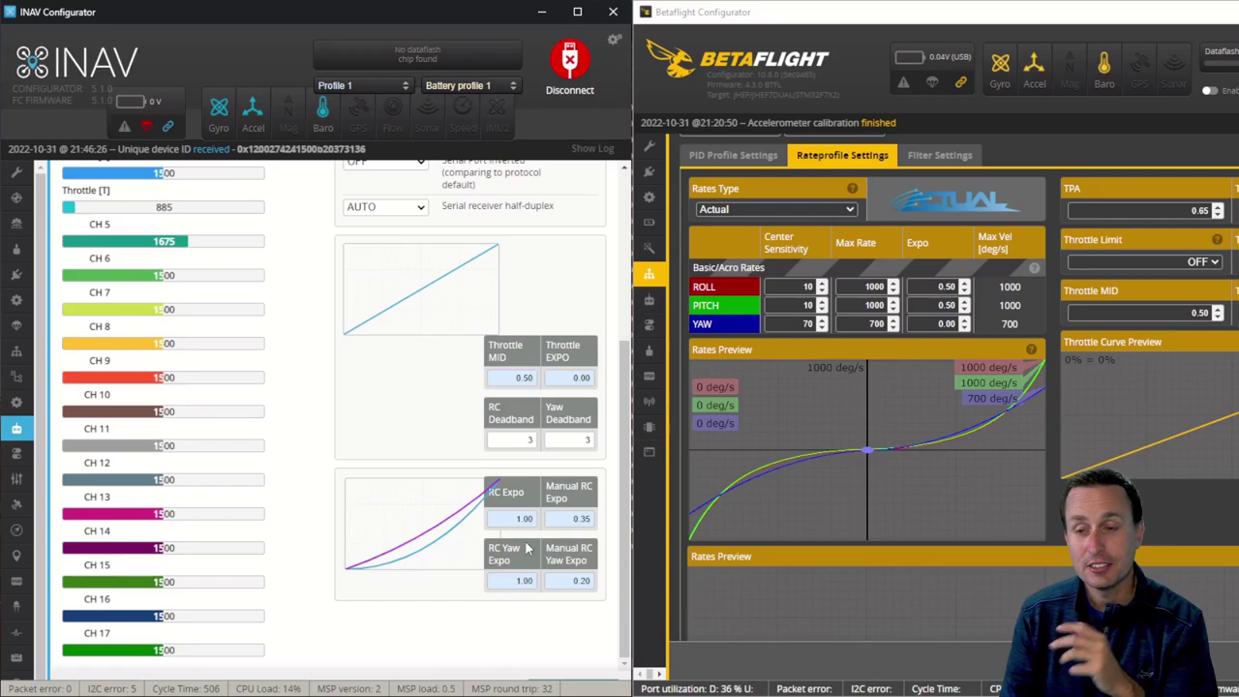
pyautogui.moveTo(512, 519); pyautogui.dragTo(538, 519)
pyautogui.write('0.5')
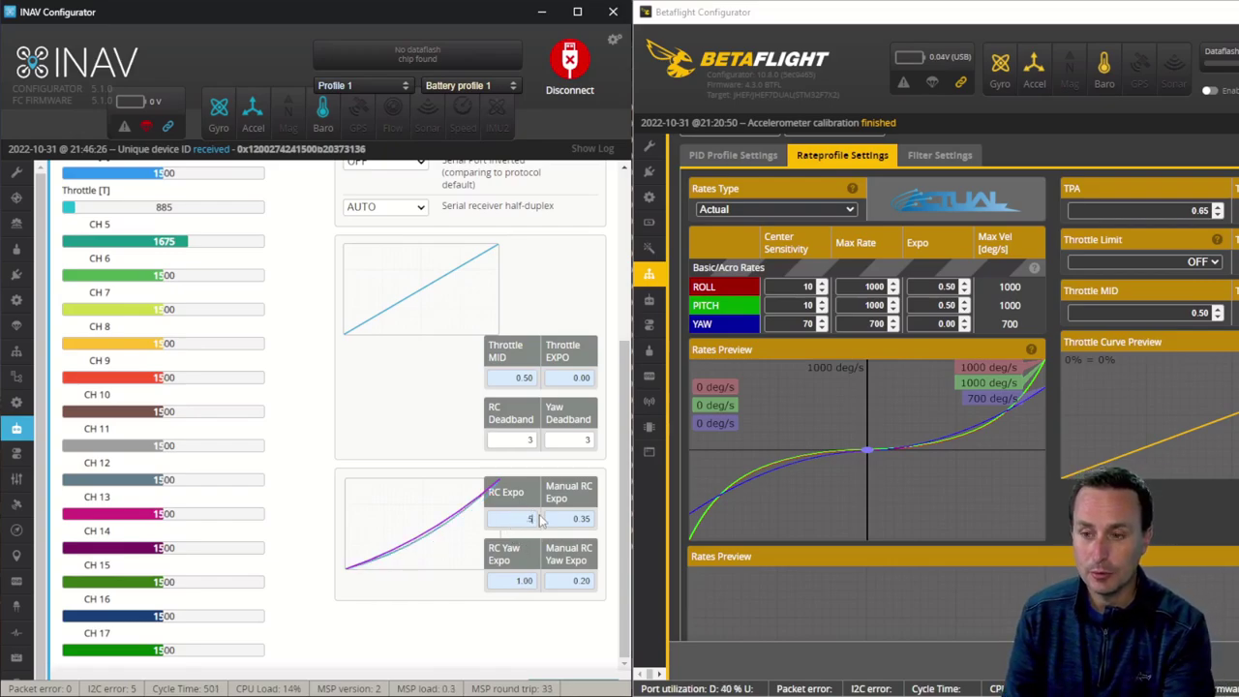
pyautogui.moveTo(511, 581); pyautogui.dragTo(539, 581)
pyautogui.press('BackSpace')
pyautogui.write('0.5')
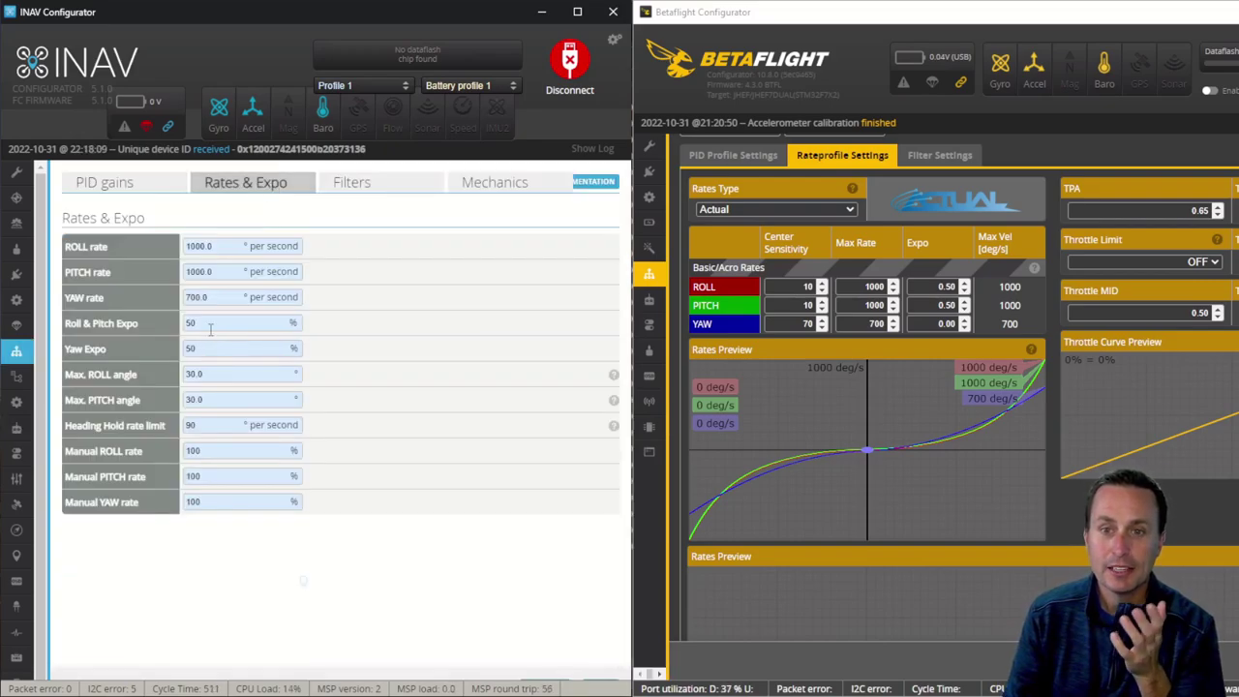
# Set Roll & Pitch Expo and Yaw Expo to 25 %, save, and check the expo curves in the receiver settings
pyautogui.moveTo(210, 323); pyautogui.dragTo(155, 340)
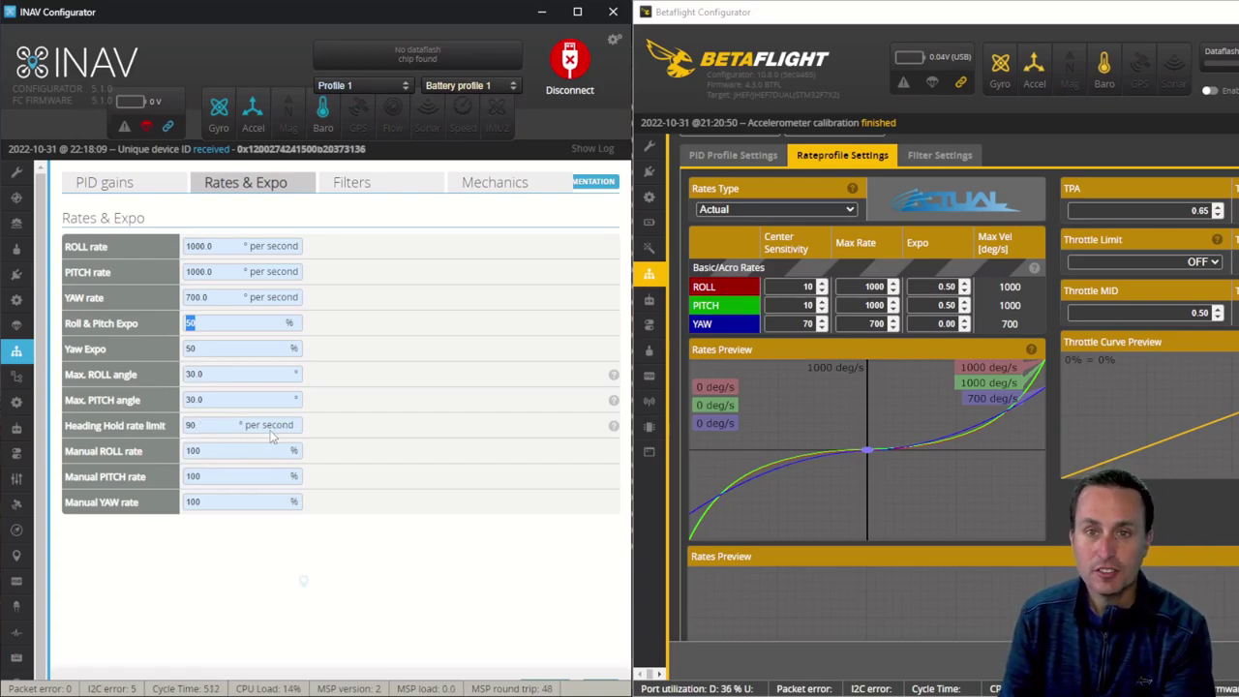
pyautogui.write('25')
pyautogui.press('Tab')
pyautogui.write('25')
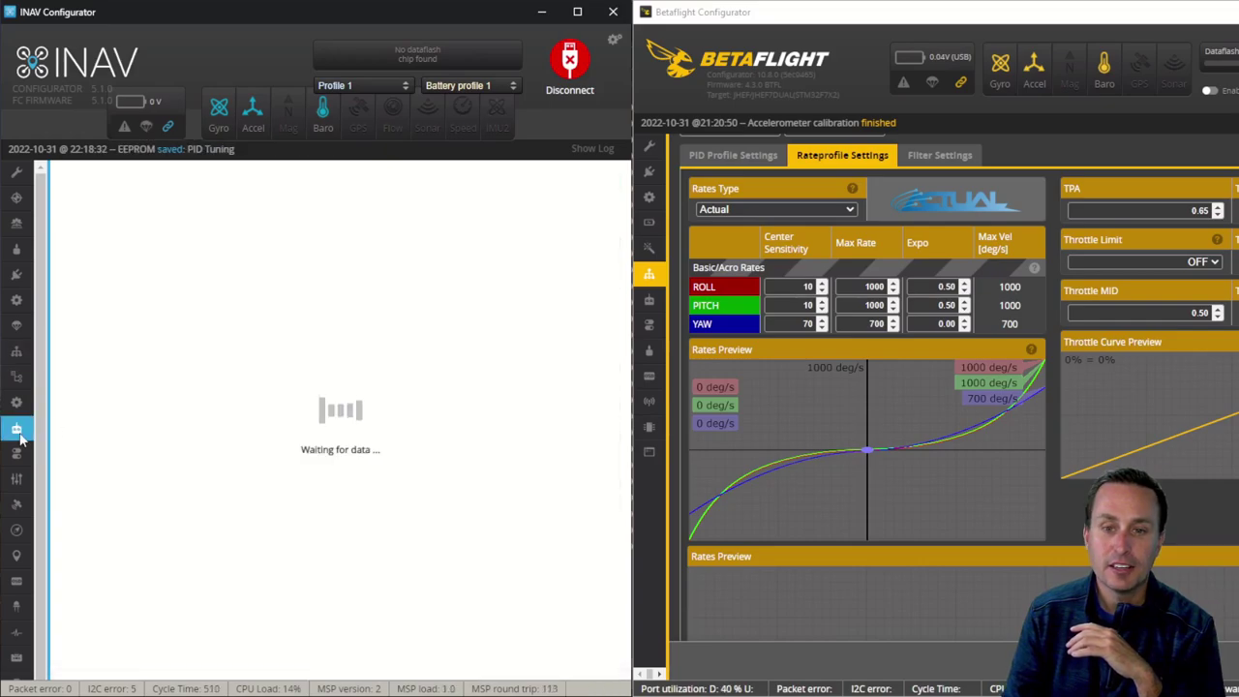
pyautogui.scroll(-2, 459, 565)
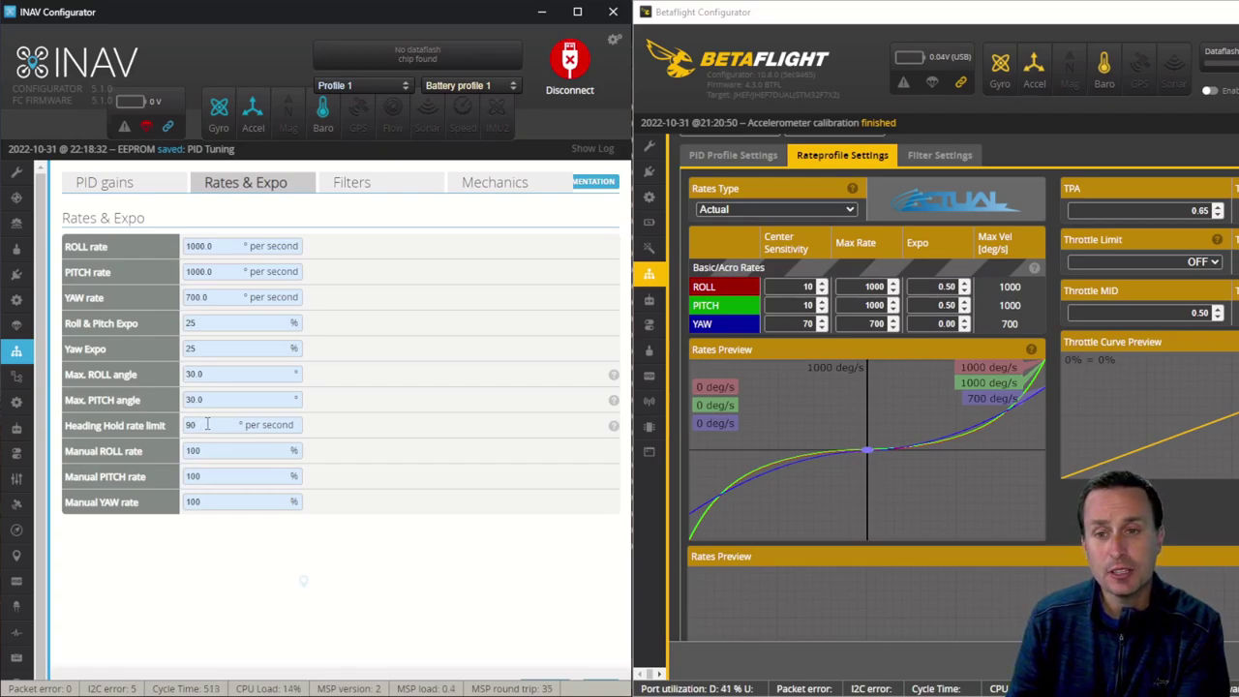
# Review INAV's heading hold and manual rates, and compare its thrust PID attenuation settings with Betaflight's TPA settings
pyautogui.click(215, 429)
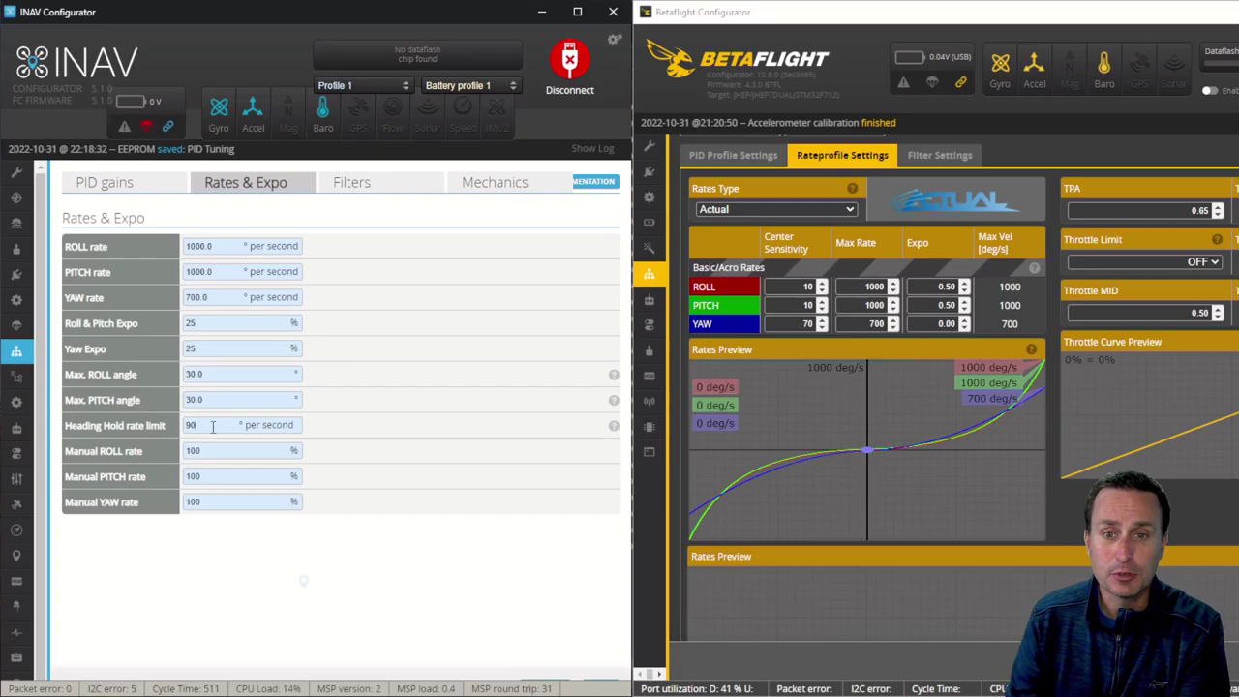
pyautogui.click(213, 450)
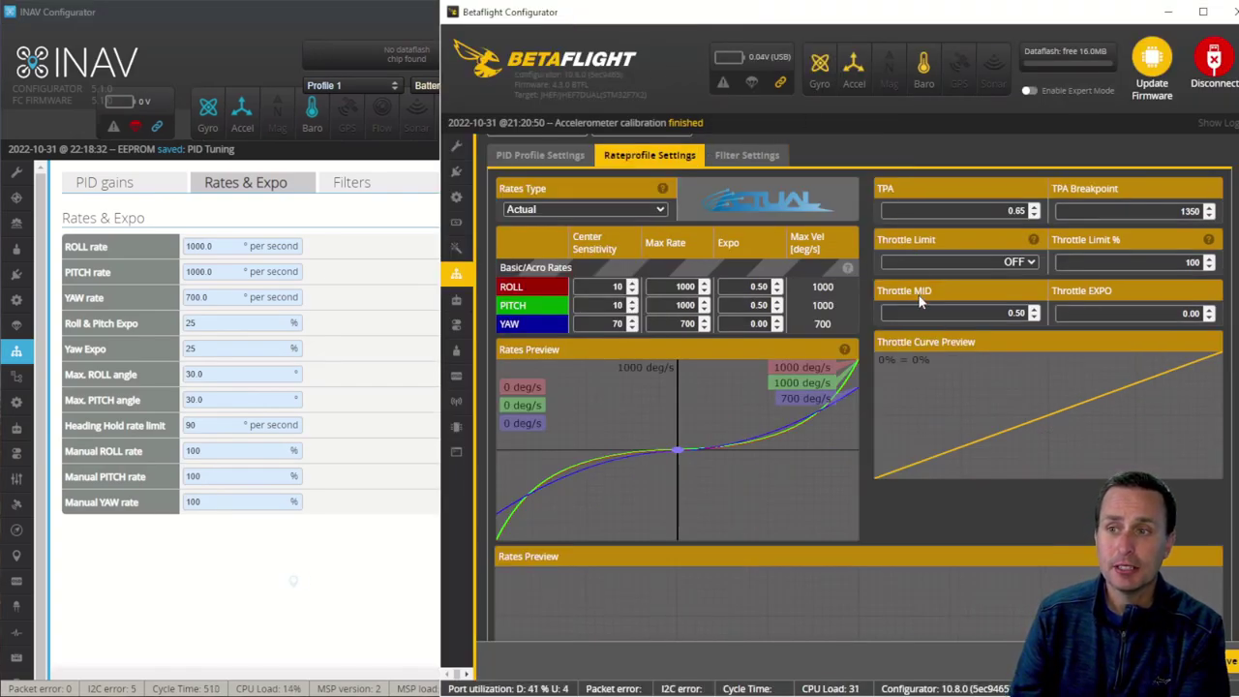
pyautogui.moveTo(598, 14); pyautogui.dragTo(750, 14)
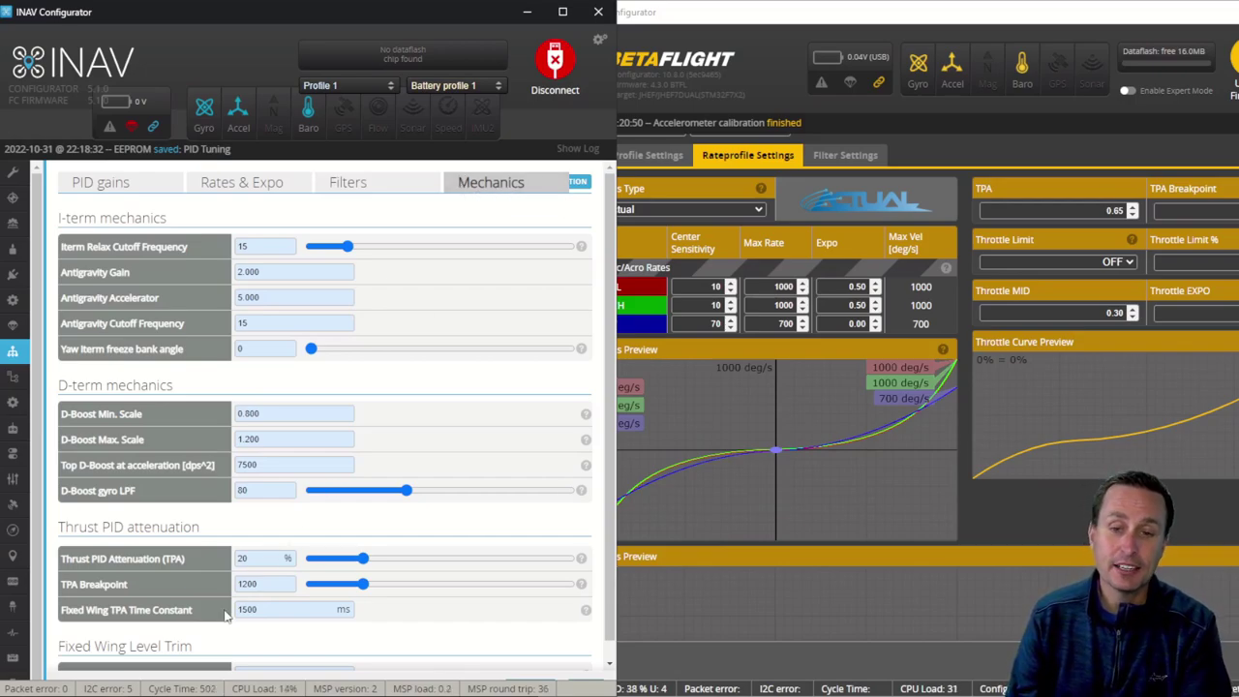
pyautogui.scroll(-1, 214, 585)
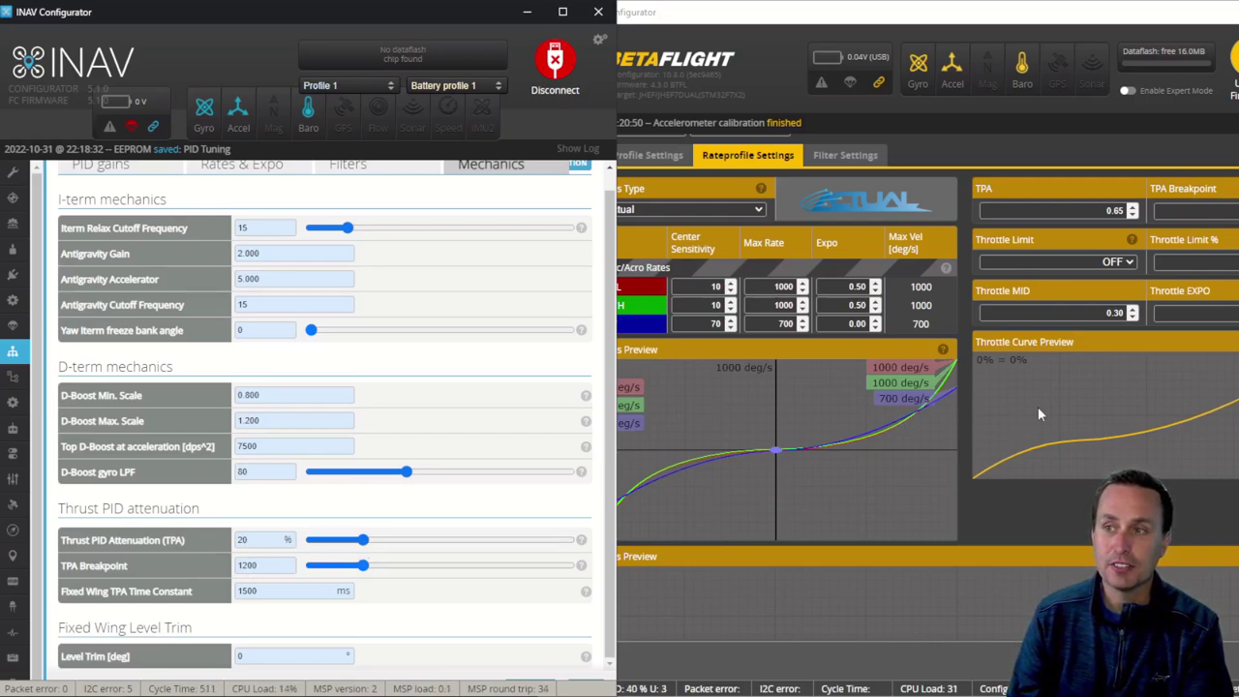
pyautogui.click(1173, 203)
pyautogui.moveTo(1106, 27); pyautogui.dragTo(1031, 26)
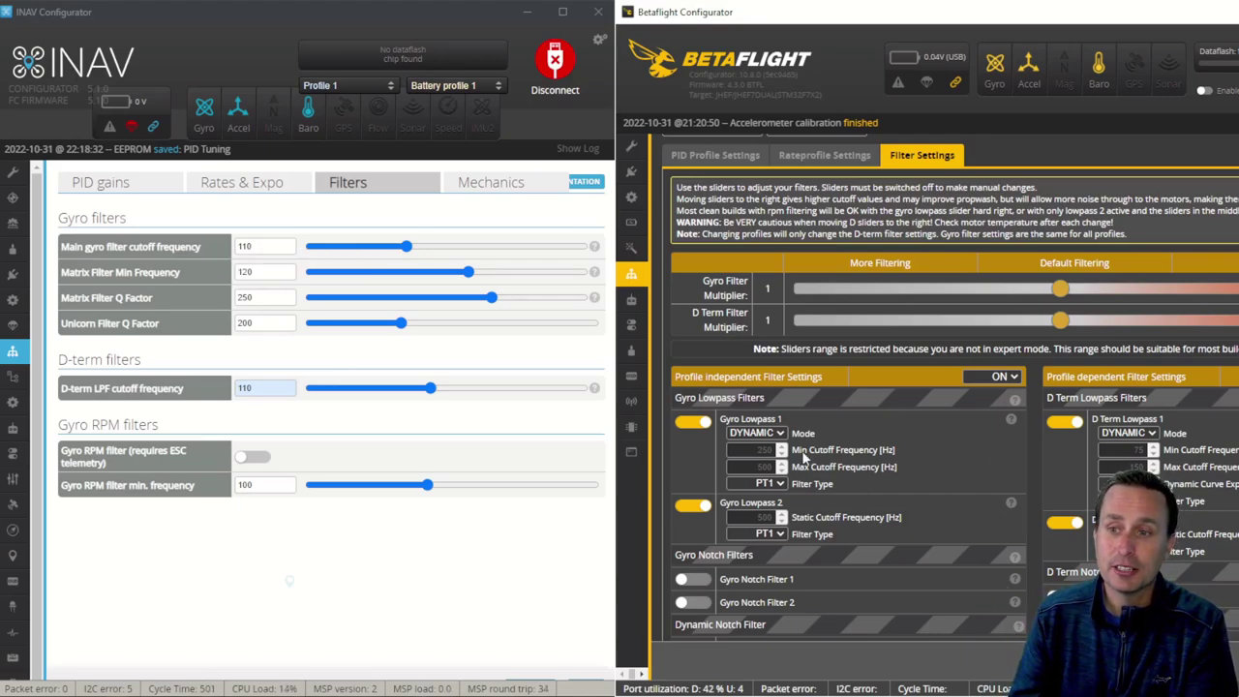
# Review the filter types available for Betaflight's Gyro Lowpass 1 and set its mode to STATIC
pyautogui.click(779, 485)
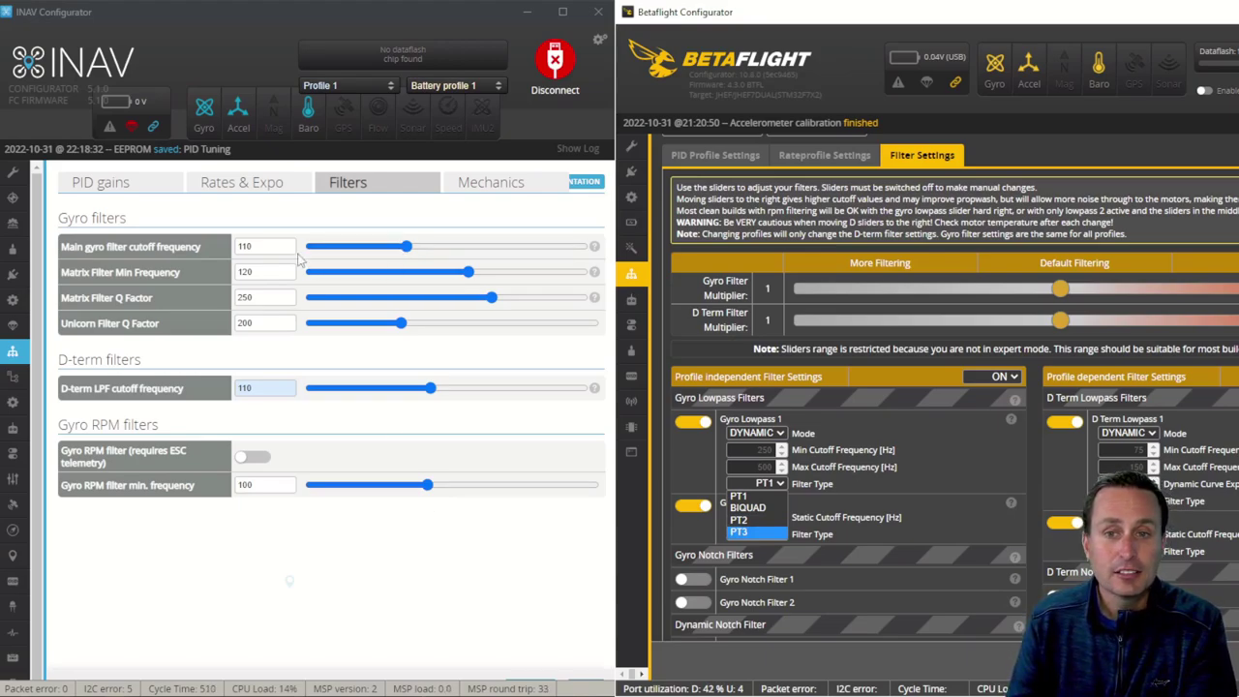
pyautogui.click(819, 514)
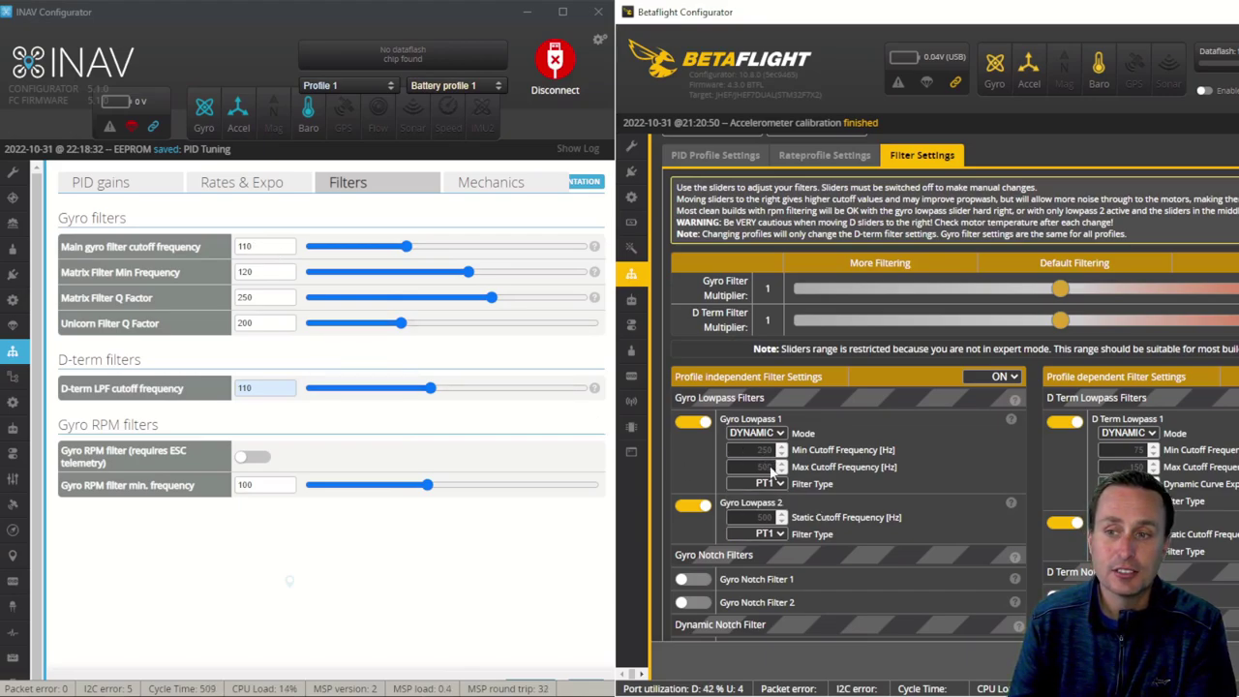
pyautogui.click(771, 434)
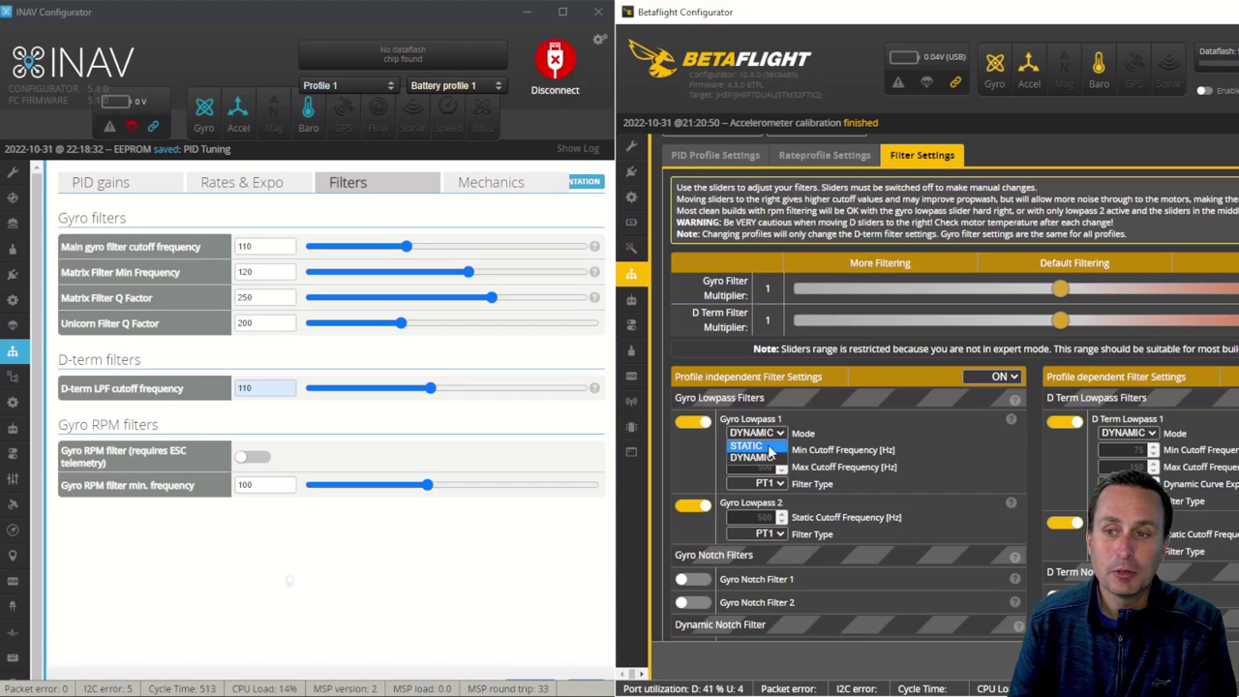
pyautogui.click(771, 447)
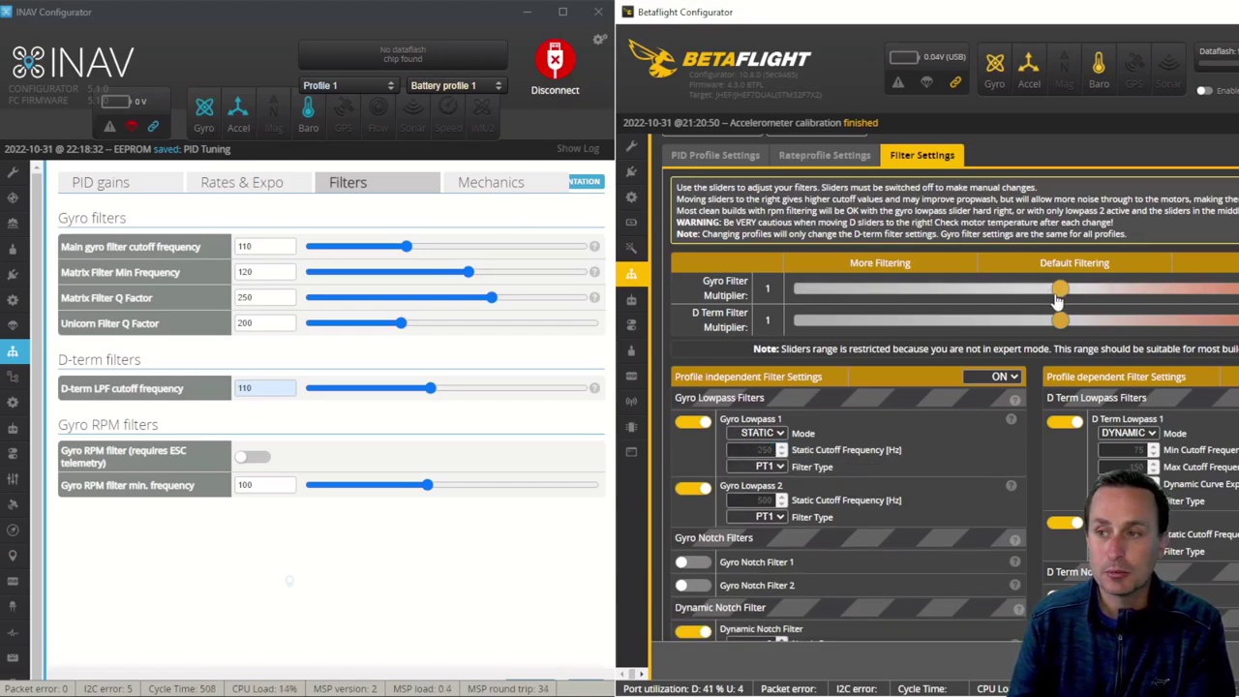
# Lower the Gyro Filter Multiplier to 0.45 in expert mode and turn OFF slider control for the profile independent filter settings
pyautogui.moveTo(1061, 292); pyautogui.dragTo(866, 302)
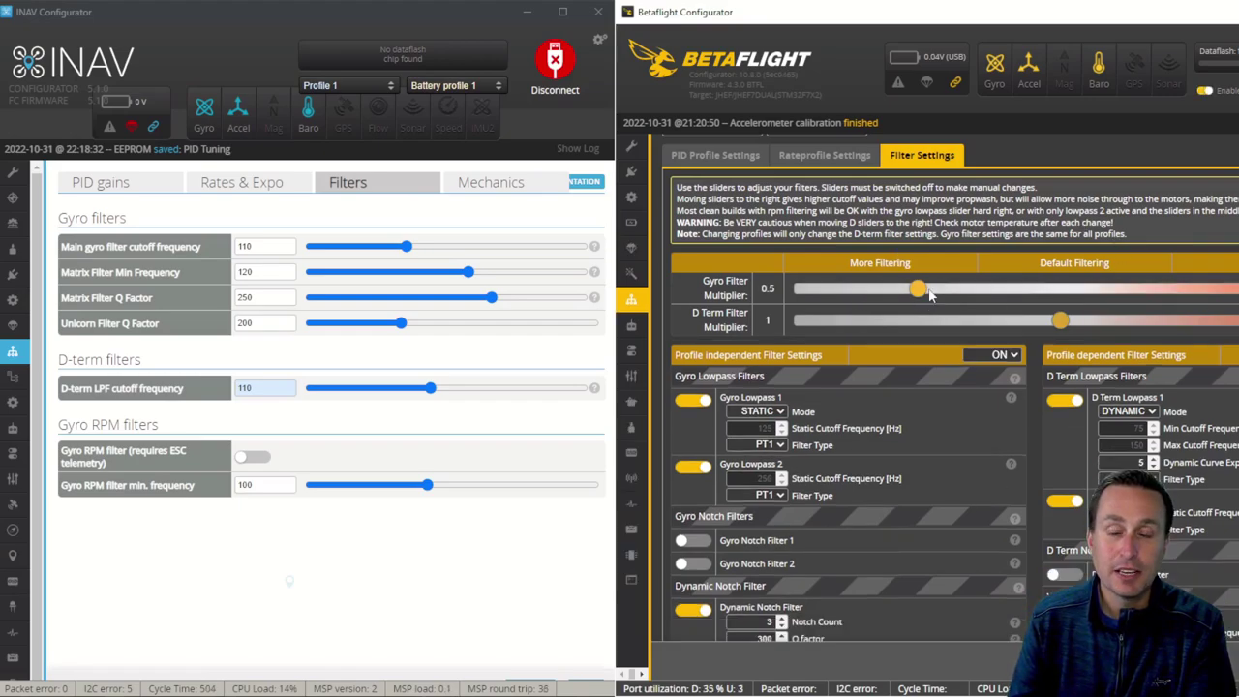
pyautogui.moveTo(916, 294); pyautogui.dragTo(910, 333)
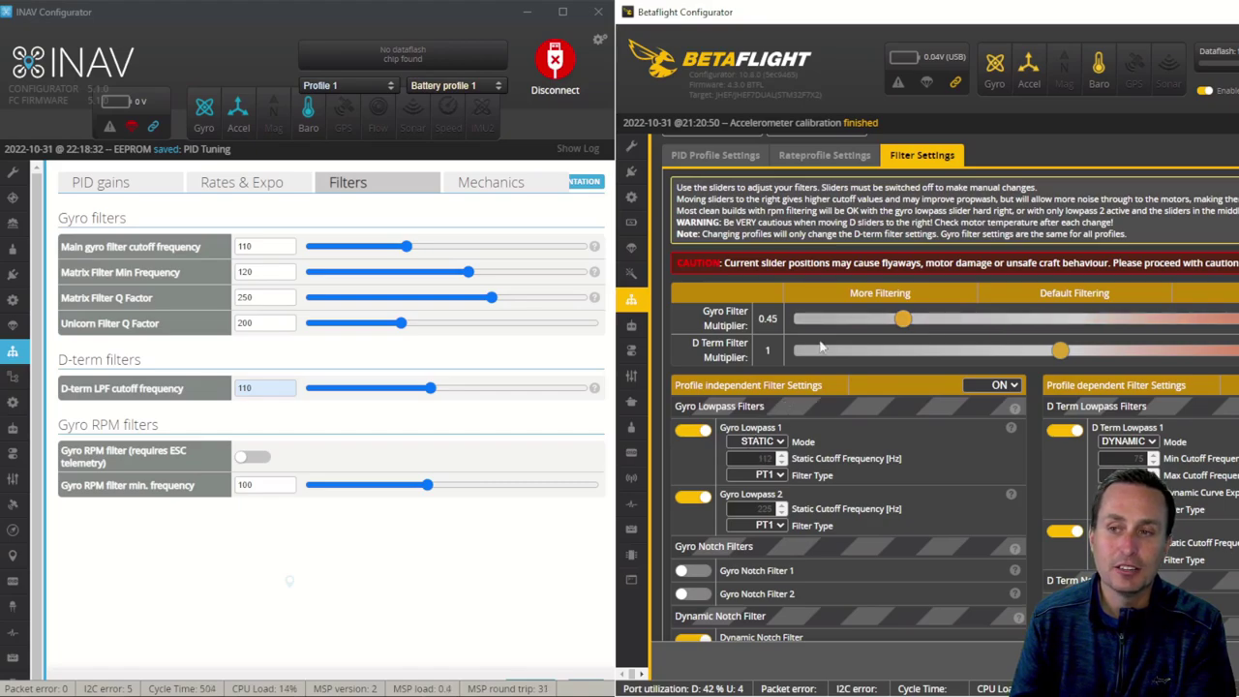
pyautogui.click(989, 387)
pyautogui.click(995, 415)
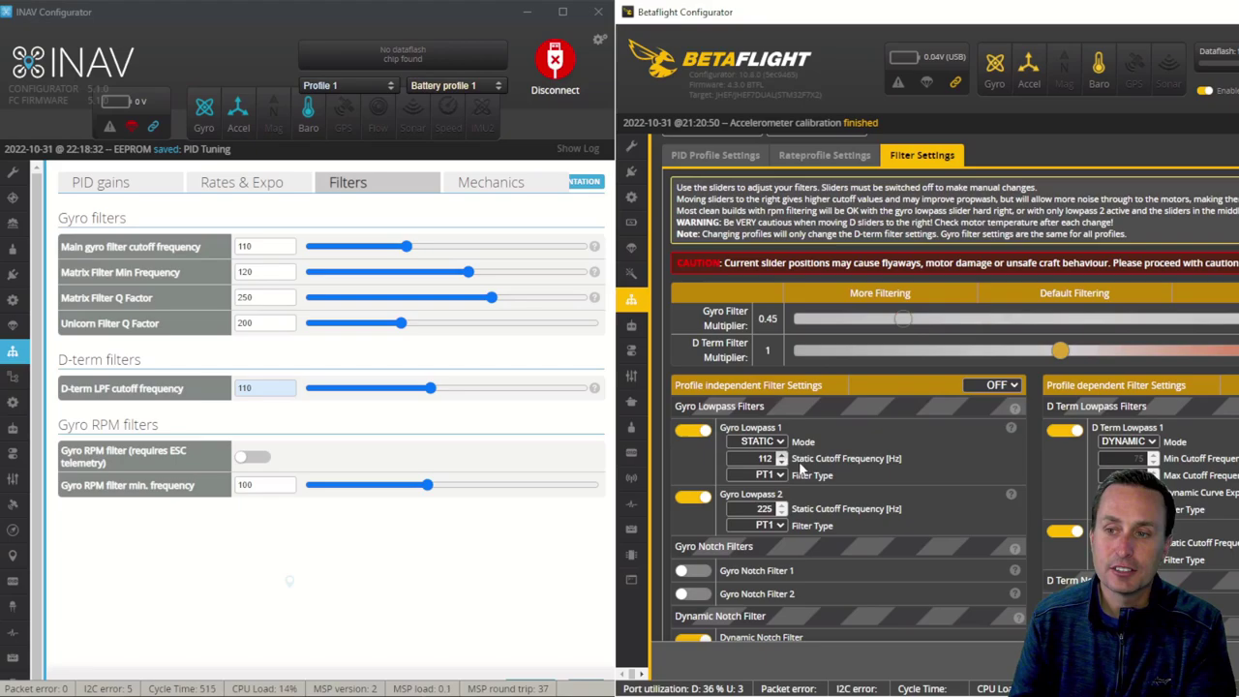
# Set Gyro Lowpass 1's static cutoff frequency to 110 Hz and disable Gyro Lowpass 2
pyautogui.moveTo(759, 459); pyautogui.dragTo(799, 467)
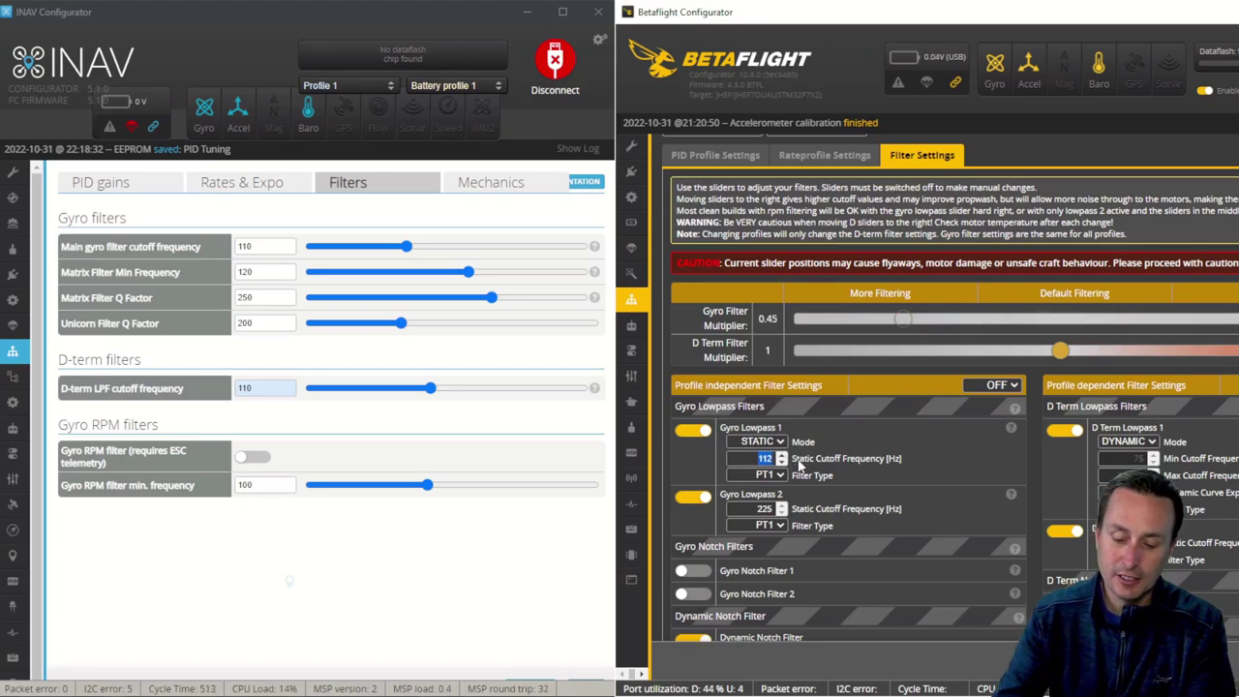
pyautogui.write('110')
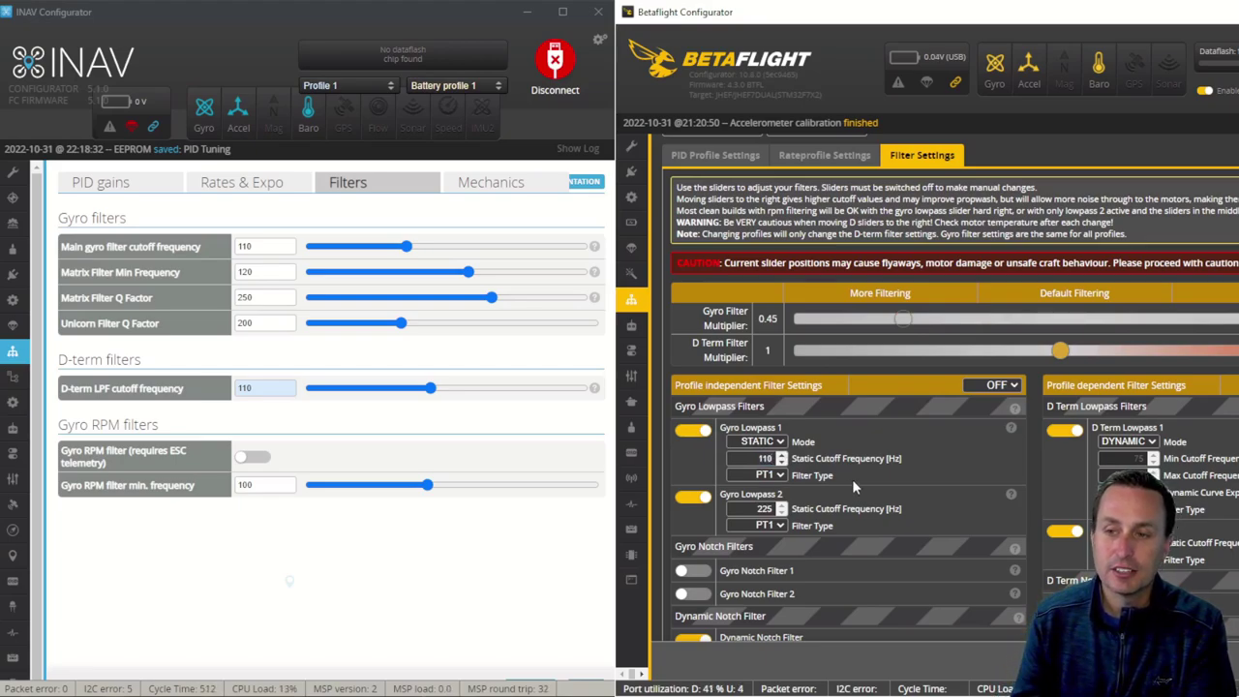
pyautogui.click(697, 497)
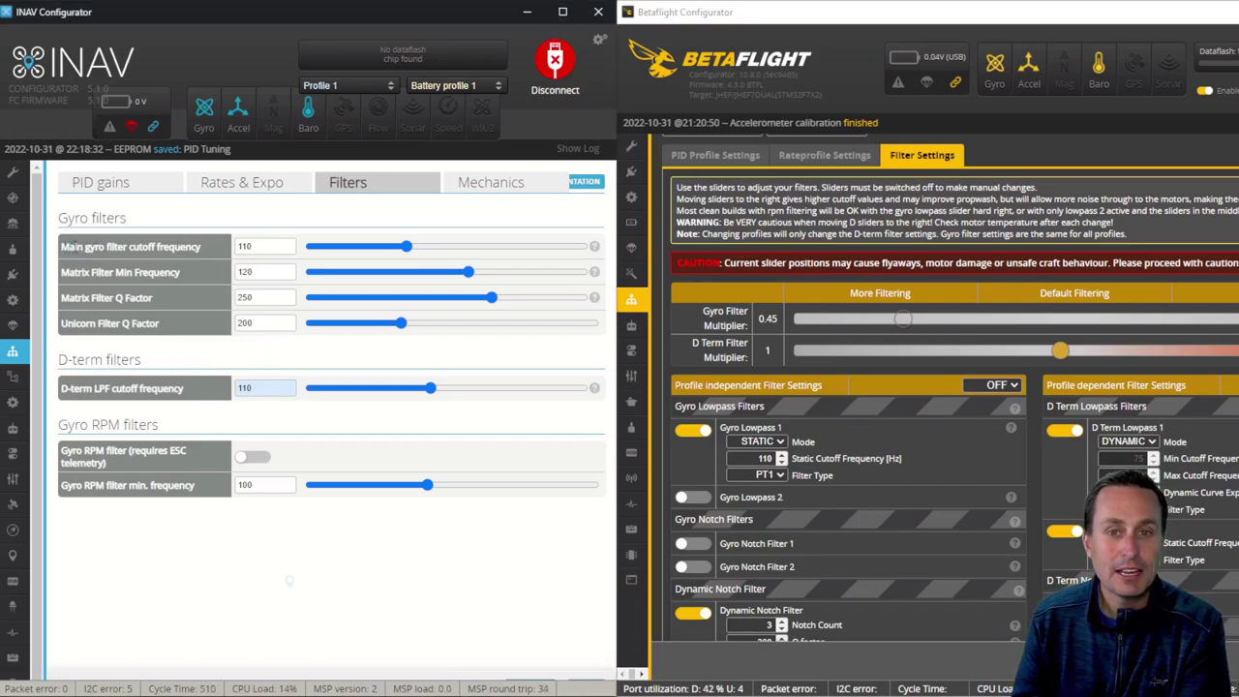
# Enable Betaflight's Gyro Lowpass 2 and set its static cutoff frequency to 100 Hz
pyautogui.moveTo(72, 247); pyautogui.dragTo(203, 249)
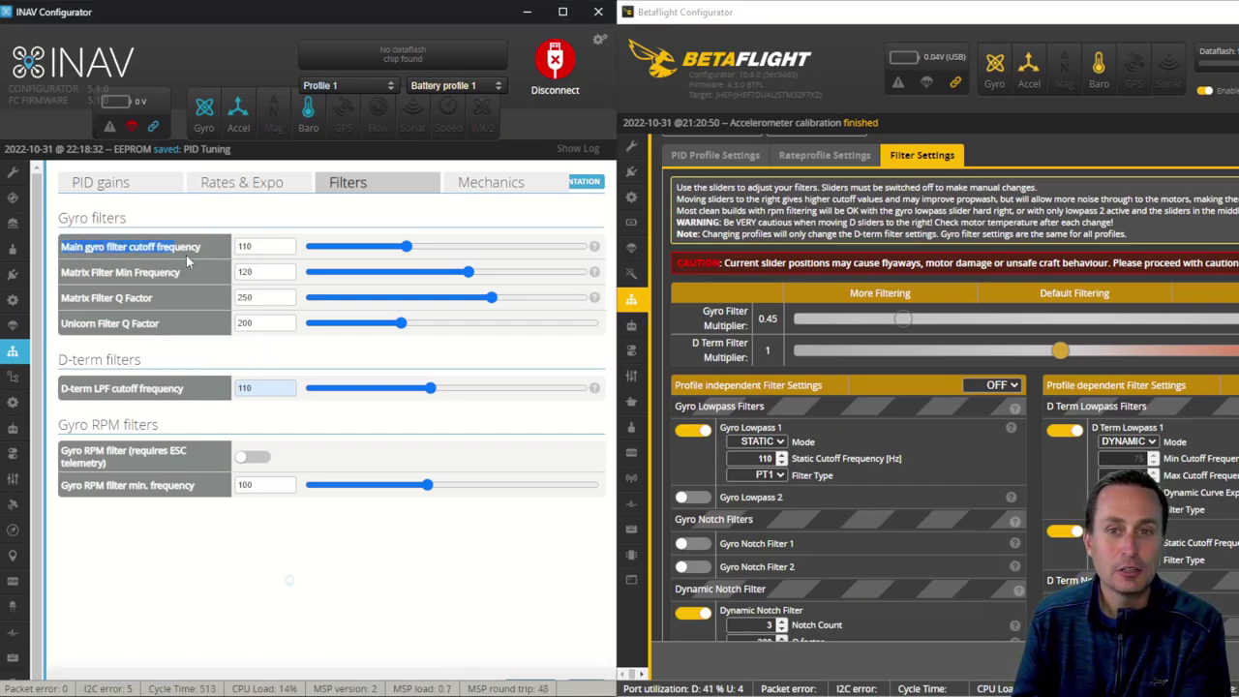
pyautogui.click(693, 497)
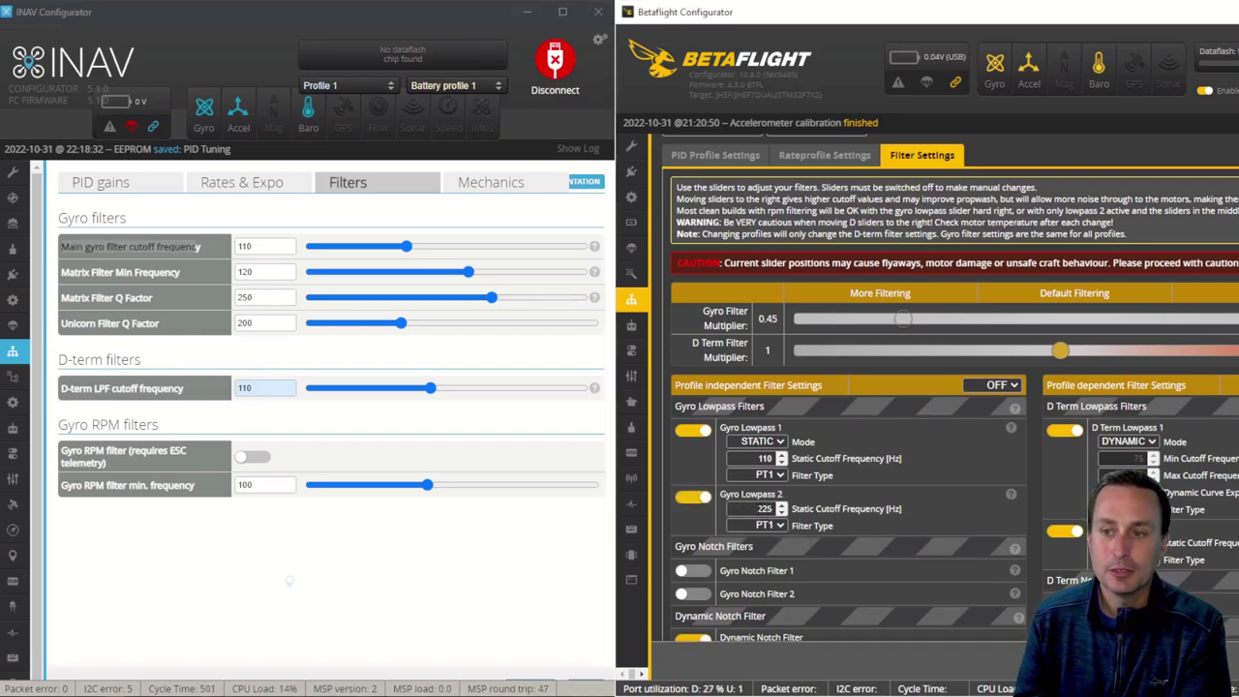
pyautogui.doubleClick(765, 508)
pyautogui.write('100')
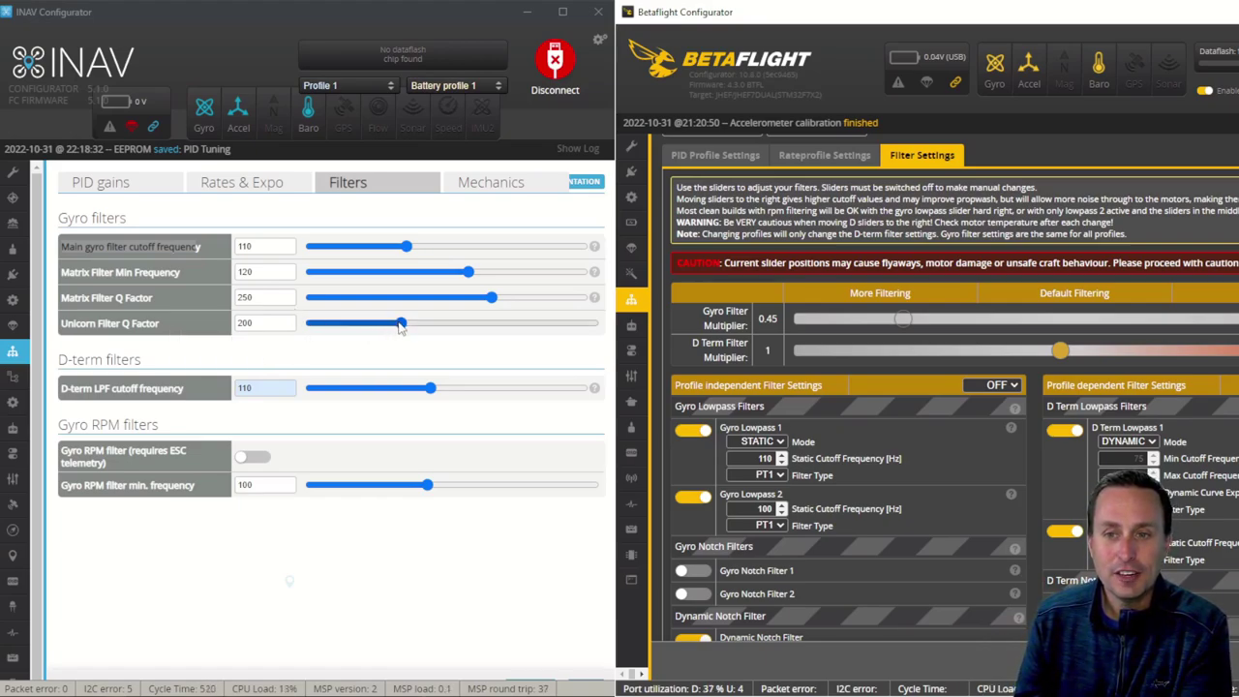
# Try Unicorn Filter Q Factors of 402 and 152 in INAV, and return the factor to 200
pyautogui.moveTo(401, 325); pyautogui.dragTo(494, 337)
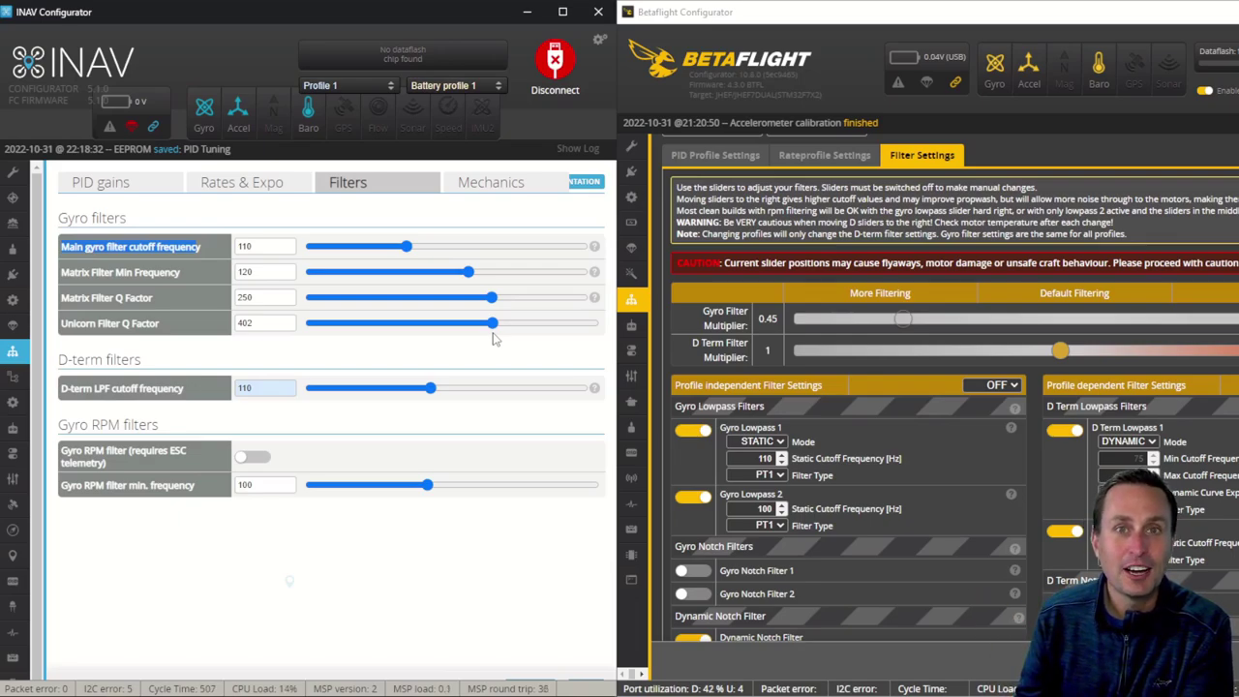
pyautogui.moveTo(492, 326); pyautogui.dragTo(383, 338)
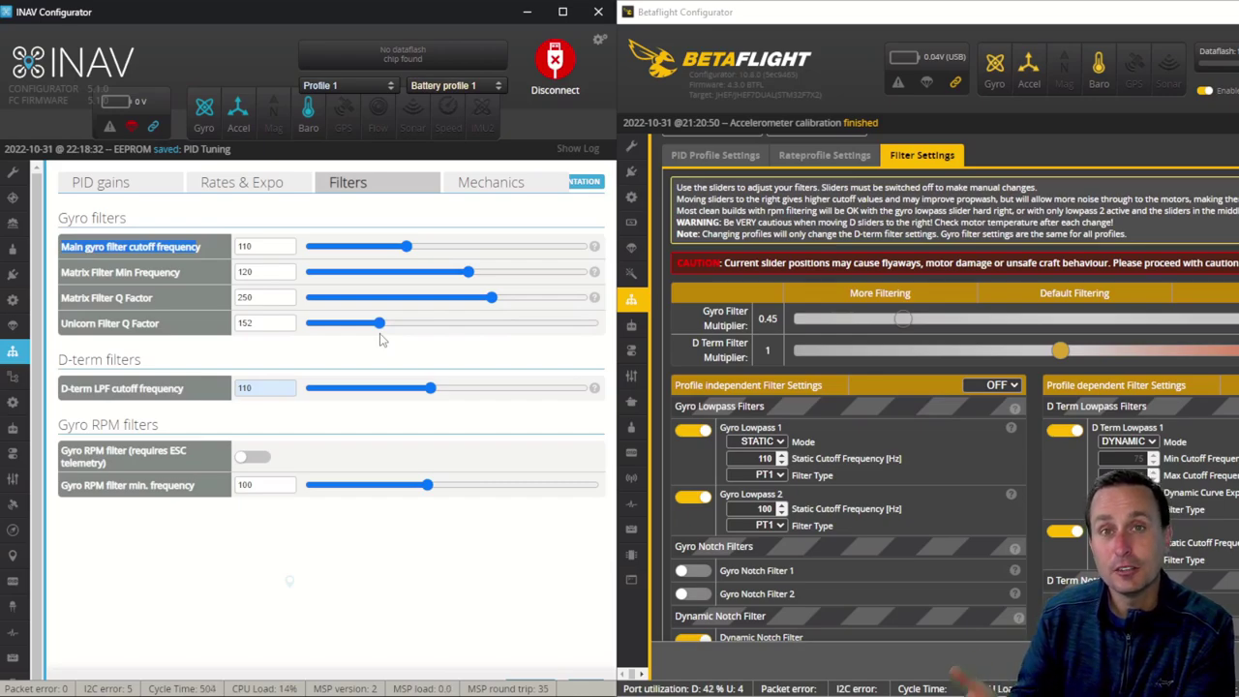
pyautogui.moveTo(380, 339); pyautogui.dragTo(404, 346)
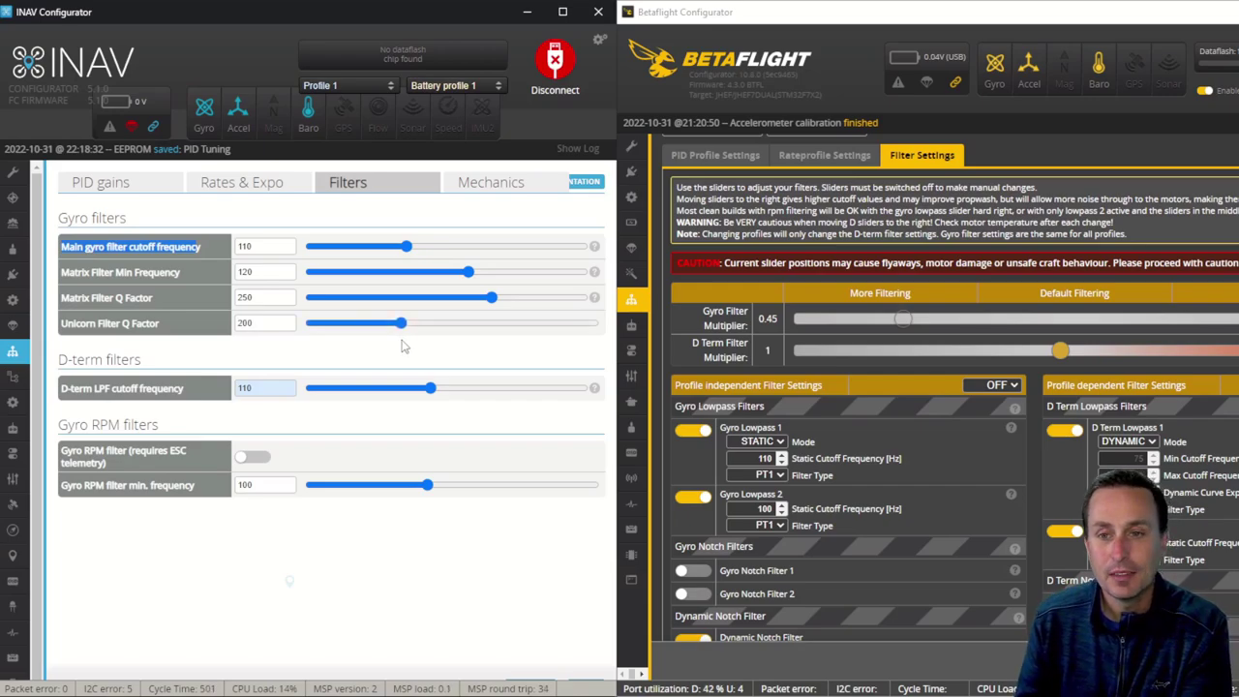
pyautogui.click(403, 347)
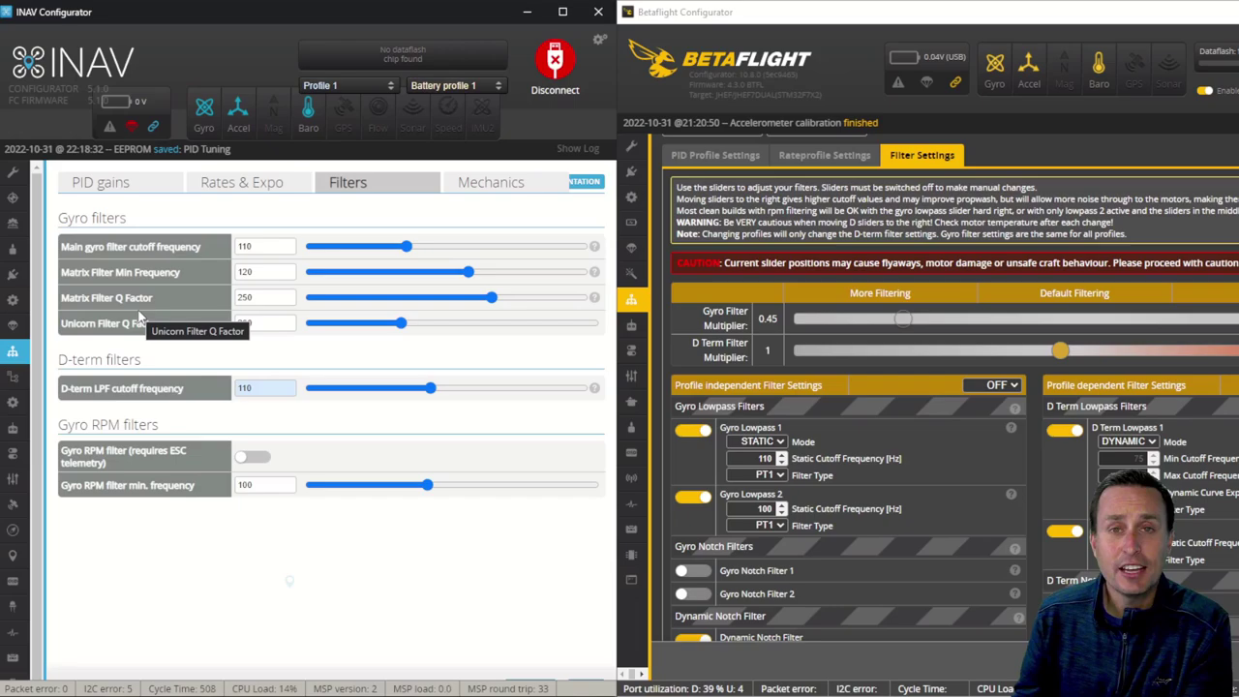
# Compare the Q factor and minimum frequency of Betaflight's Dynamic Notch Filter with INAV's Matrix Filter settings
pyautogui.click(902, 488)
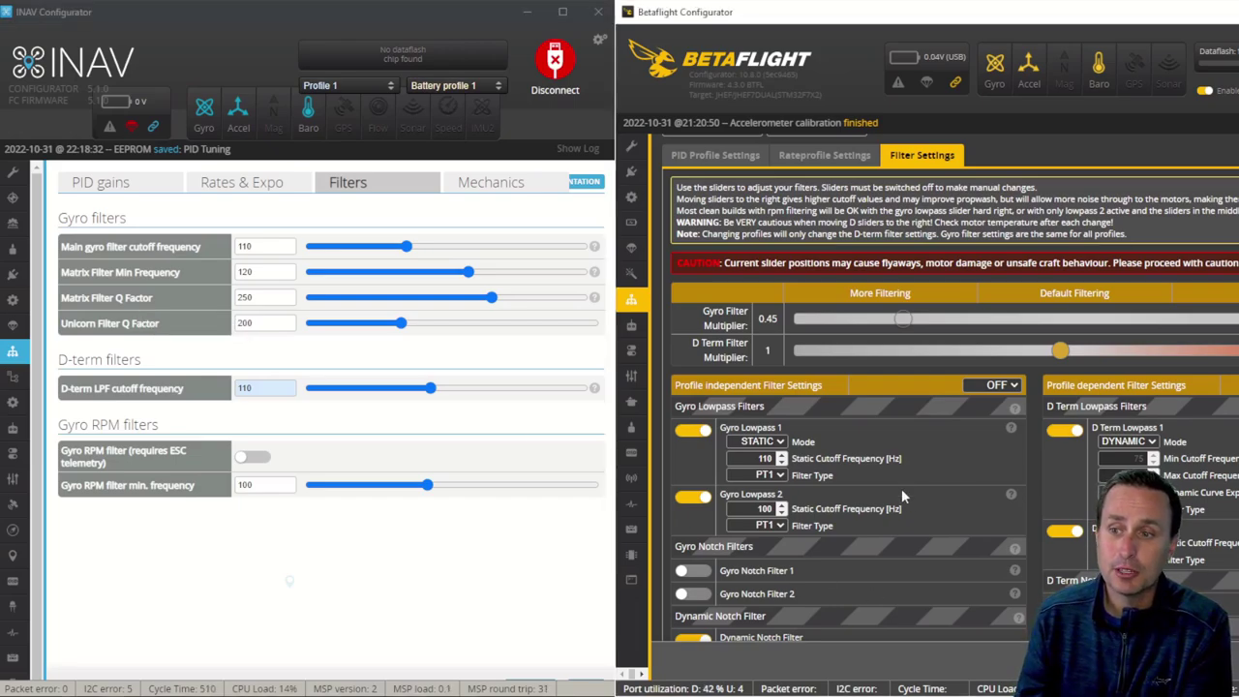
pyautogui.scroll(-1, 903, 503)
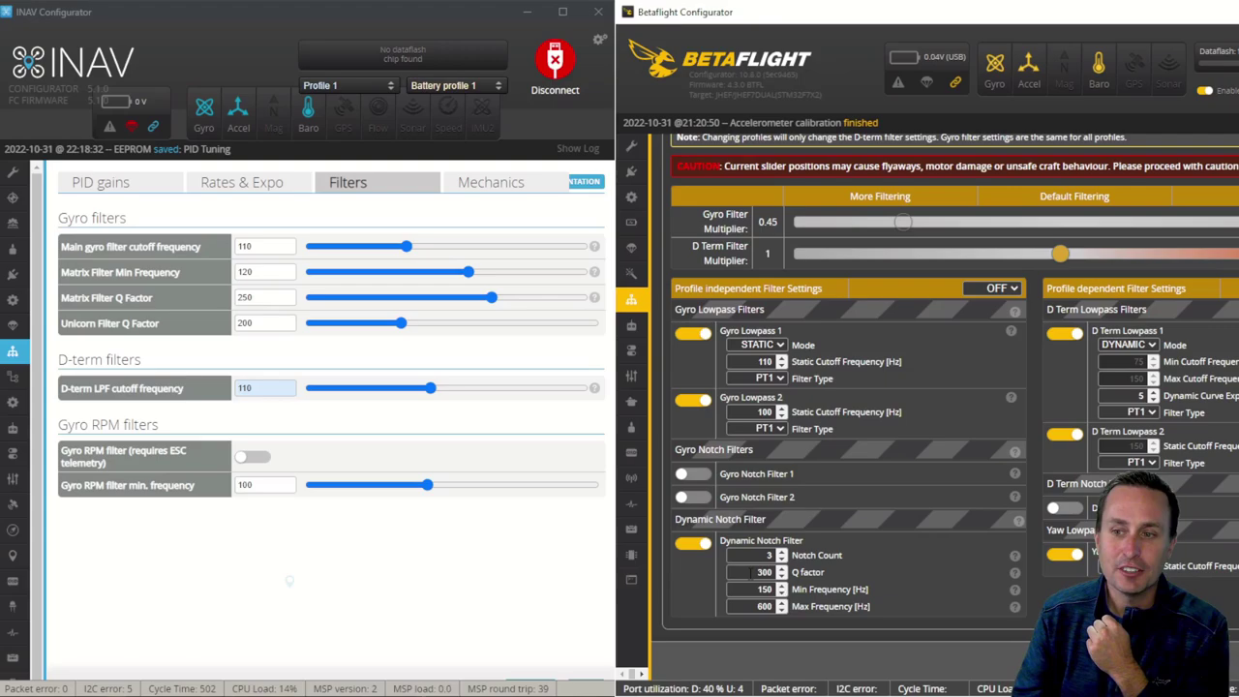
pyautogui.doubleClick(765, 572)
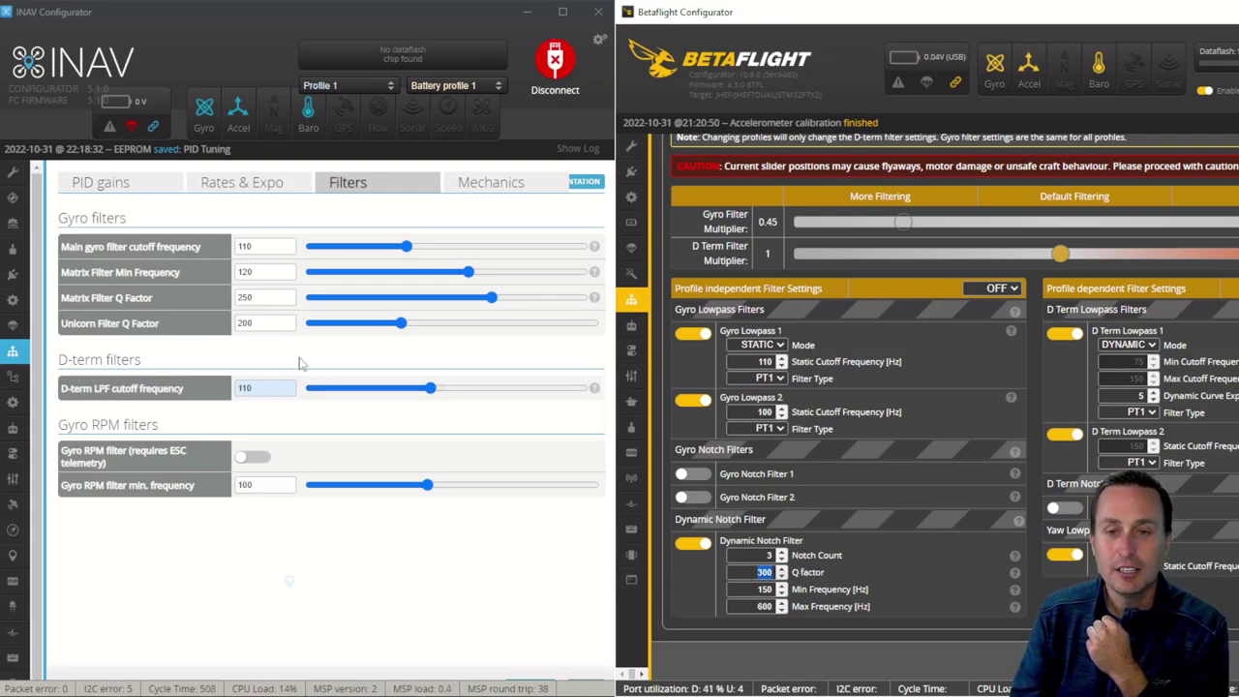
pyautogui.moveTo(269, 300); pyautogui.dragTo(193, 310)
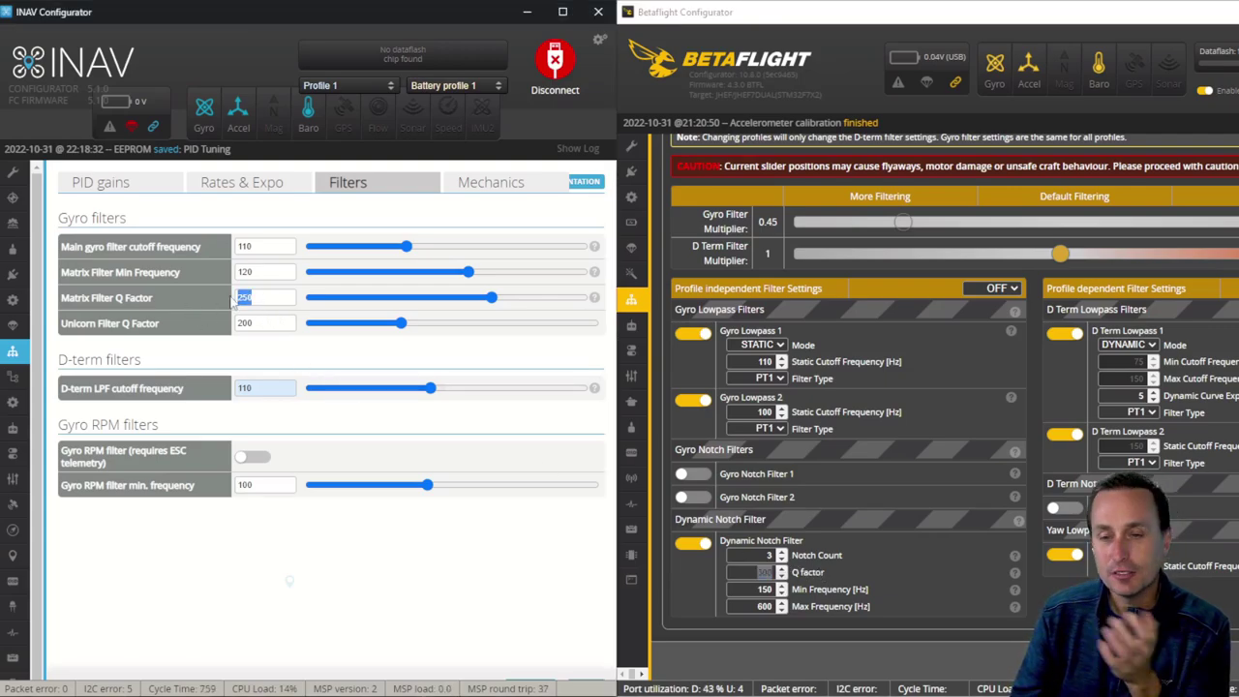
pyautogui.click(261, 274)
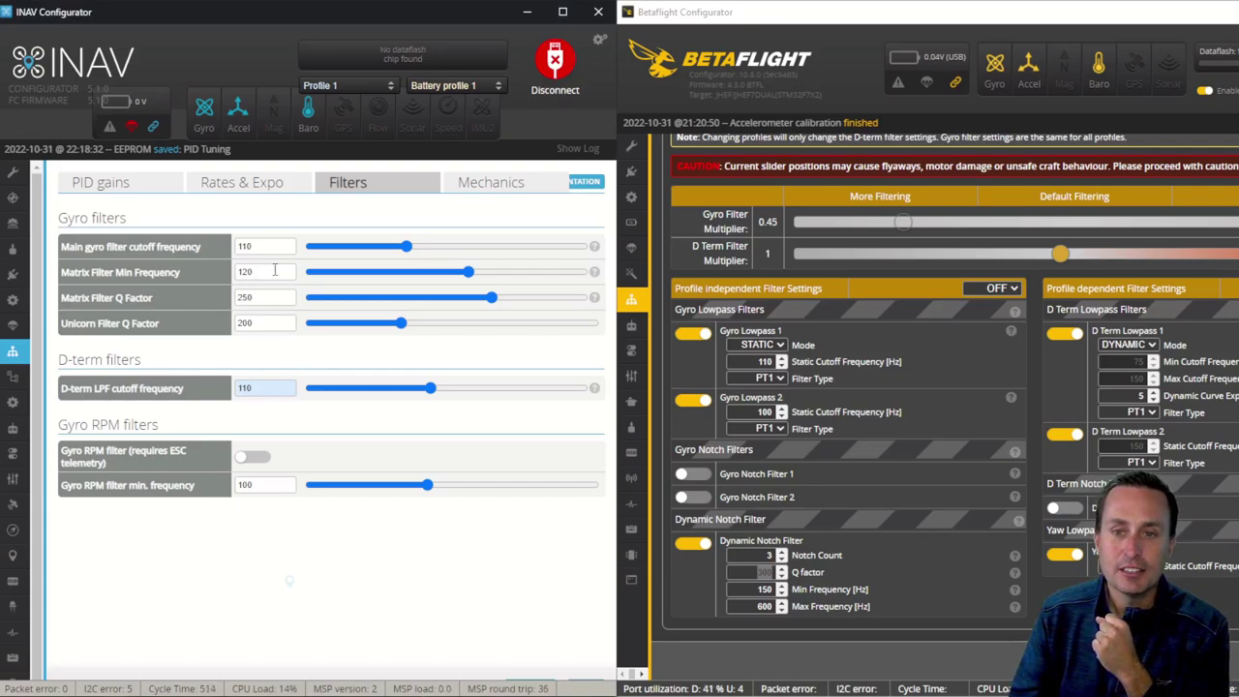
pyautogui.doubleClick(764, 589)
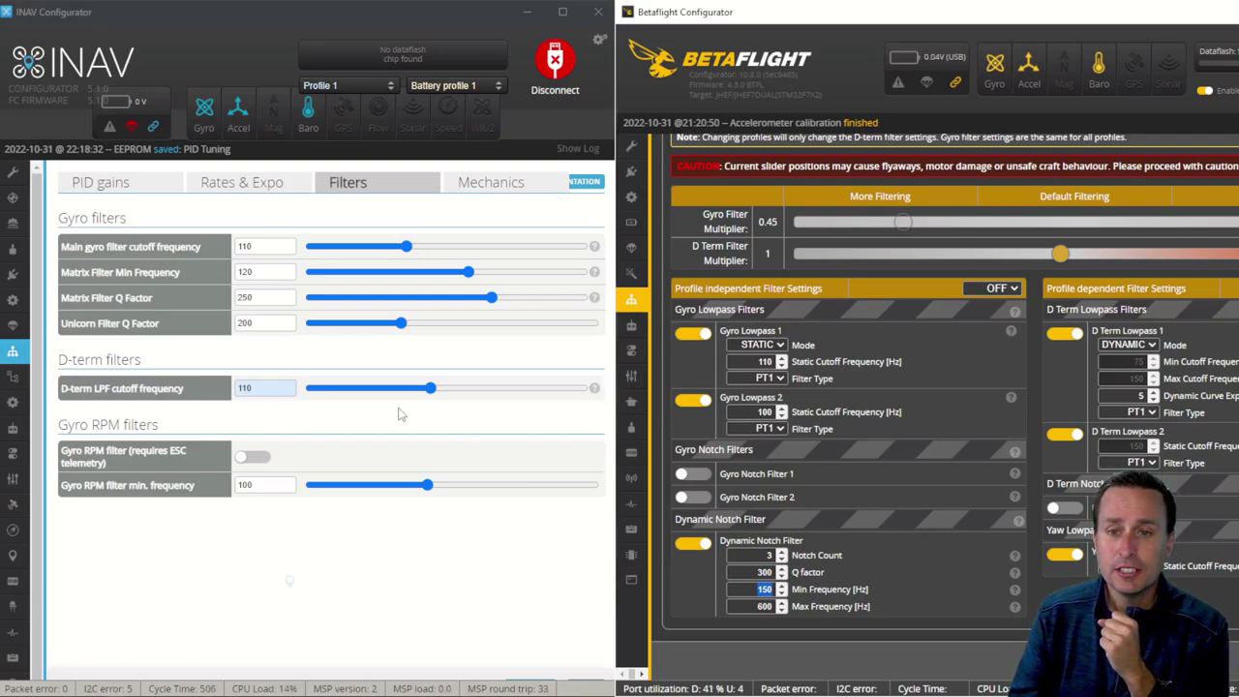
# Set the mode of Betaflight's D Term Lowpass 1 to STATIC and check its filter type options
pyautogui.click(1130, 346)
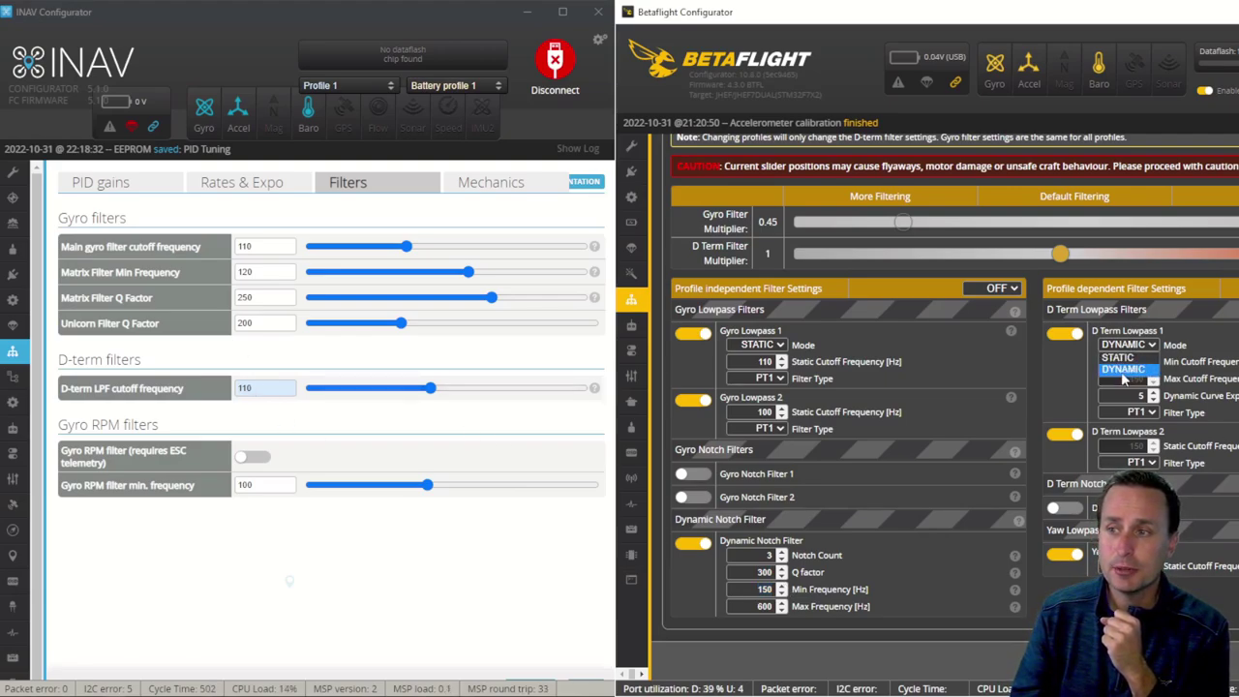
pyautogui.click(1119, 357)
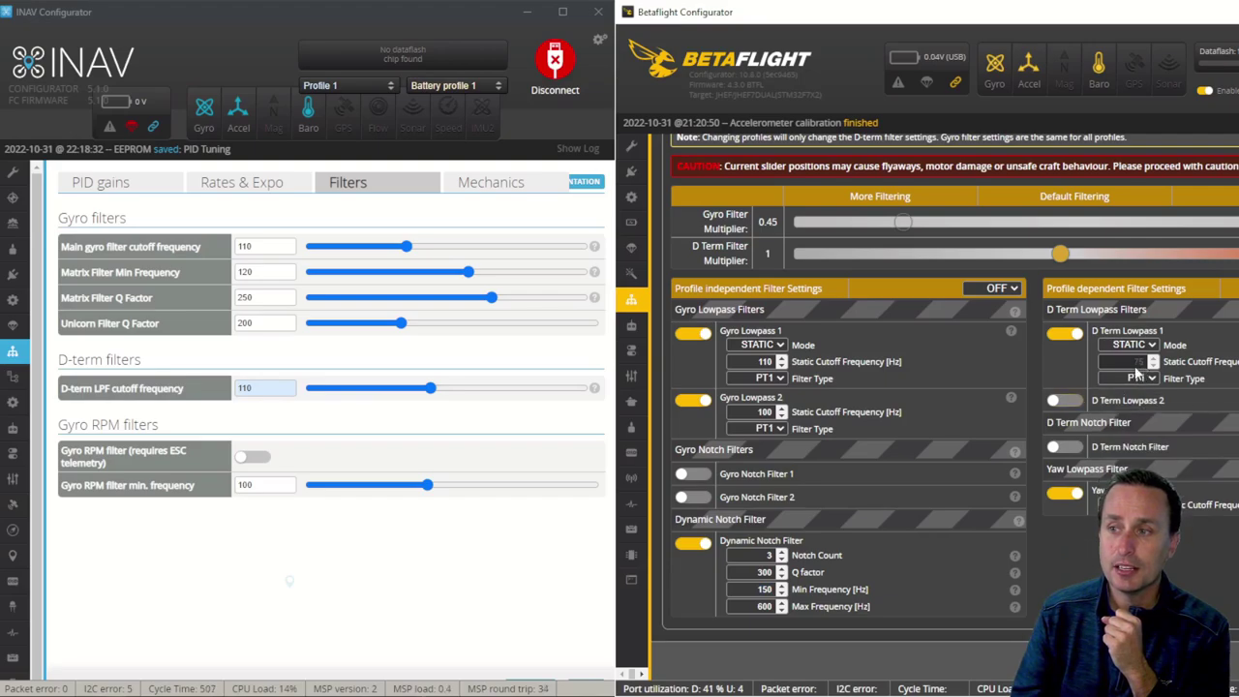
pyautogui.click(1140, 378)
pyautogui.click(1139, 377)
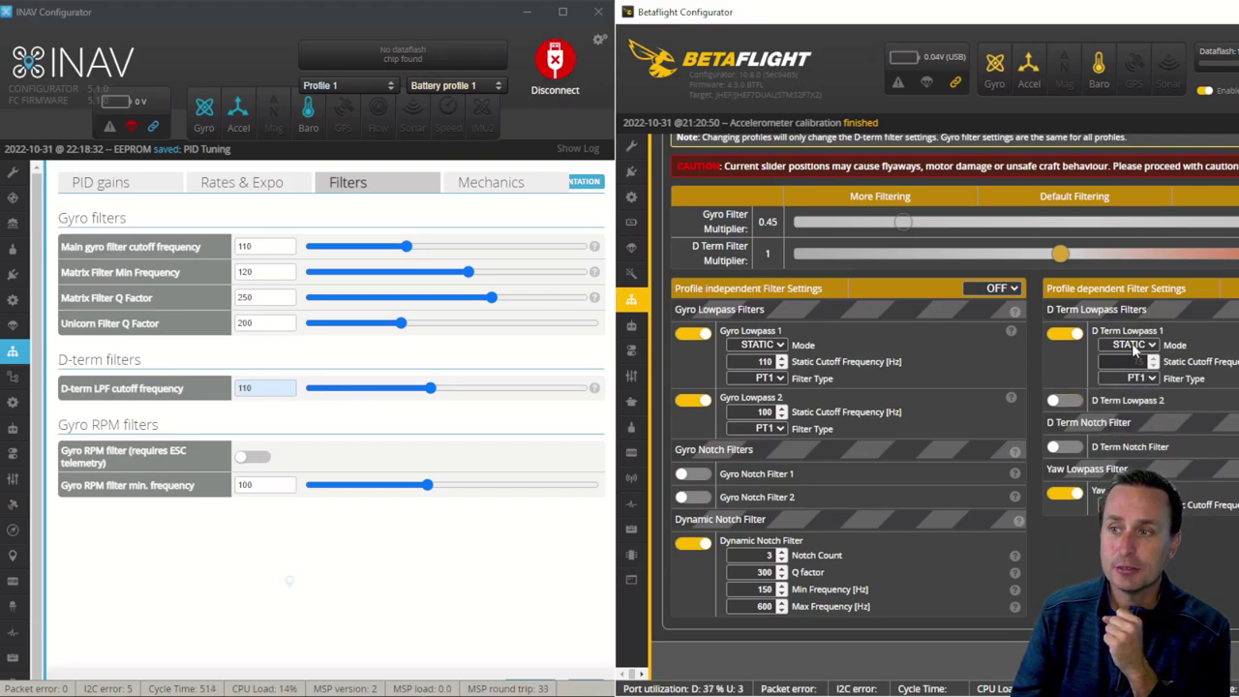
# Raise the D Term Filter Multiplier to 1.5 and set D Term Lowpass 1's filter type to PT3
pyautogui.moveTo(1060, 253); pyautogui.dragTo(1205, 253)
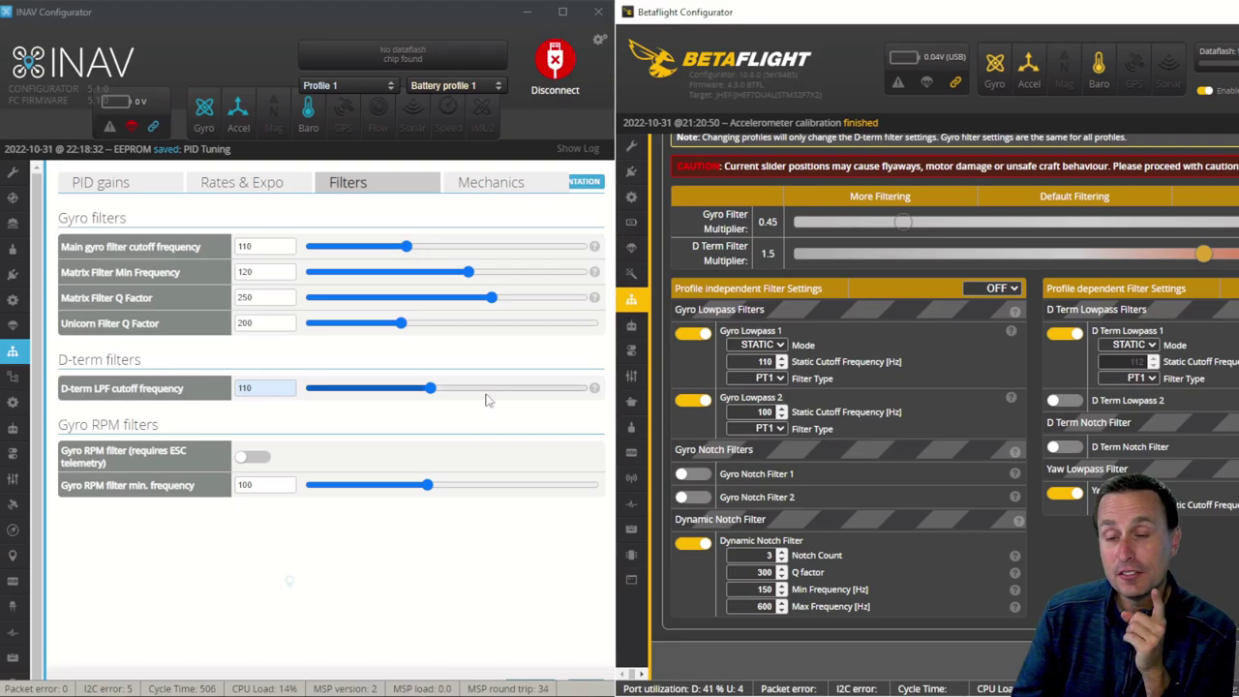
pyautogui.click(1139, 378)
pyautogui.click(1135, 422)
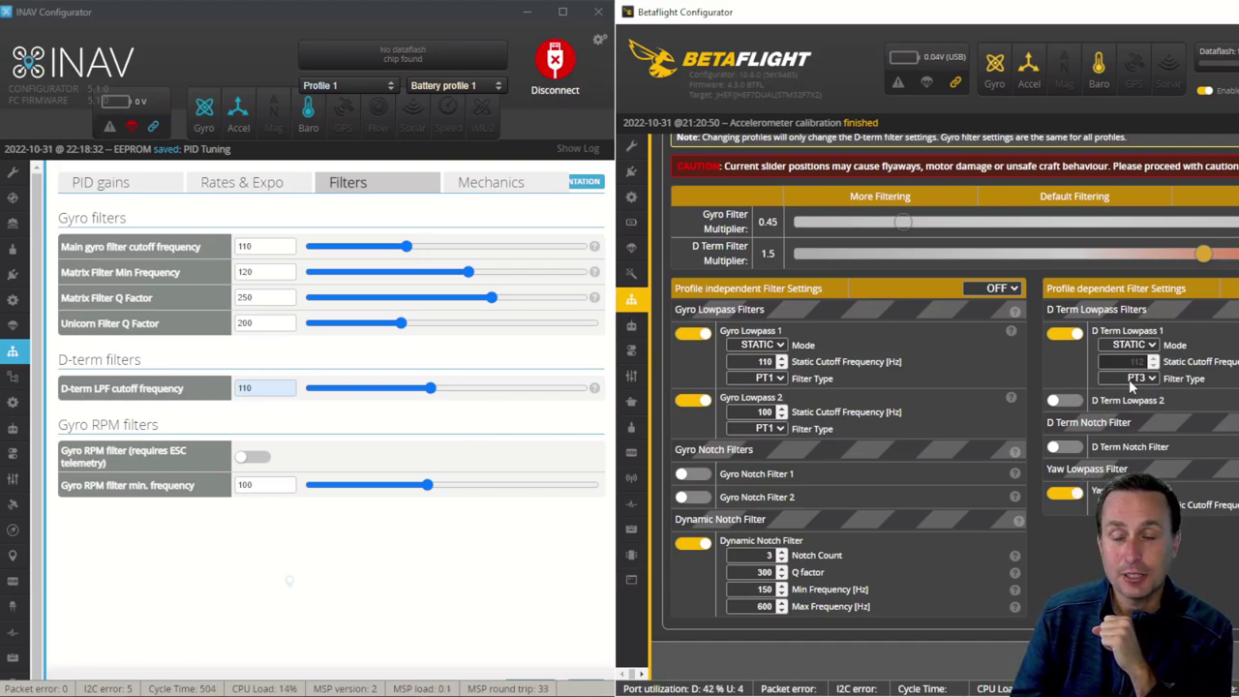
# Enable INAV's gyro RPM filter and match Betaflight's with a harmonics number of 1, comparing their minimum frequencies
pyautogui.click(245, 461)
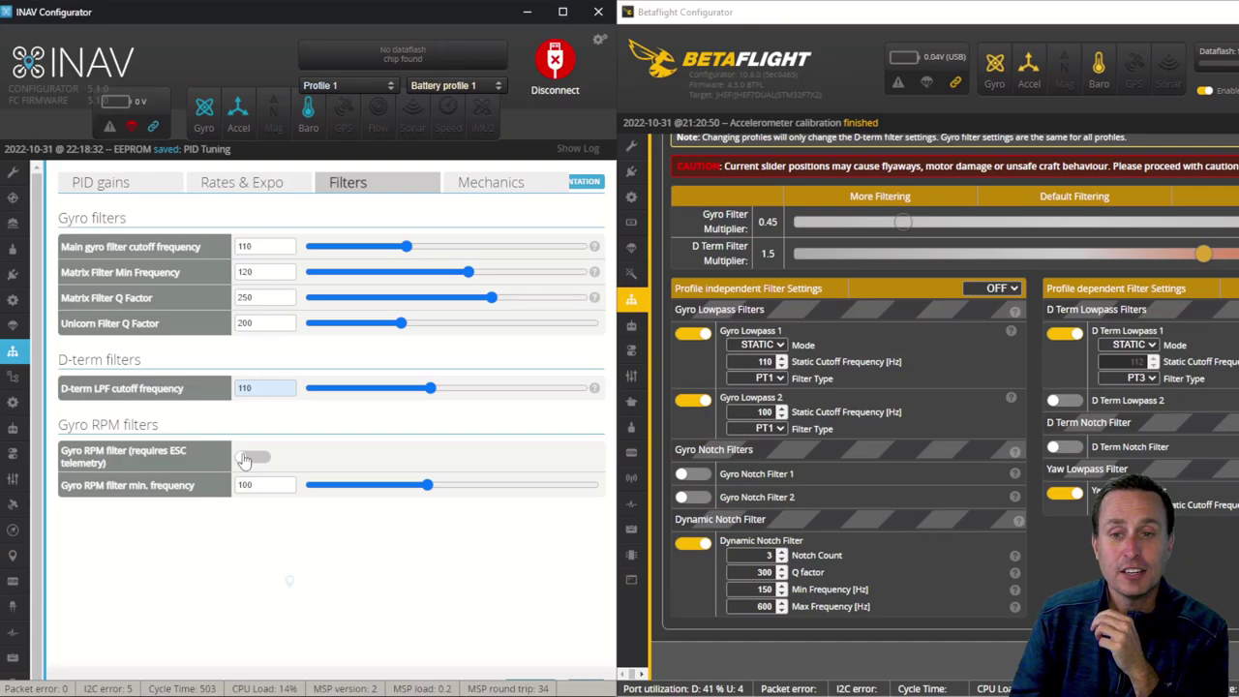
pyautogui.click(248, 458)
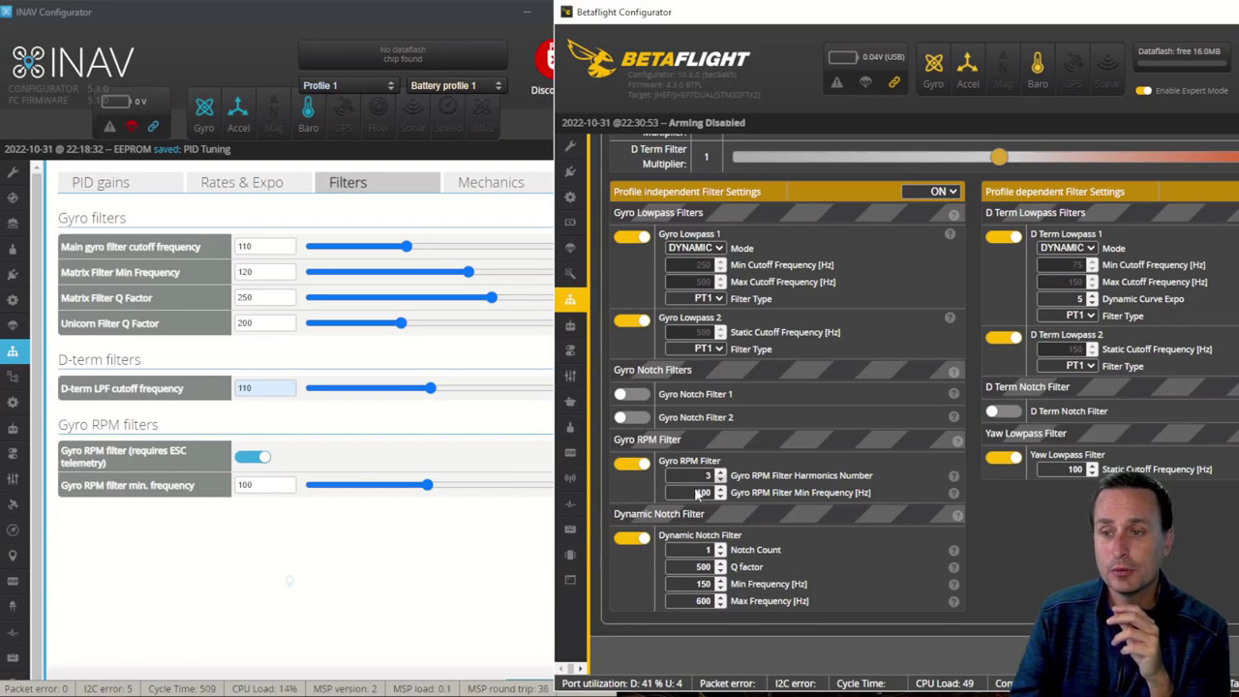
pyautogui.moveTo(683, 475); pyautogui.dragTo(762, 480)
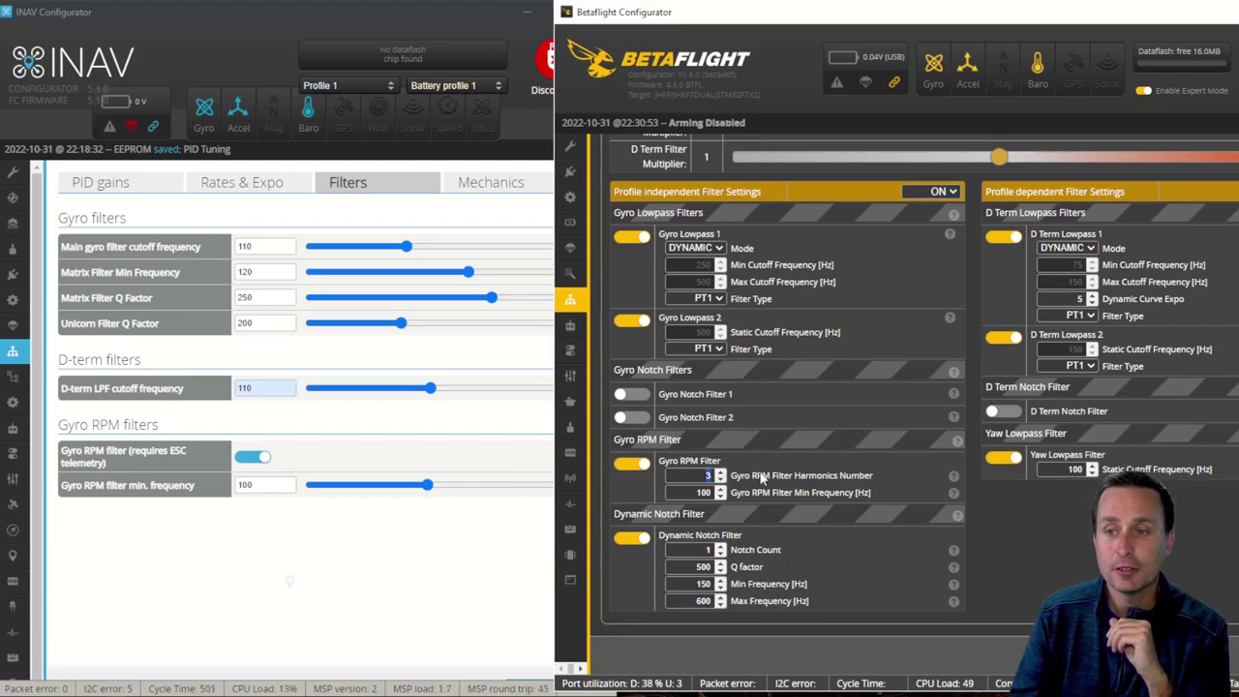
pyautogui.write('1')
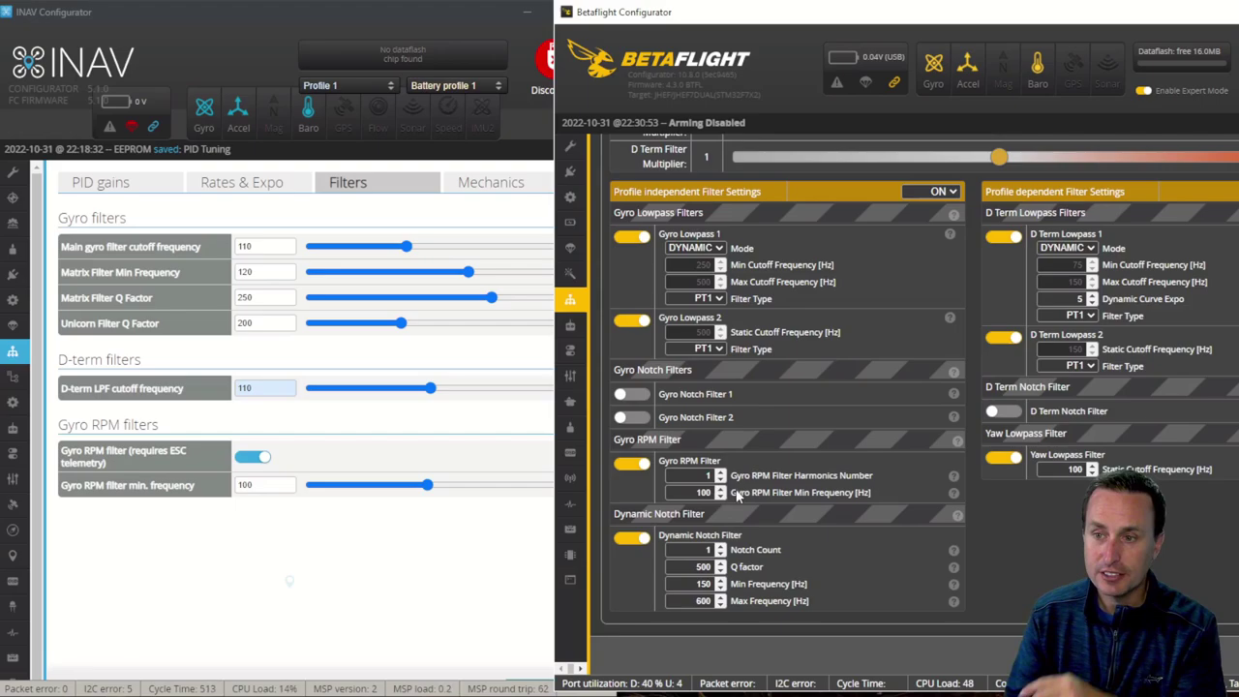
pyautogui.moveTo(684, 493); pyautogui.dragTo(764, 496)
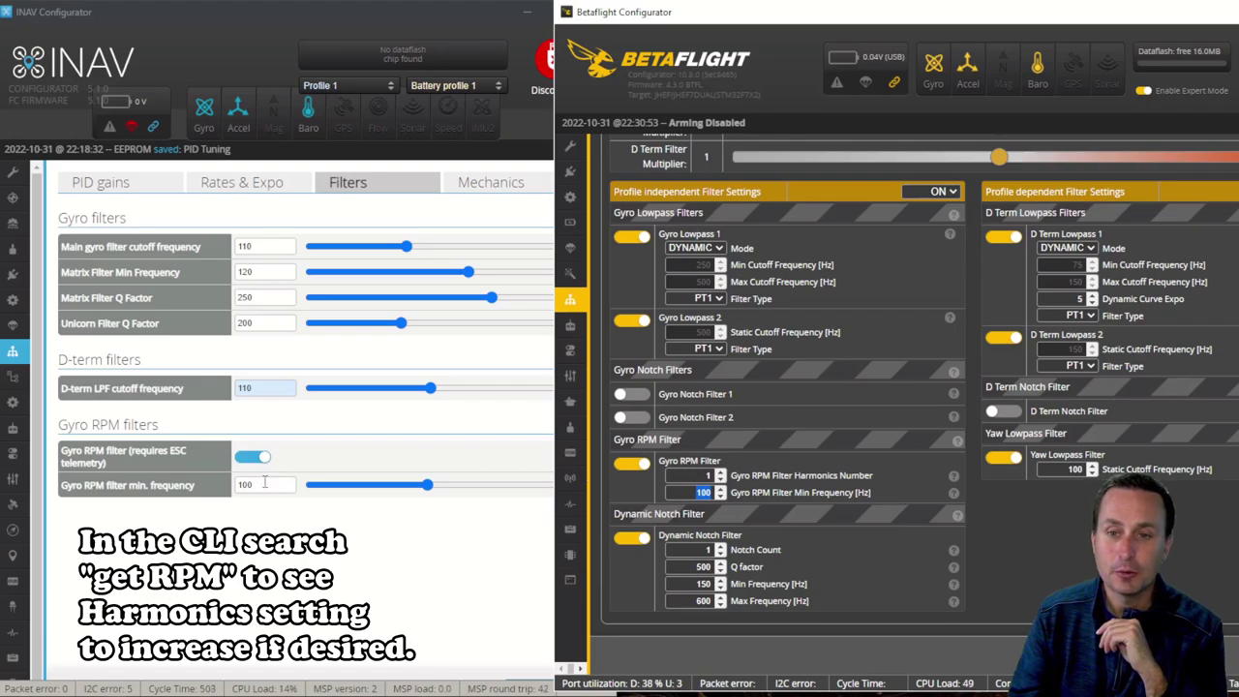
pyautogui.click(272, 514)
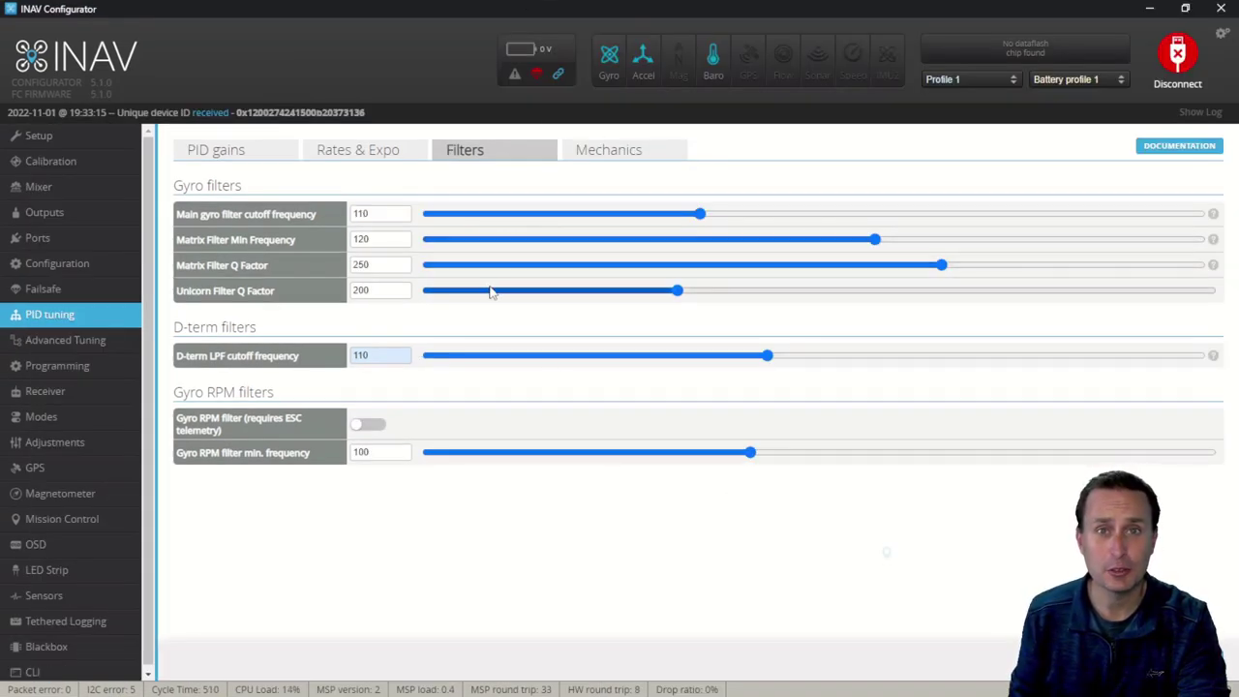
# Query INAV's Kalman filter settings in the CLI with "get kalman"
pyautogui.click(92, 673)
pyautogui.click(241, 611)
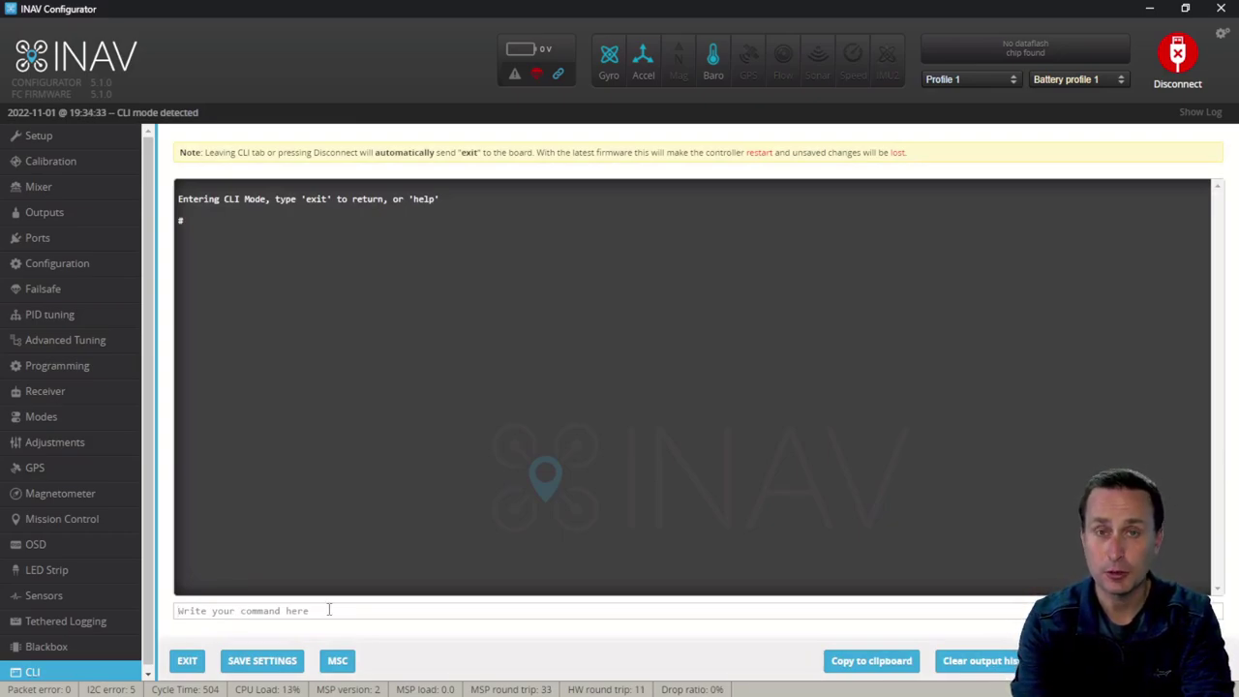
pyautogui.write('get kalman')
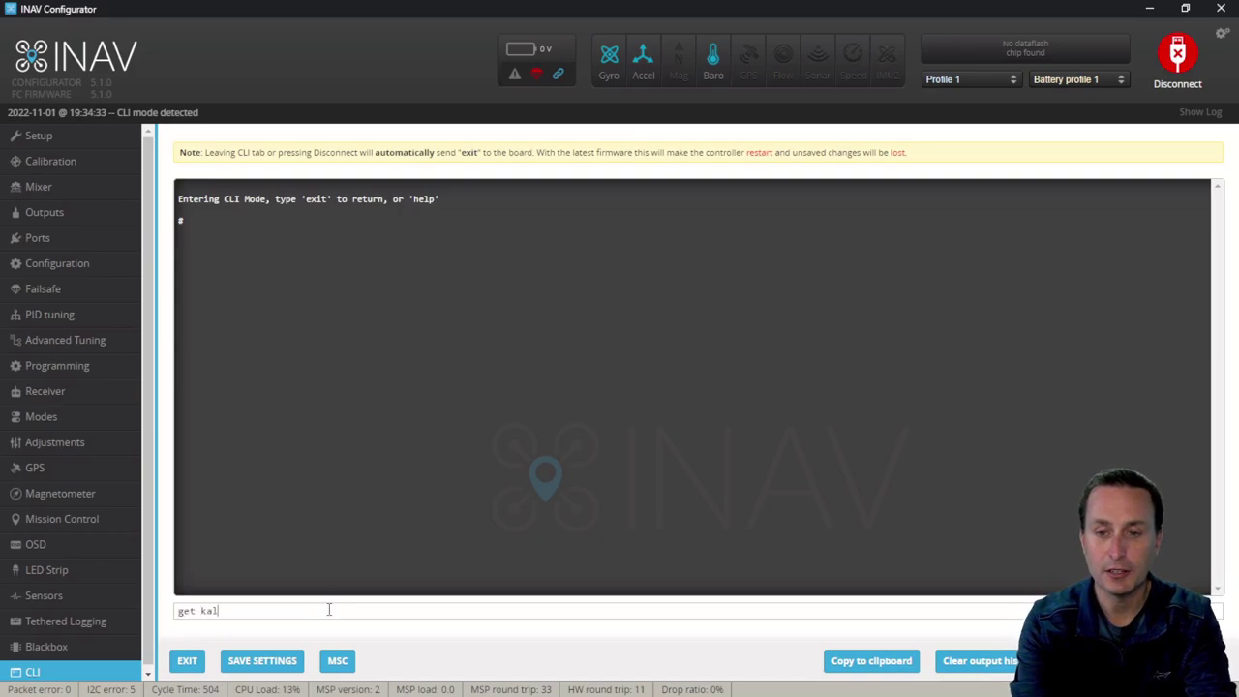
pyautogui.press('Return')
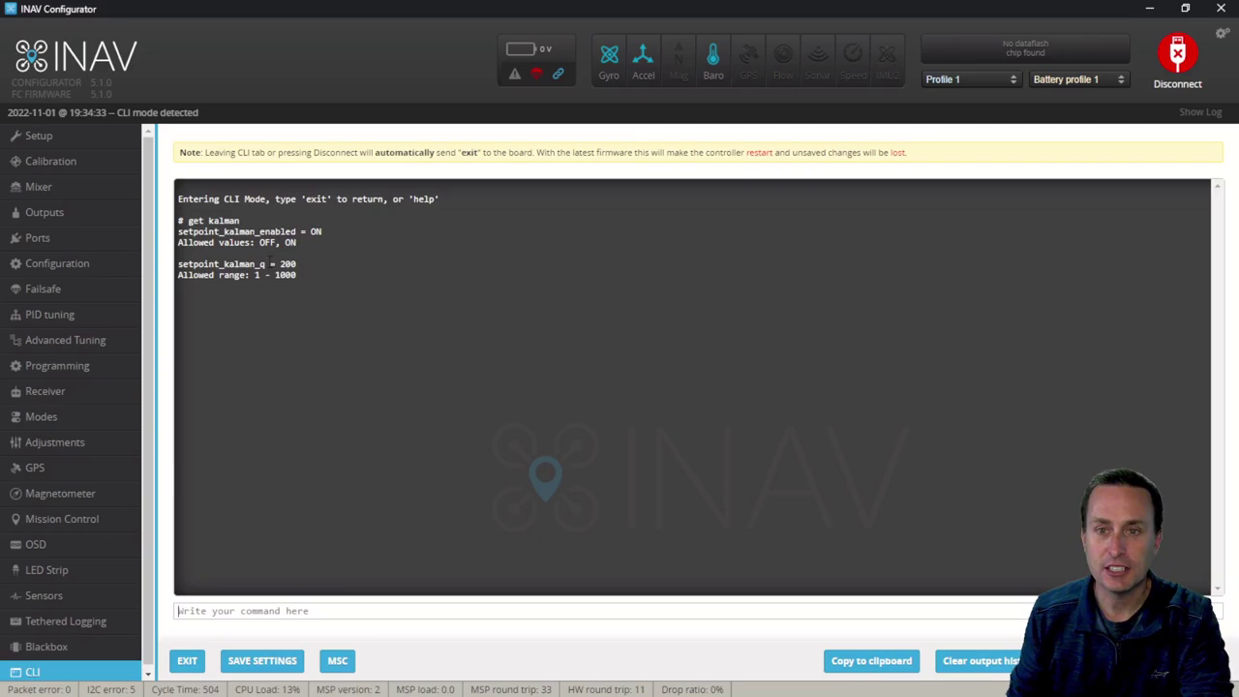
# Turn the Kalman filter off with "set setpoint_kalman_enabled = off" and save the configuration
pyautogui.moveTo(329, 231); pyautogui.dragTo(179, 237)
pyautogui.hotkey('ctrl', 'c')
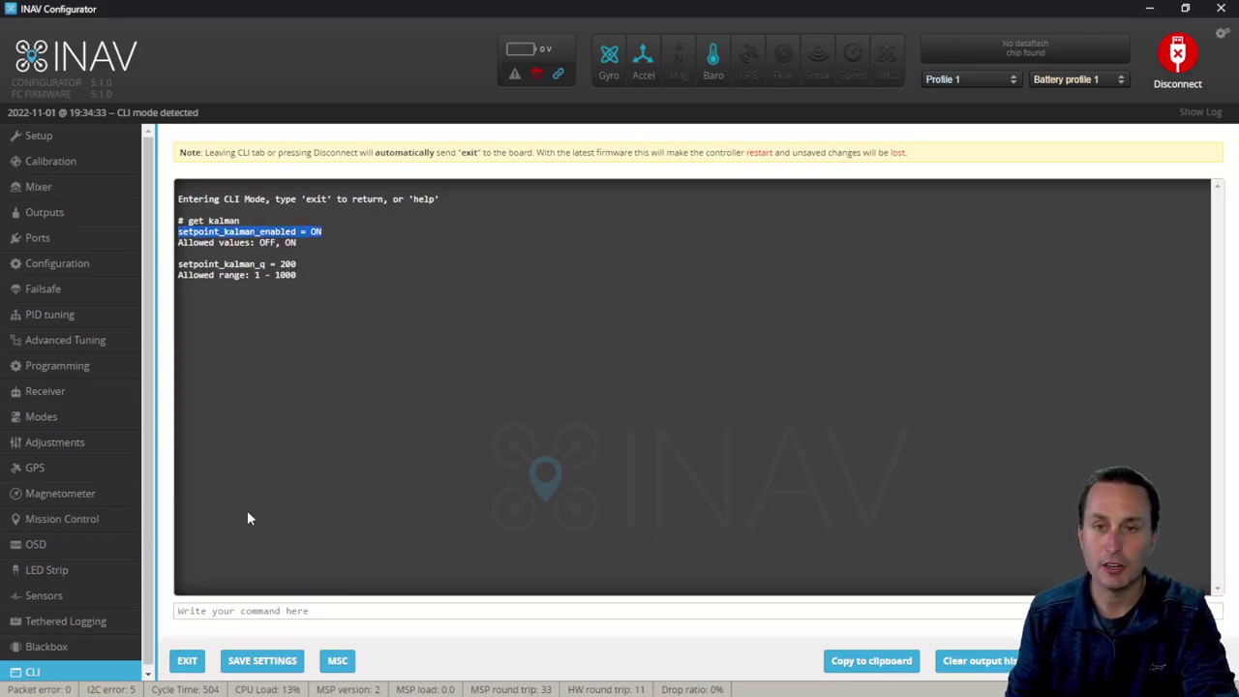
pyautogui.click(266, 613)
pyautogui.write('set')
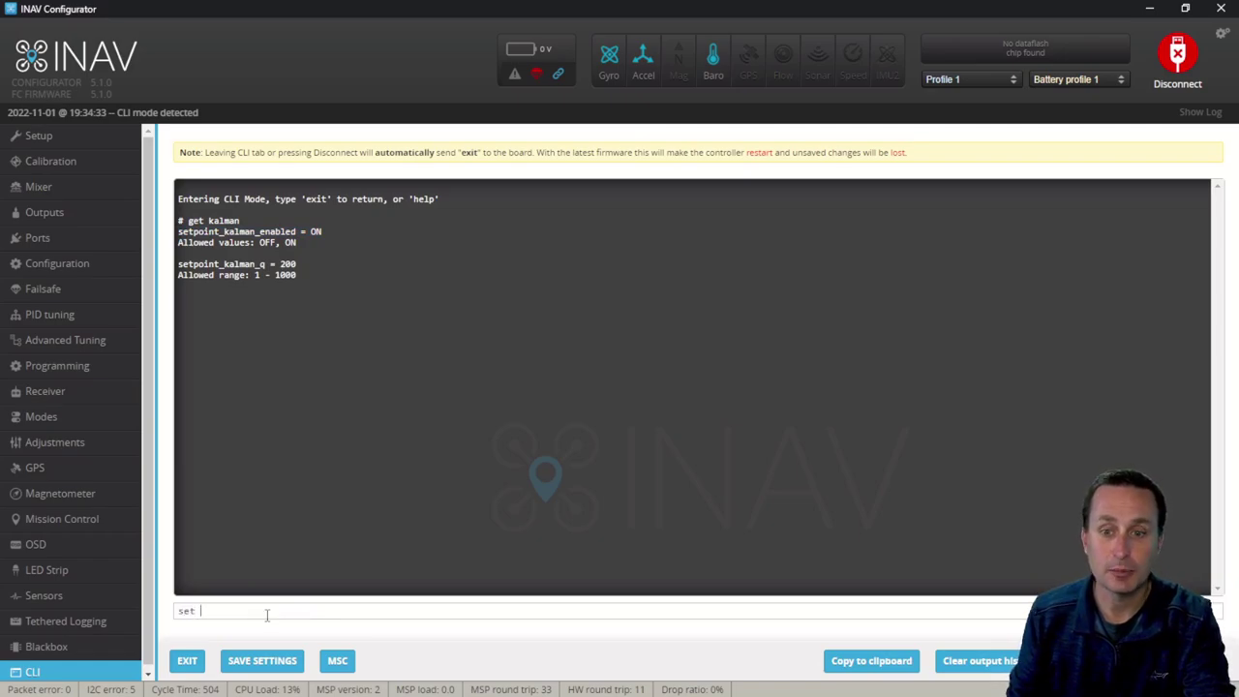
pyautogui.hotkey('ctrl', 'v')
pyautogui.press('BackSpace')
pyautogui.press('BackSpace')
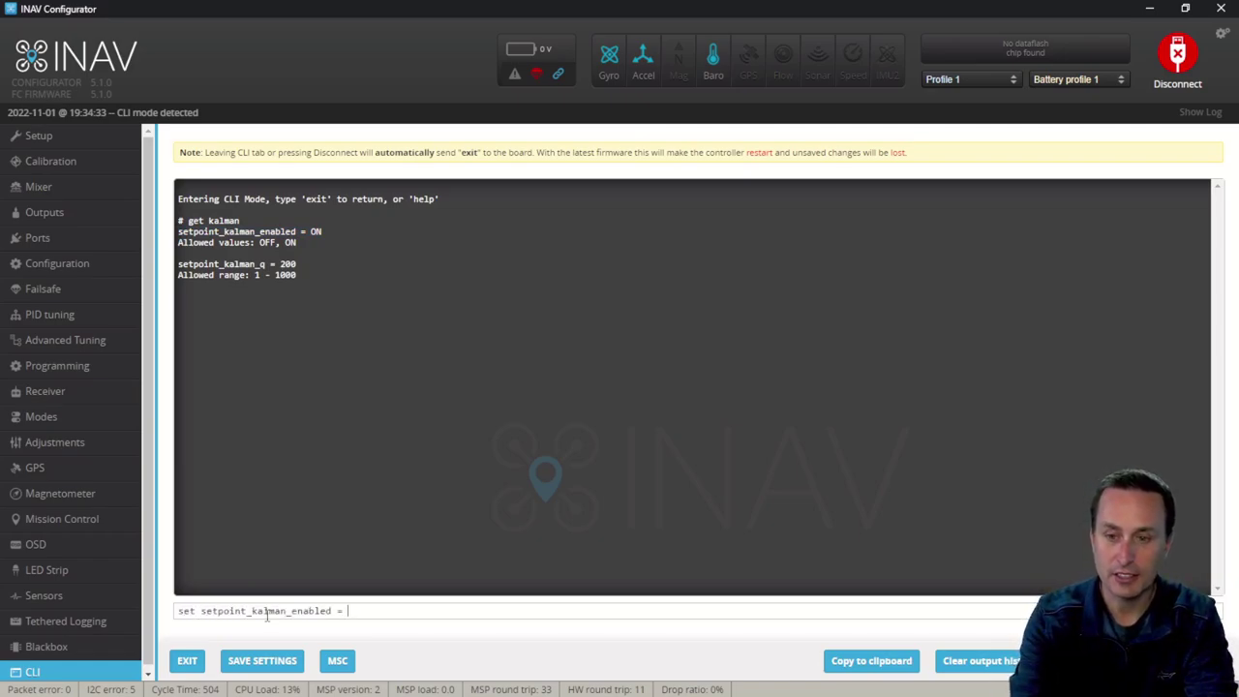
pyautogui.write('off')
pyautogui.press('BackSpace')
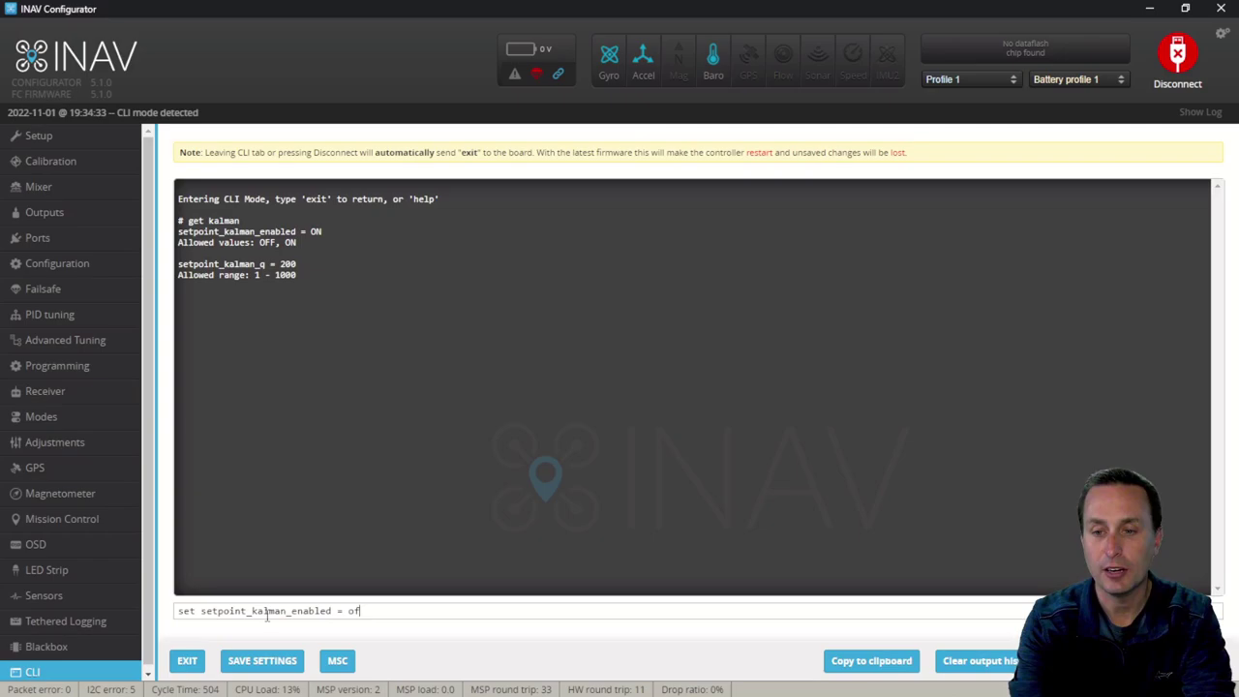
pyautogui.write('f')
pyautogui.press('Return')
pyautogui.write('save')
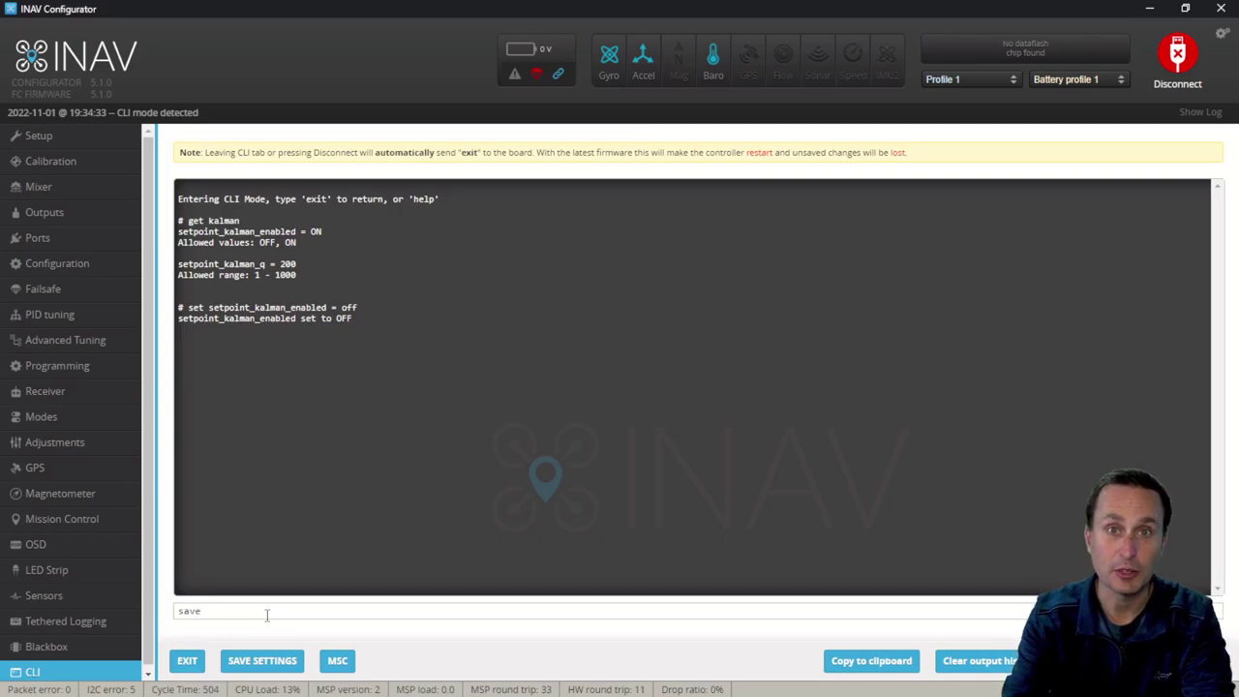
pyautogui.press('Return')
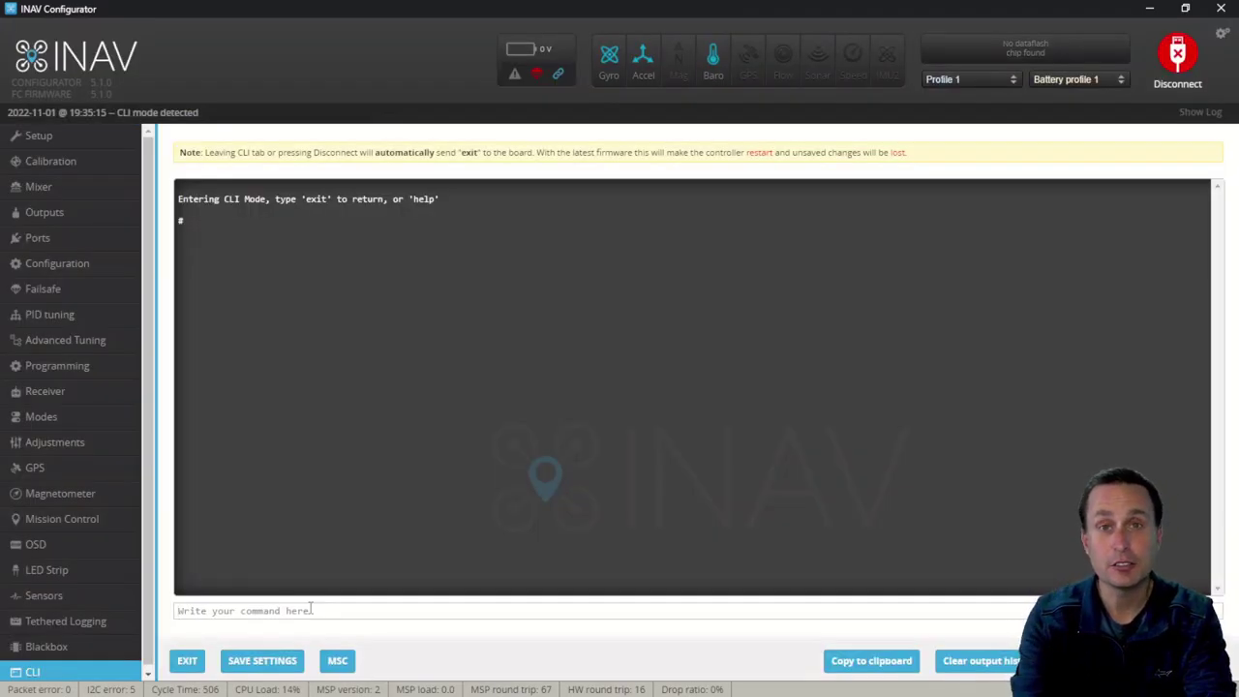
# List INAV's low-pass filter settings in the CLI with "get lpf"
pyautogui.write('get lpf')
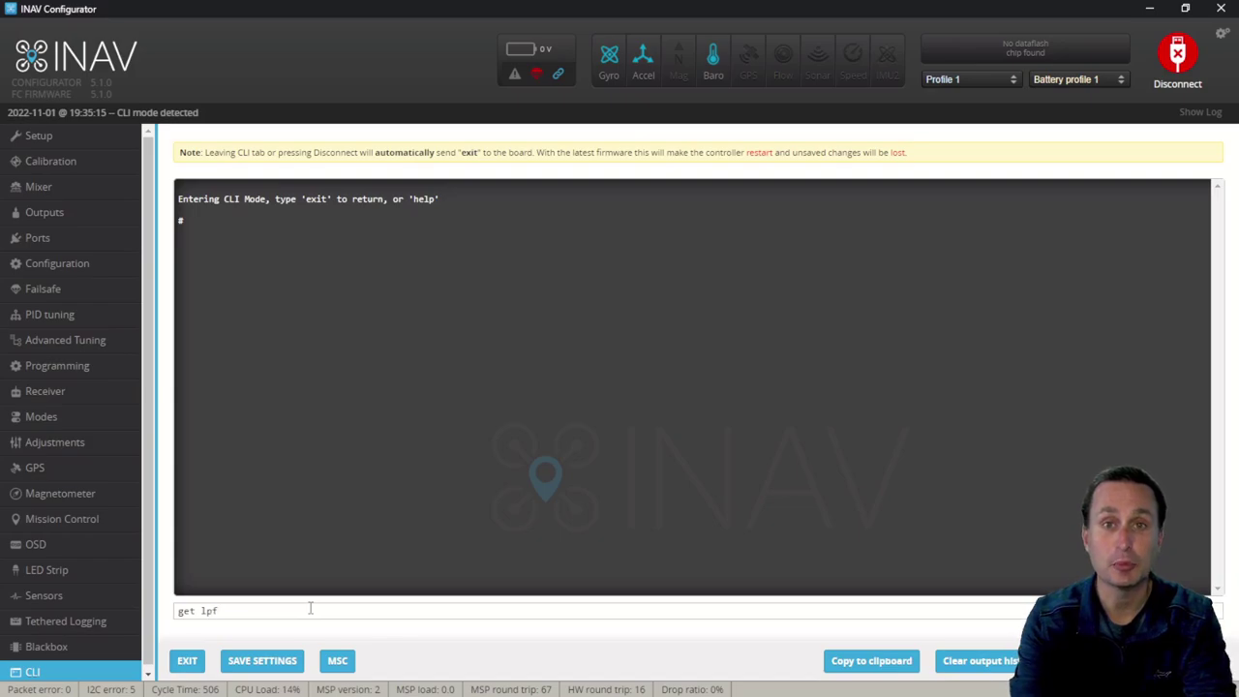
pyautogui.press('Return')
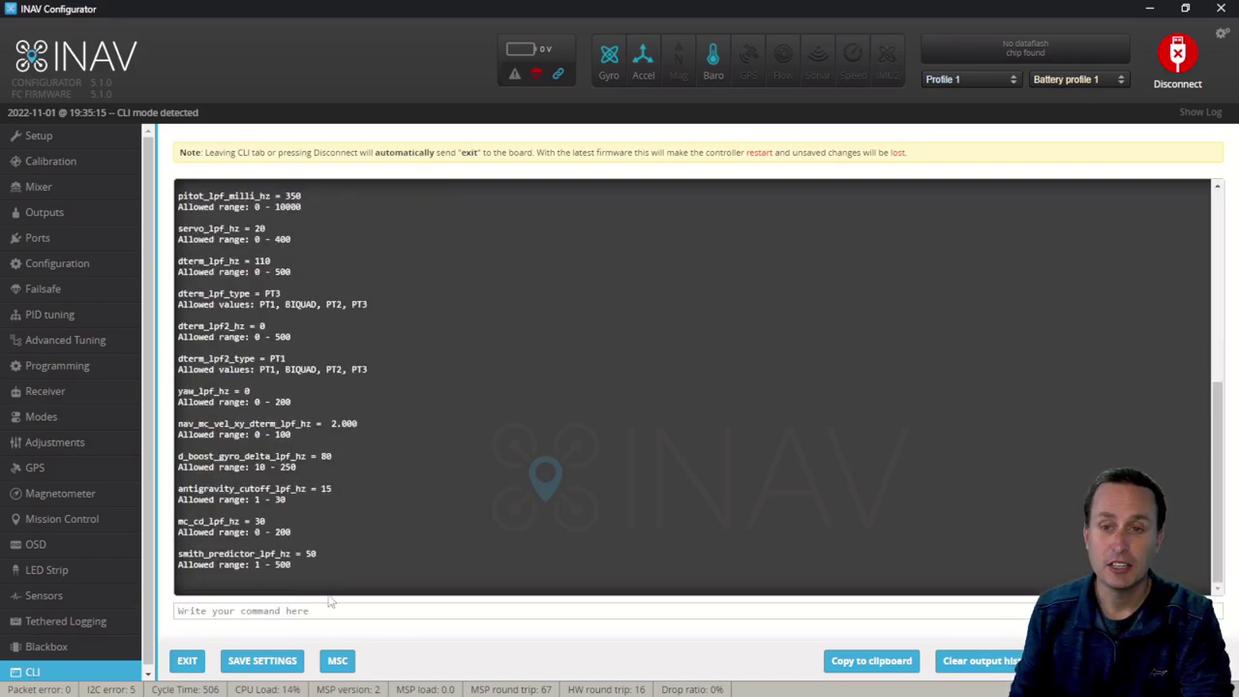
# Review the gyro dynamic low-pass settings in the CLI list, from gyro_use_dyn_lpf through the minimum, maximum and curve expo
pyautogui.scroll(5, 336, 404)
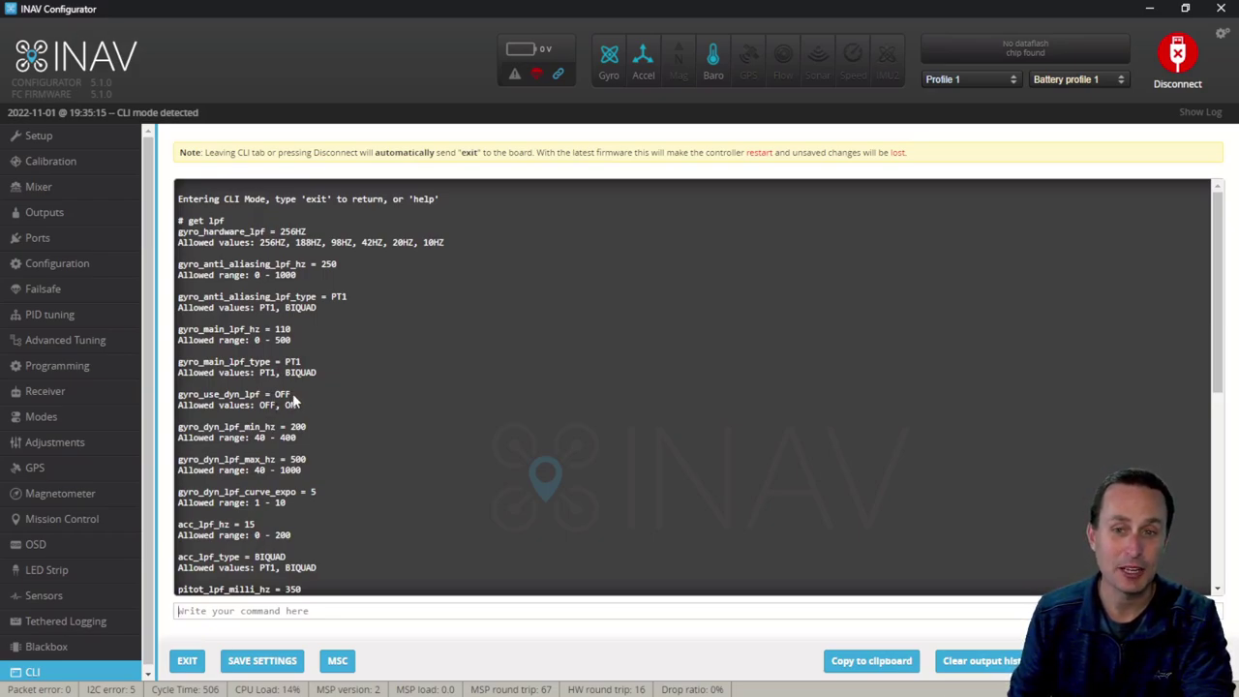
pyautogui.moveTo(293, 400); pyautogui.dragTo(180, 399)
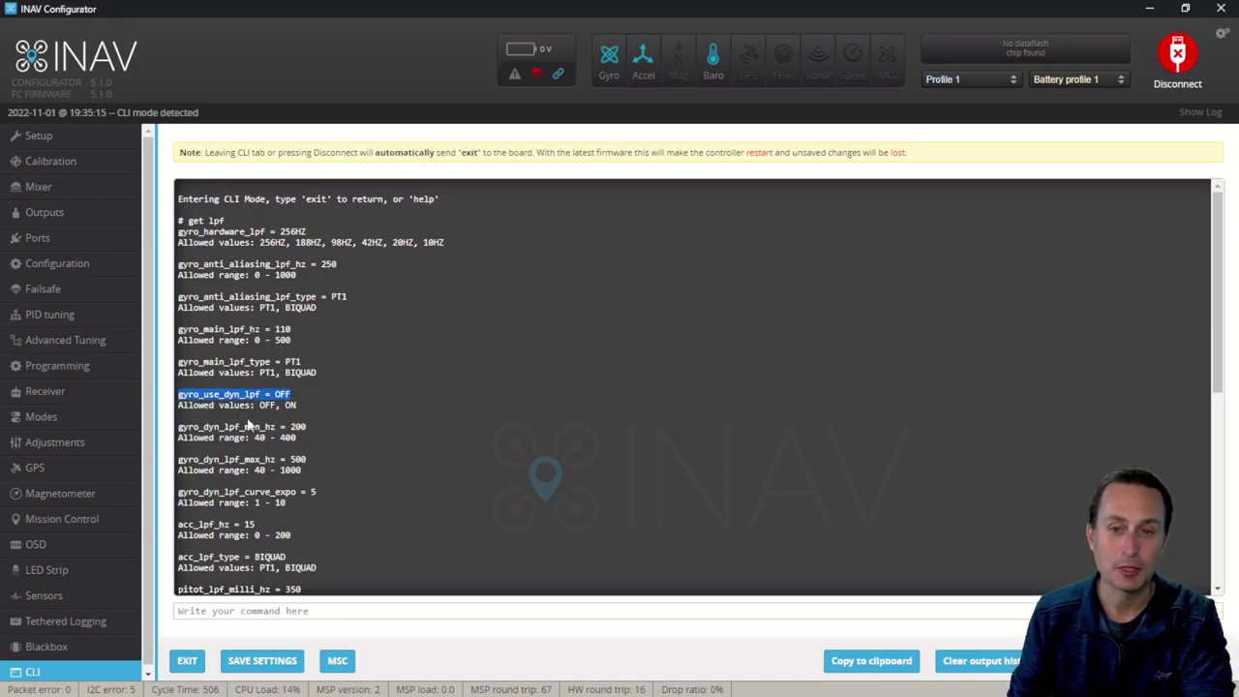
pyautogui.click(268, 456)
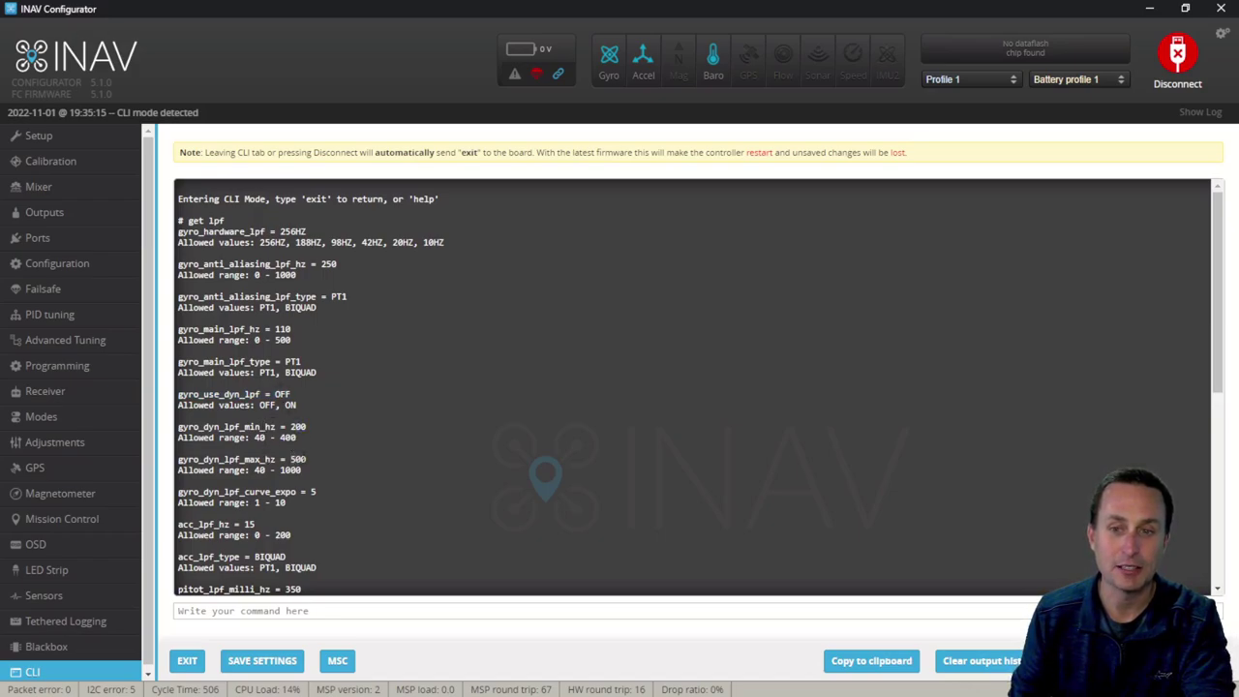
pyautogui.click(280, 474)
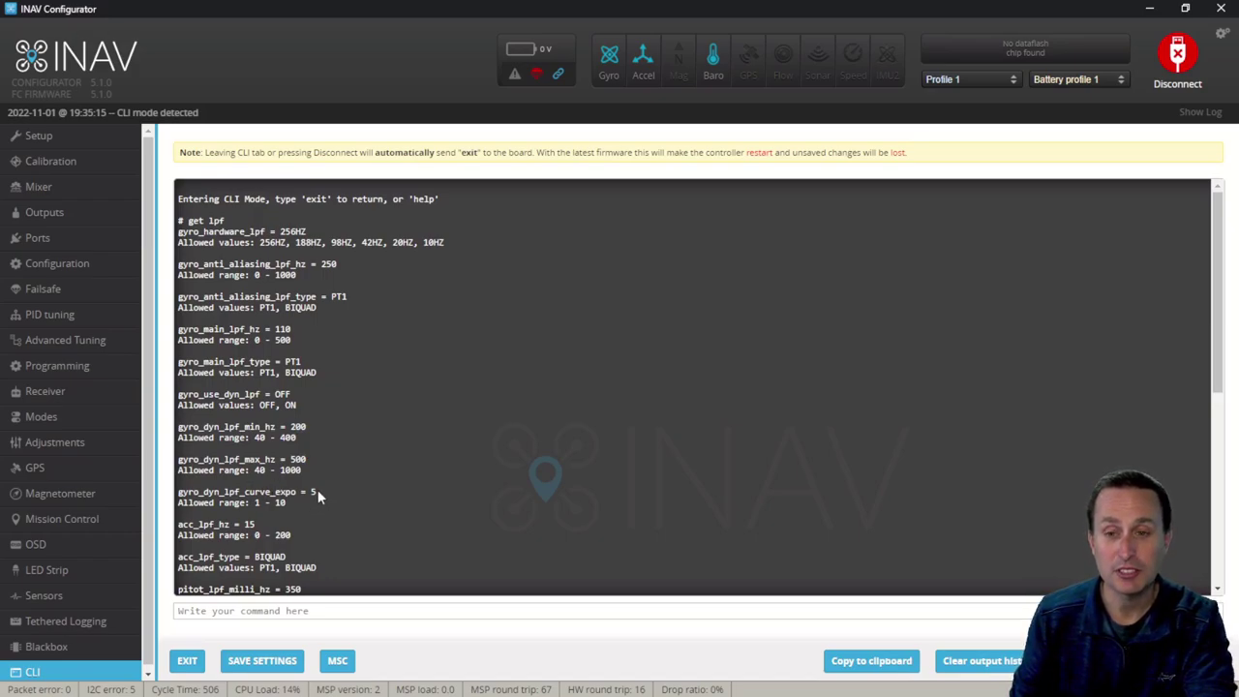
pyautogui.moveTo(320, 496); pyautogui.dragTo(218, 492)
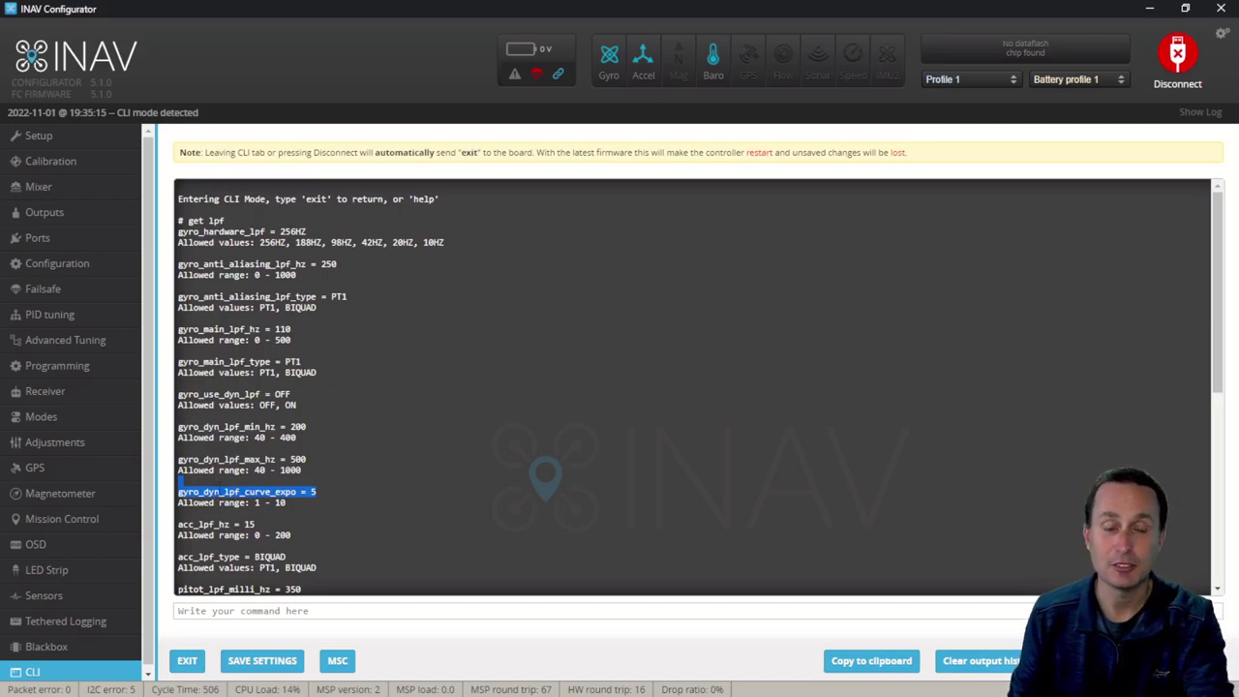
# Examine the accelerometer low-pass cutoff, acc_lpf_hz, in the CLI list
pyautogui.scroll(-3, 221, 484)
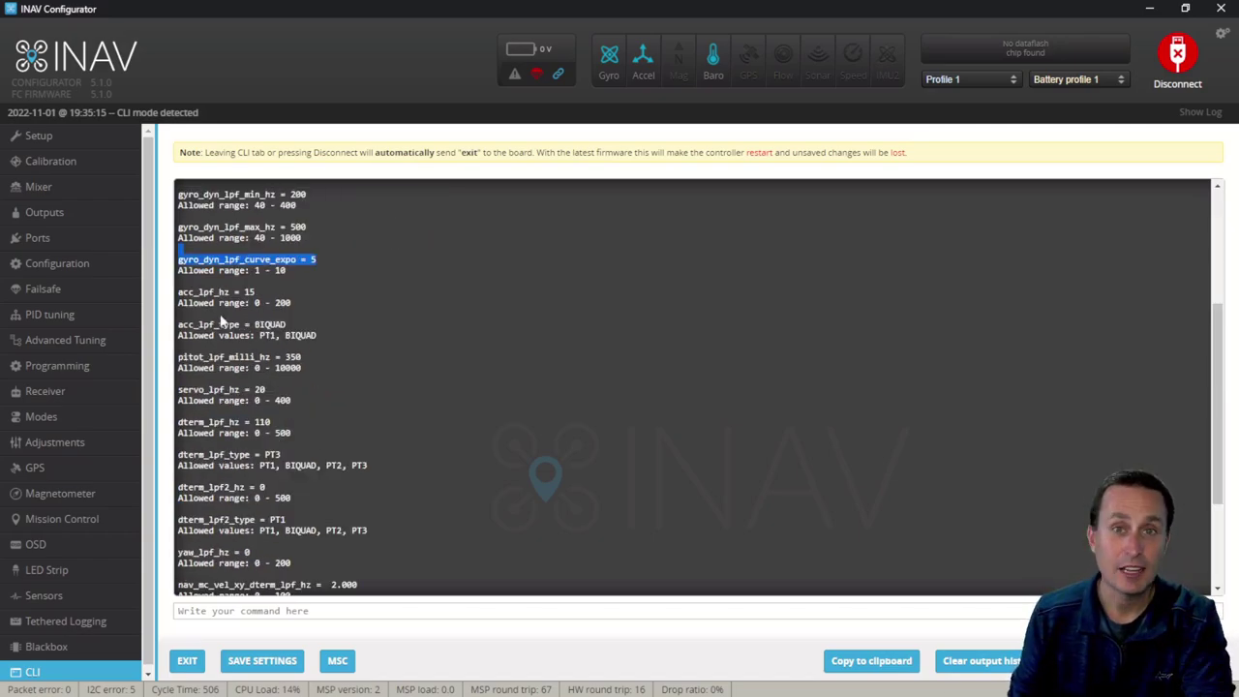
pyautogui.click(227, 297)
pyautogui.moveTo(255, 293); pyautogui.dragTo(181, 292)
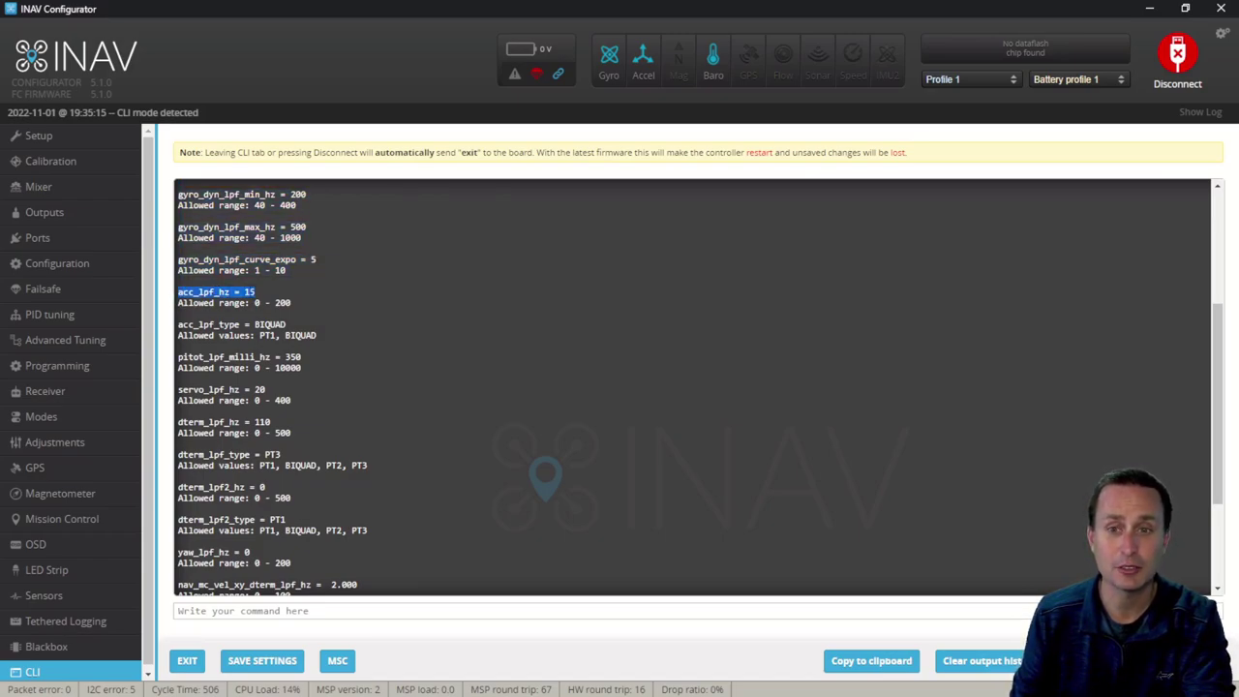
pyautogui.click(257, 300)
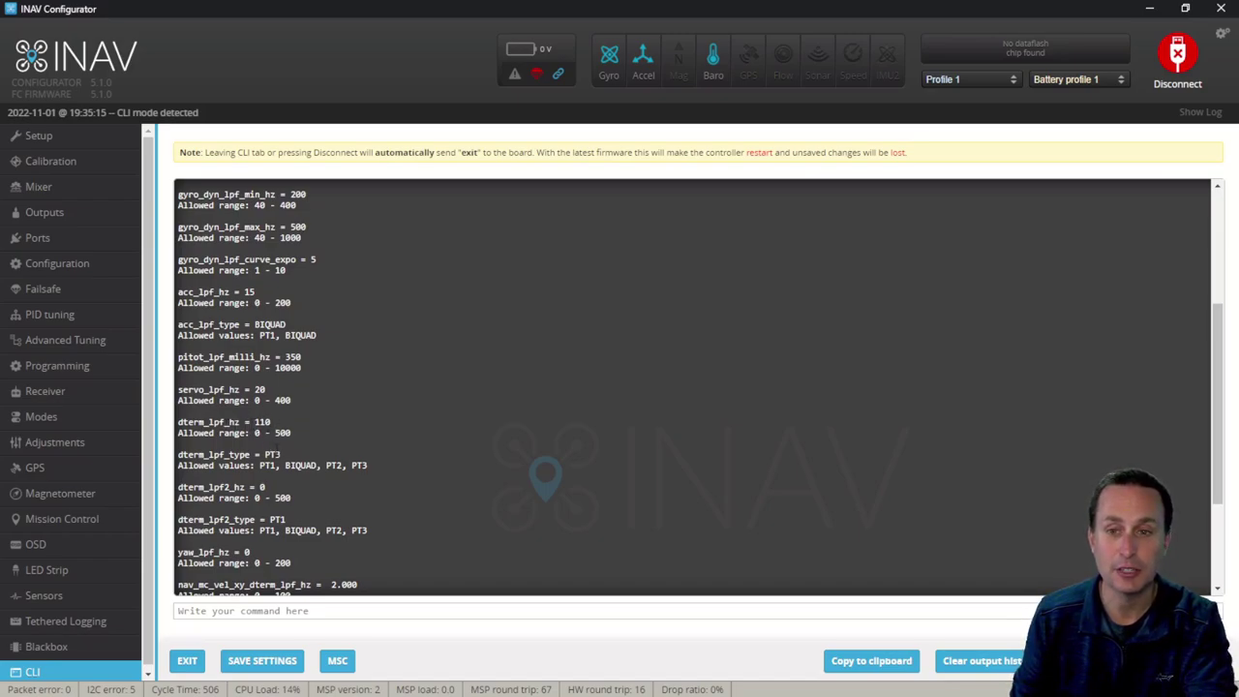
# Review the D-term low-pass filter type, the second D-term cutoff and the Smith predictor low-pass cutoff in the CLI list
pyautogui.doubleClick(272, 454)
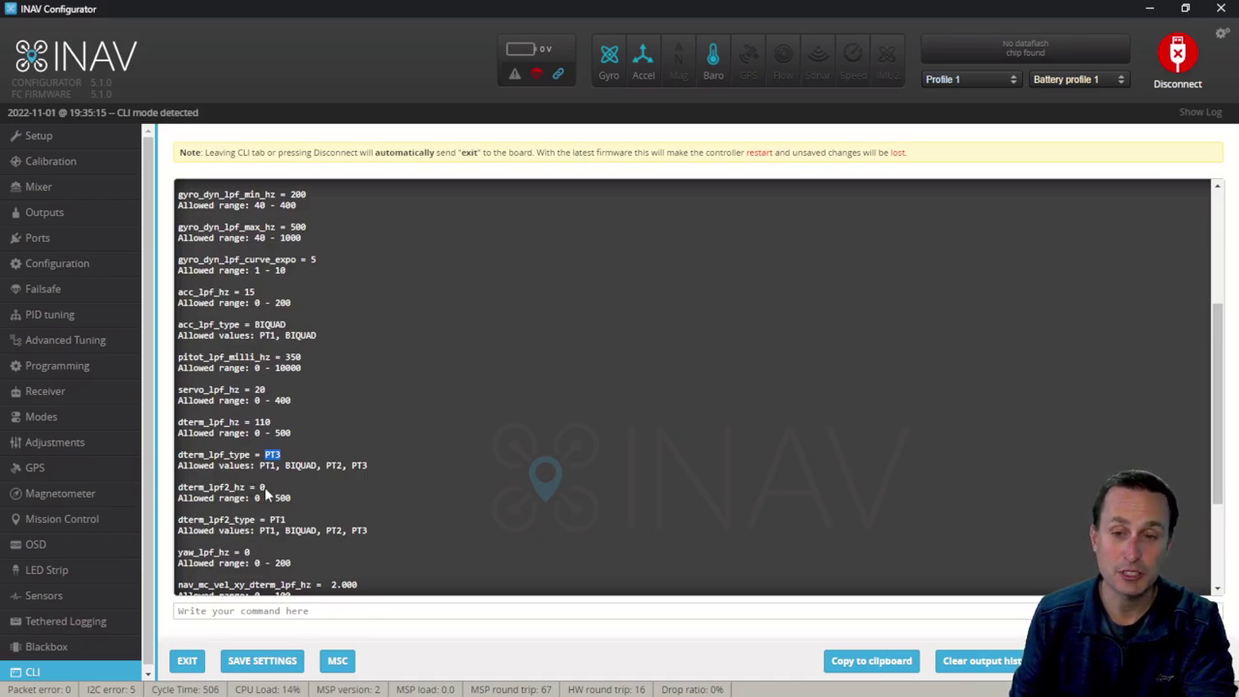
pyautogui.moveTo(269, 489); pyautogui.dragTo(257, 488)
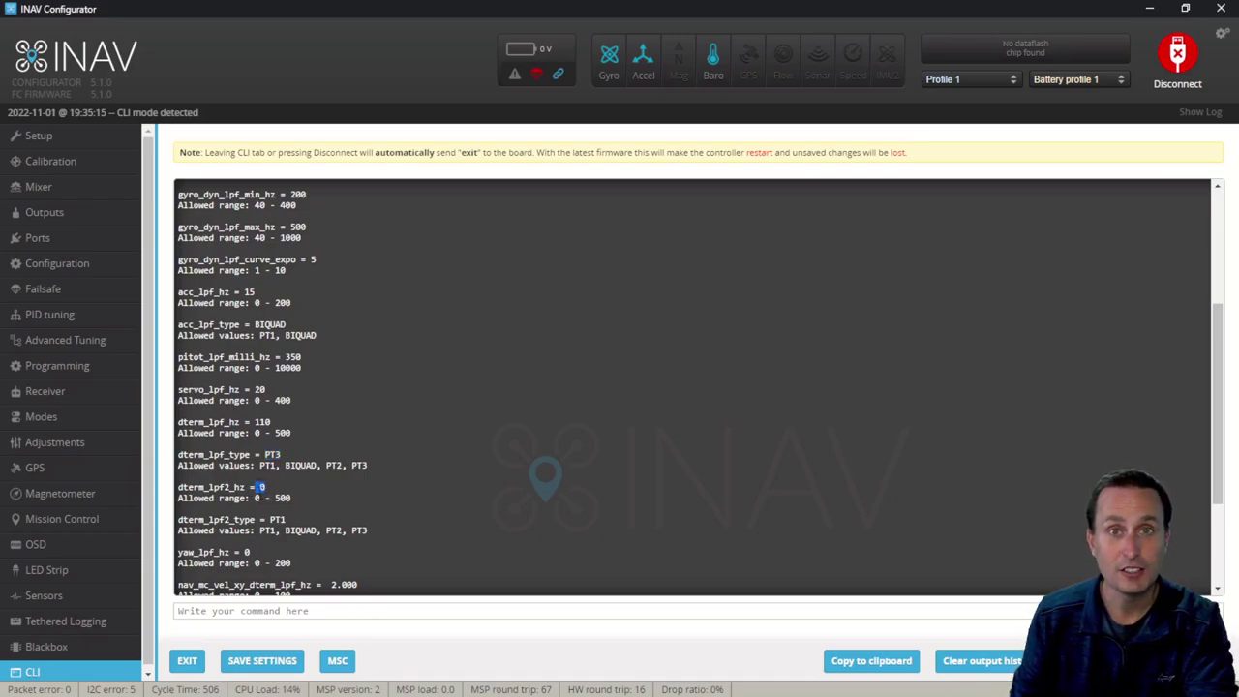
pyautogui.click(267, 496)
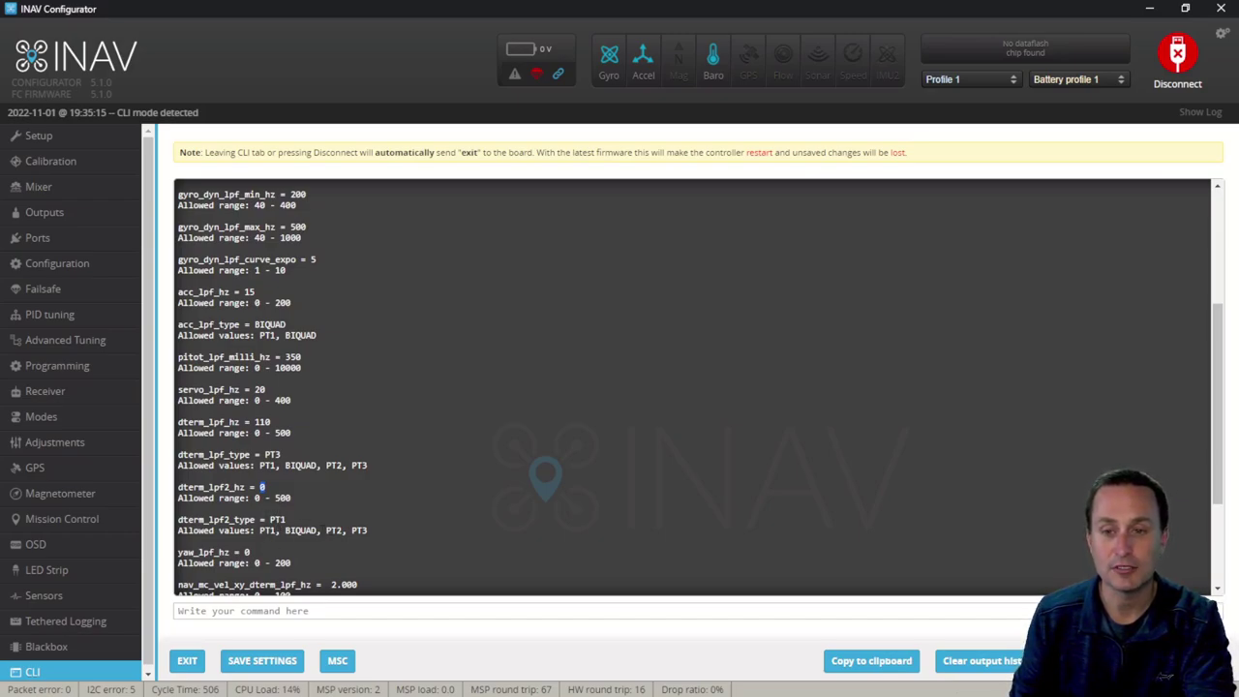
pyautogui.scroll(-3, 298, 538)
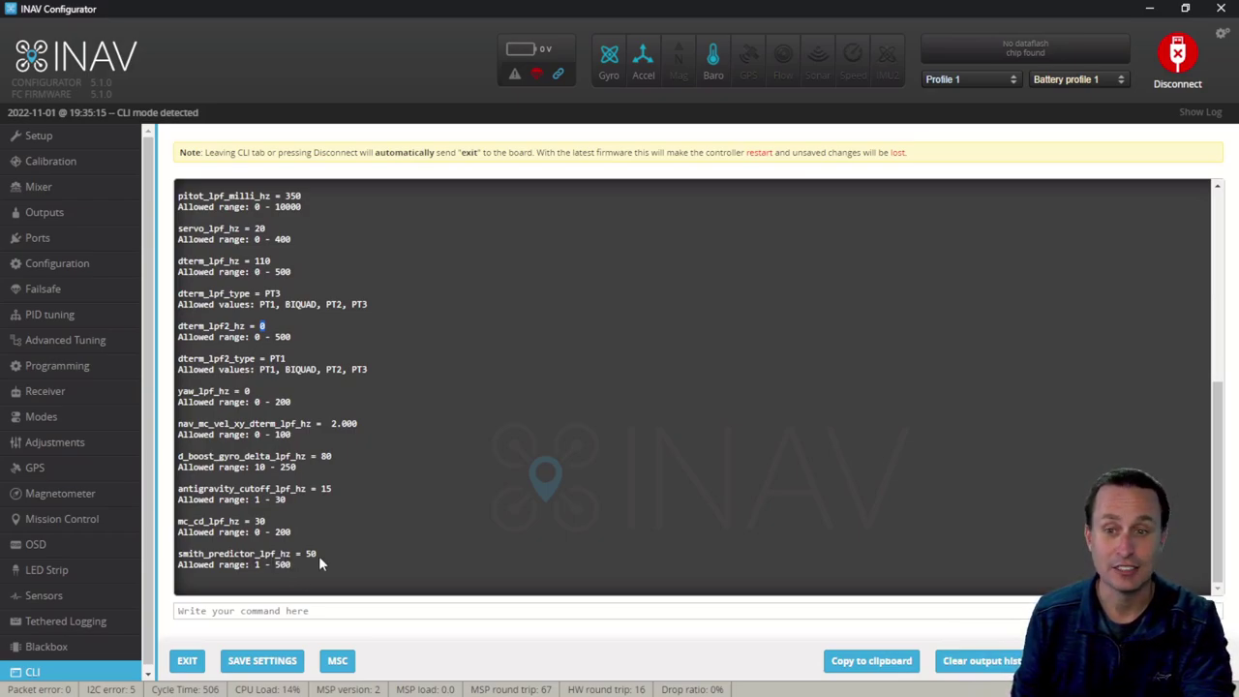
pyautogui.moveTo(317, 554); pyautogui.dragTo(178, 554)
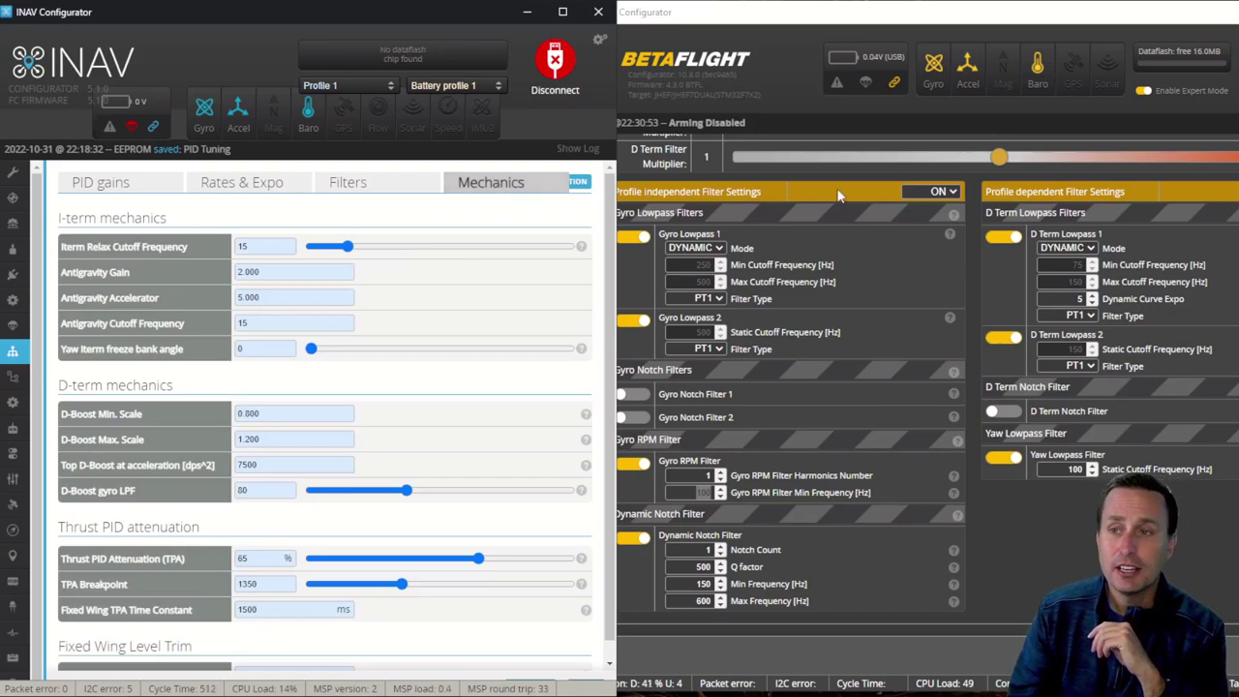
# Switch to Betaflight Configurator and open the PID profile settings to show the PID controller options
pyautogui.click(752, 201)
pyautogui.scroll(5, 717, 206)
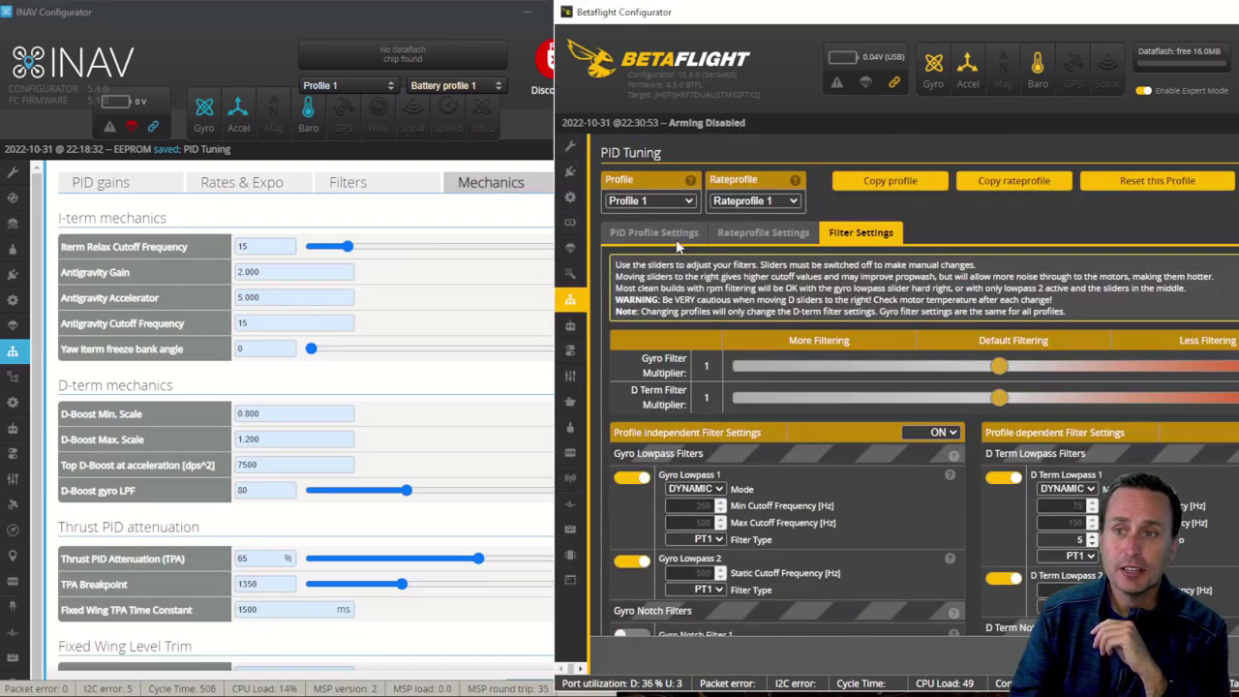
pyautogui.click(678, 242)
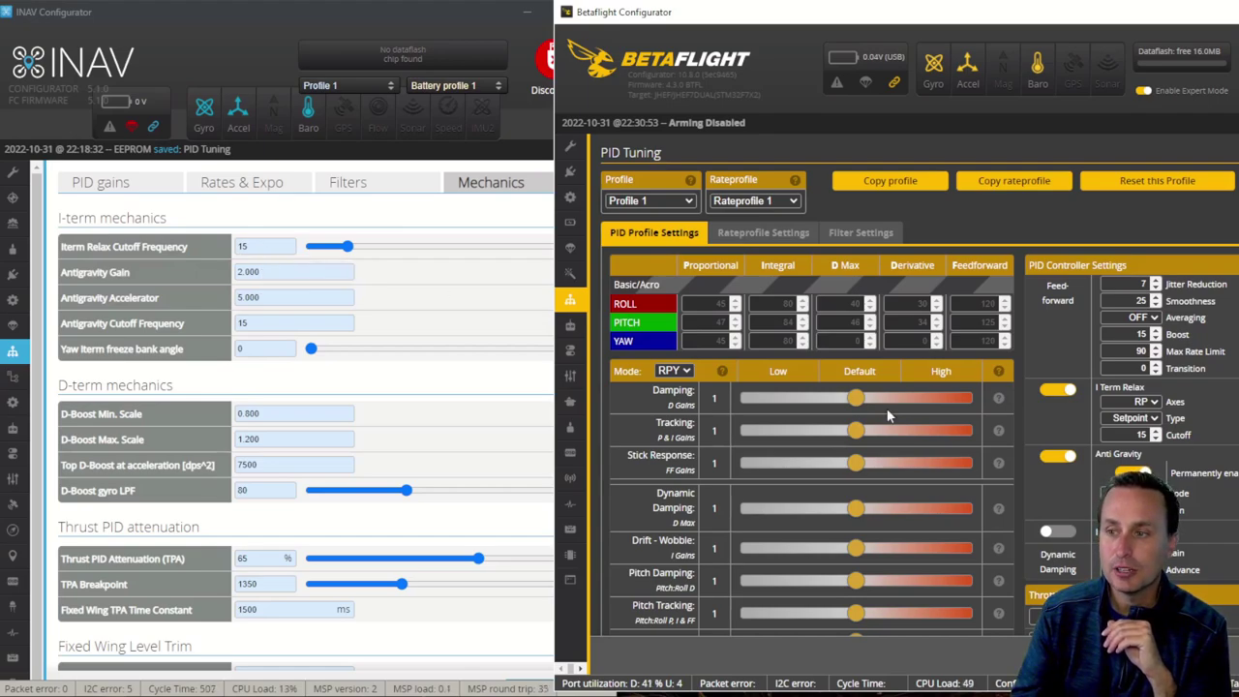
pyautogui.scroll(-2, 968, 406)
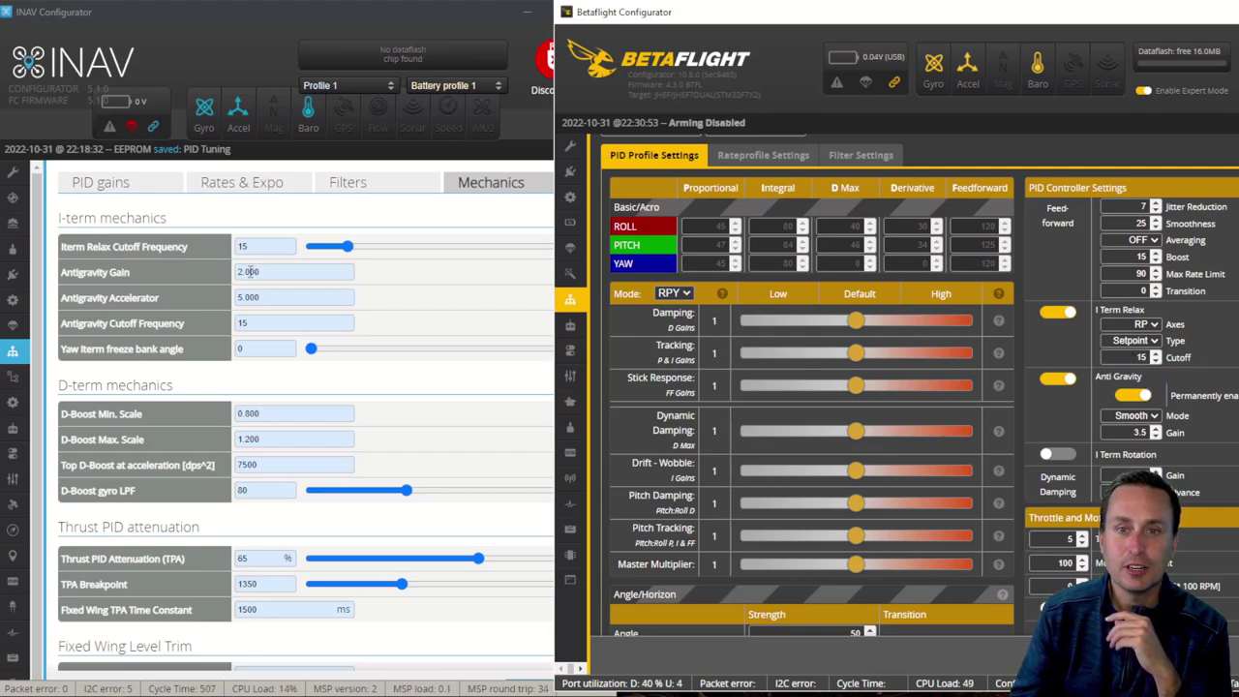
# Compare Betaflight's I Term Relax axes, type and cutoff with INAV's Iterm Relax cutoff frequency, keeping the type on Setpoint
pyautogui.click(1128, 324)
pyautogui.click(1167, 323)
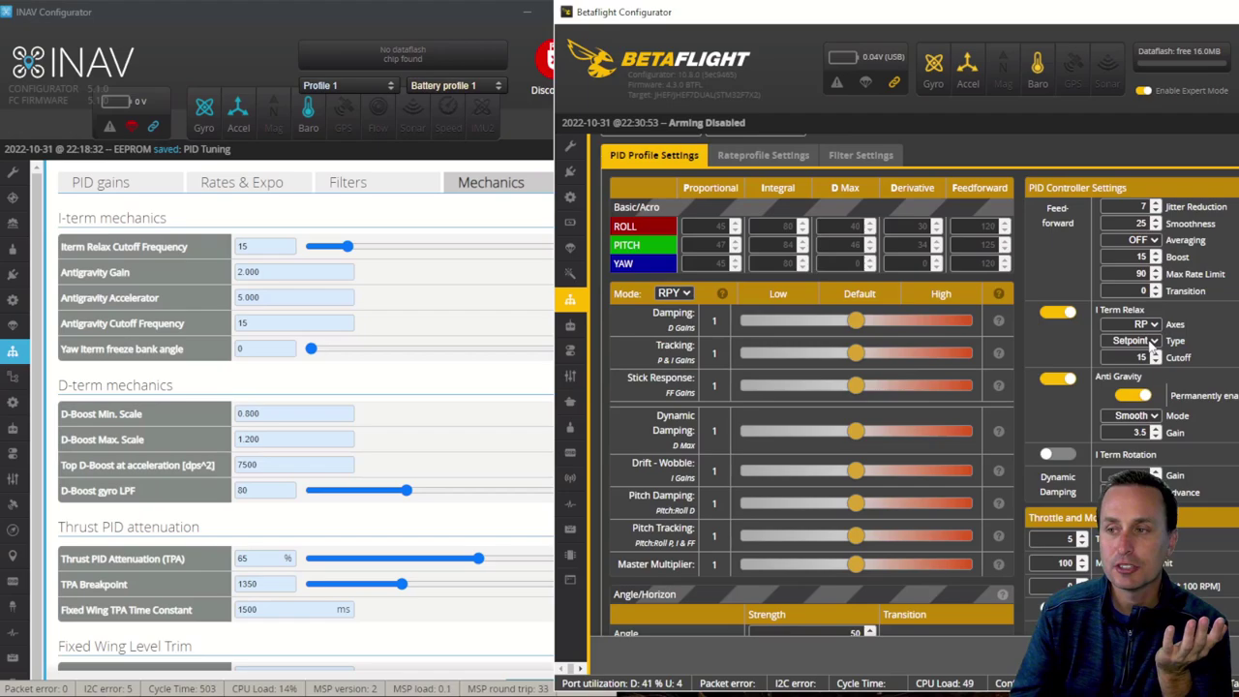
pyautogui.click(1152, 345)
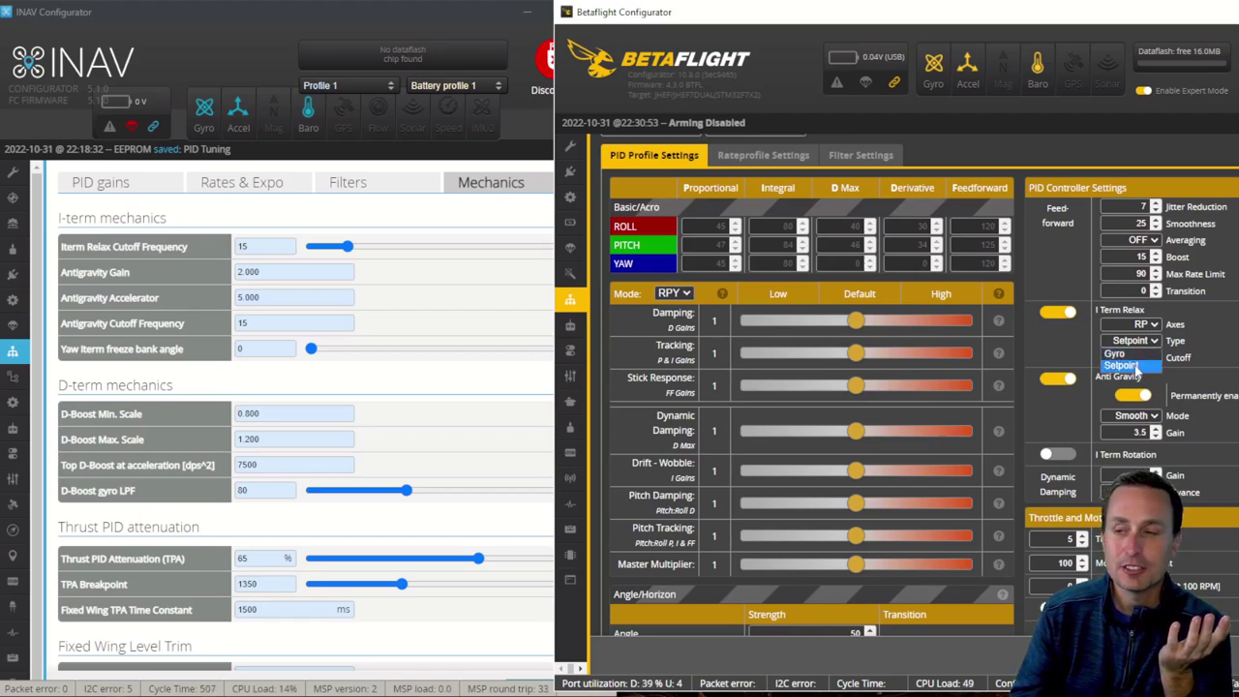
pyautogui.click(1134, 365)
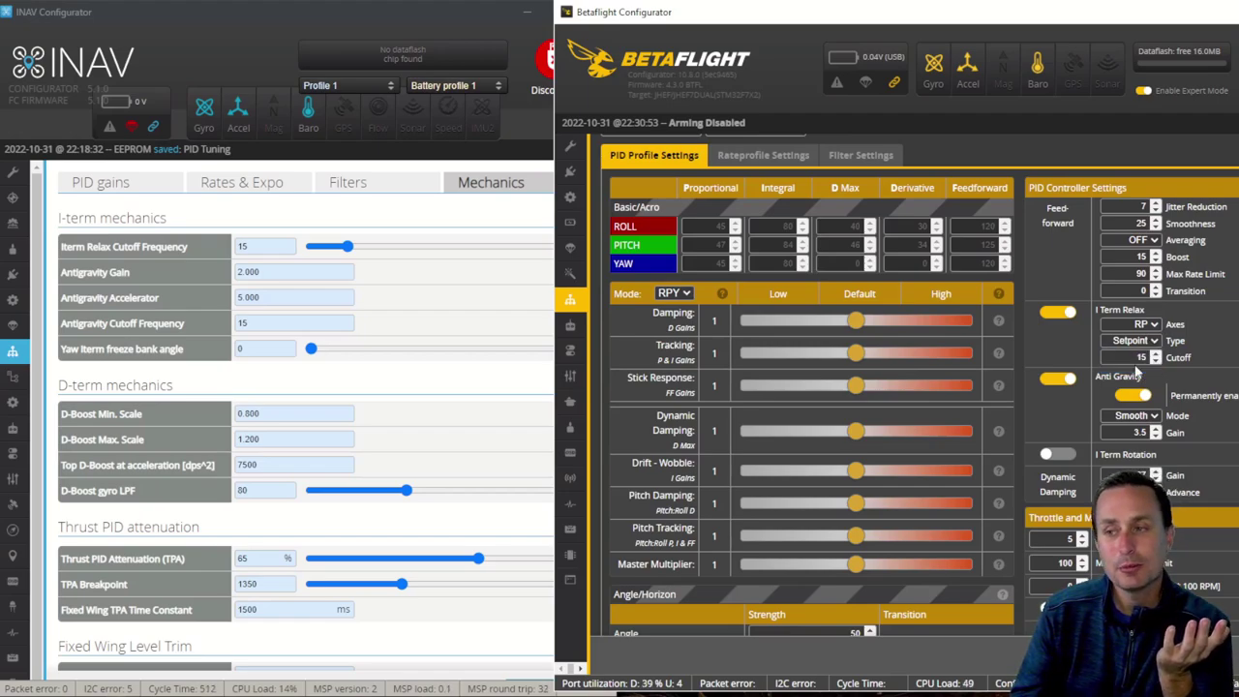
pyautogui.click(348, 248)
pyautogui.moveTo(348, 248); pyautogui.dragTo(322, 254)
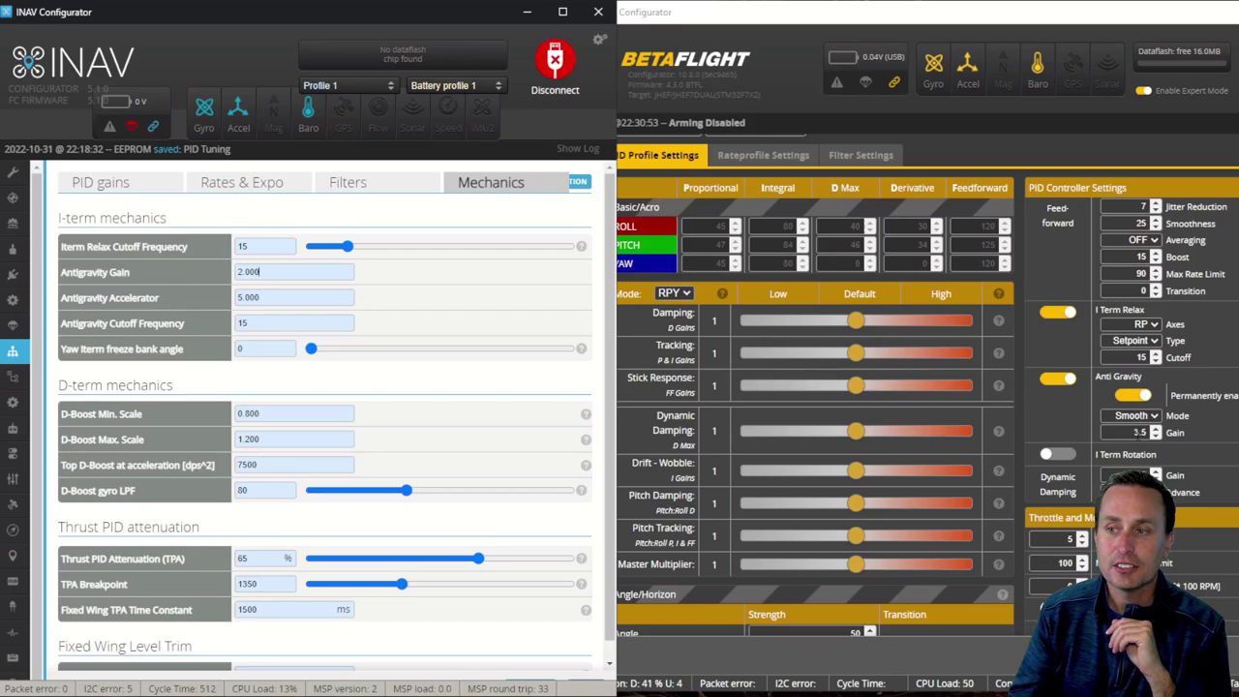
# Compare Betaflight's Anti Gravity gain with INAV's Antigravity Gain
pyautogui.doubleClick(1141, 432)
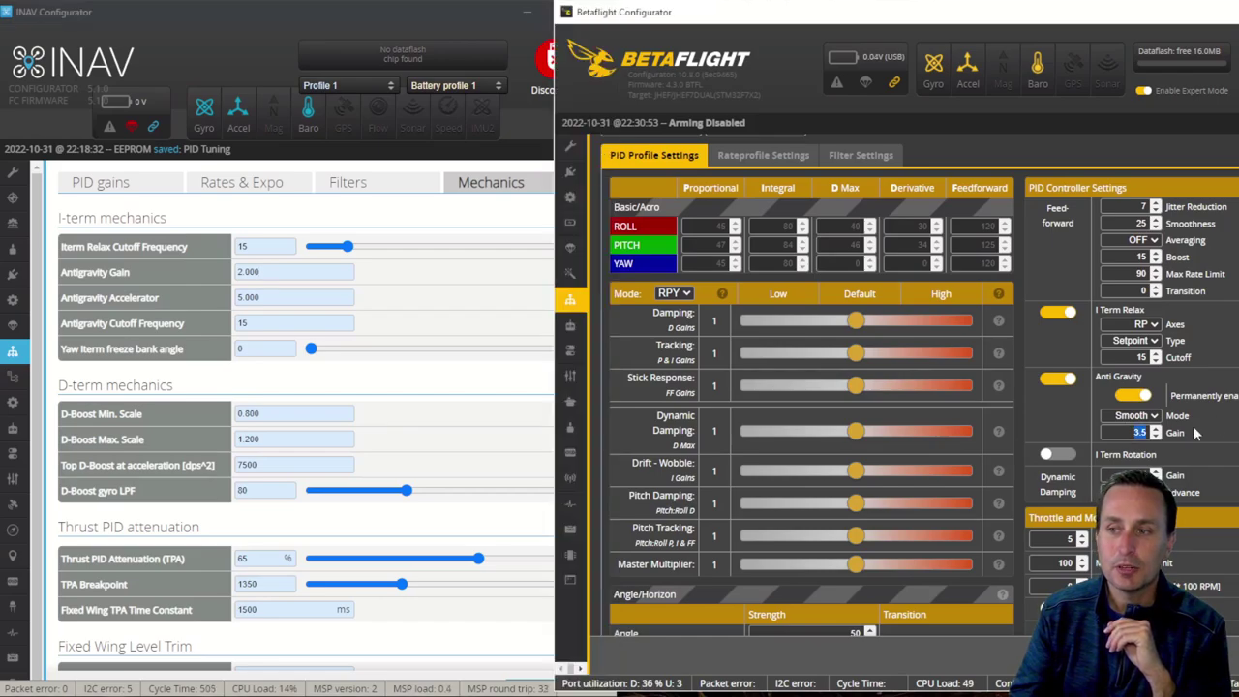
pyautogui.click(516, 381)
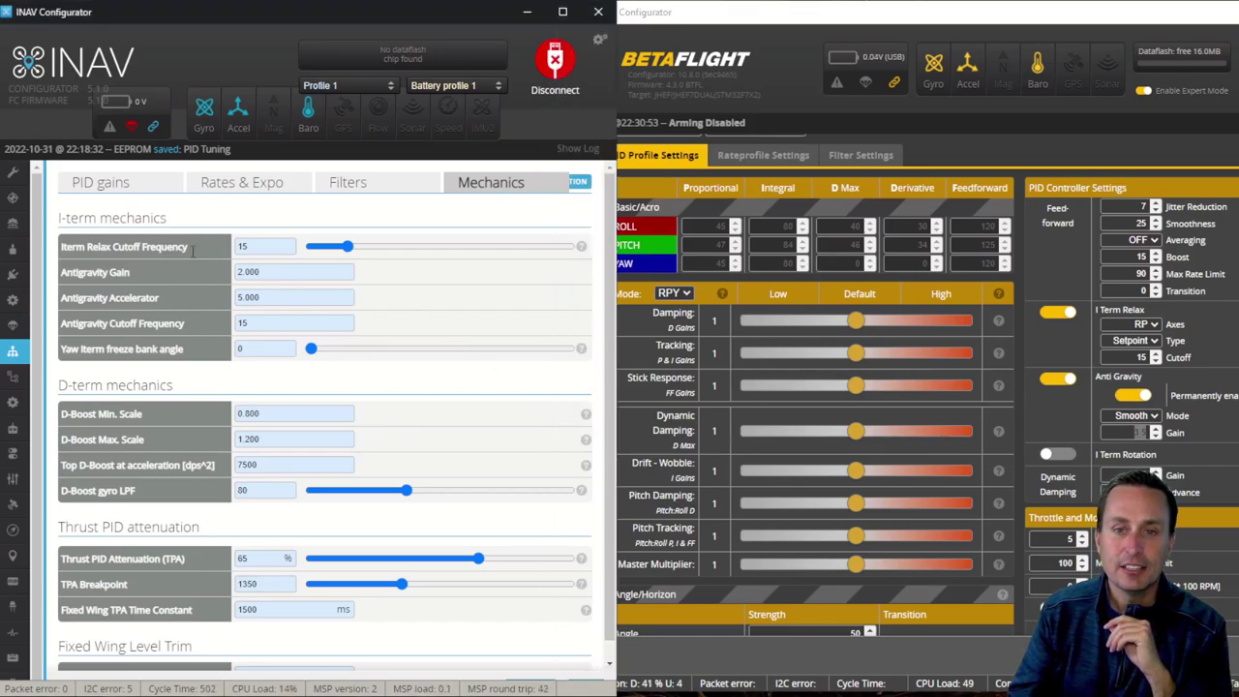
pyautogui.doubleClick(252, 272)
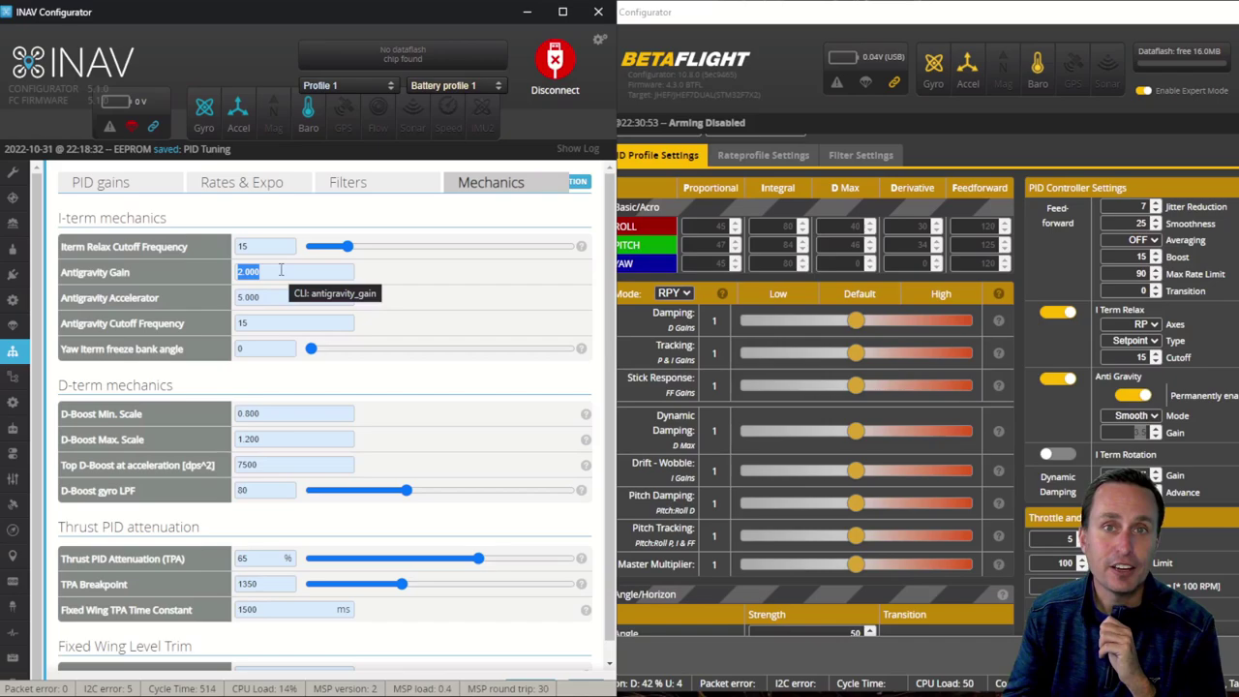
pyautogui.click(281, 270)
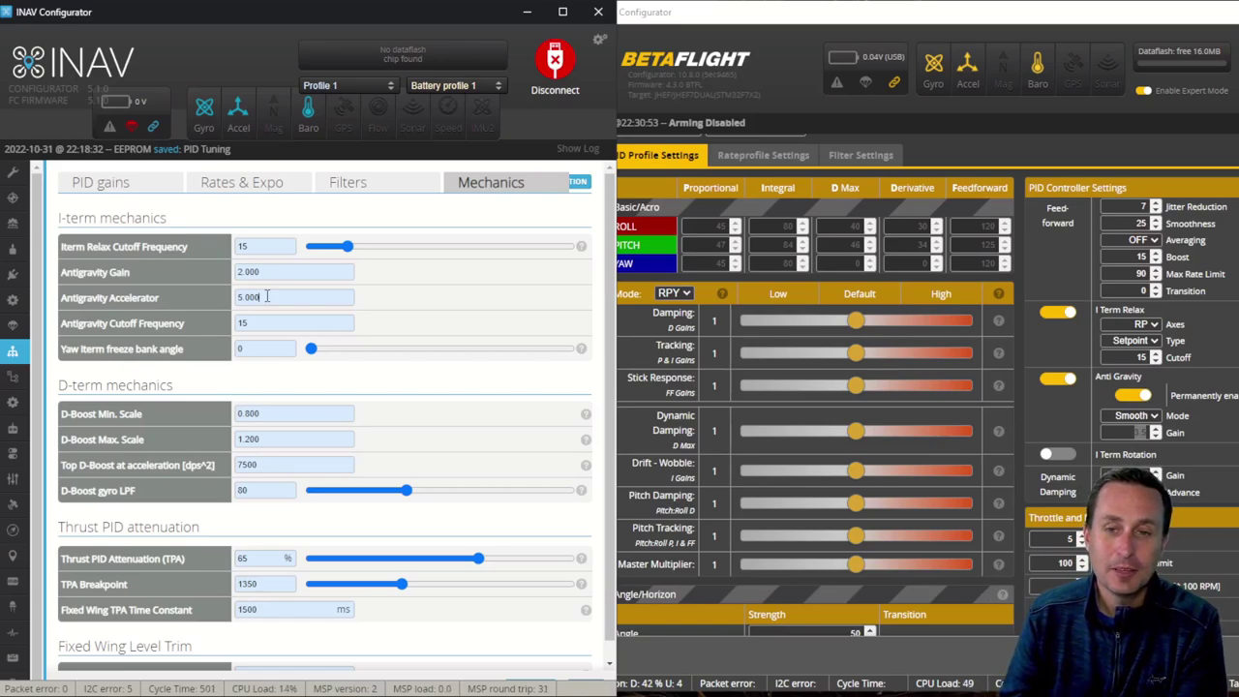
# Examine INAV's antigravity accelerator, antigravity cutoff frequency and yaw I-term freeze bank angle against Betaflight's Anti Gravity options
pyautogui.click(267, 325)
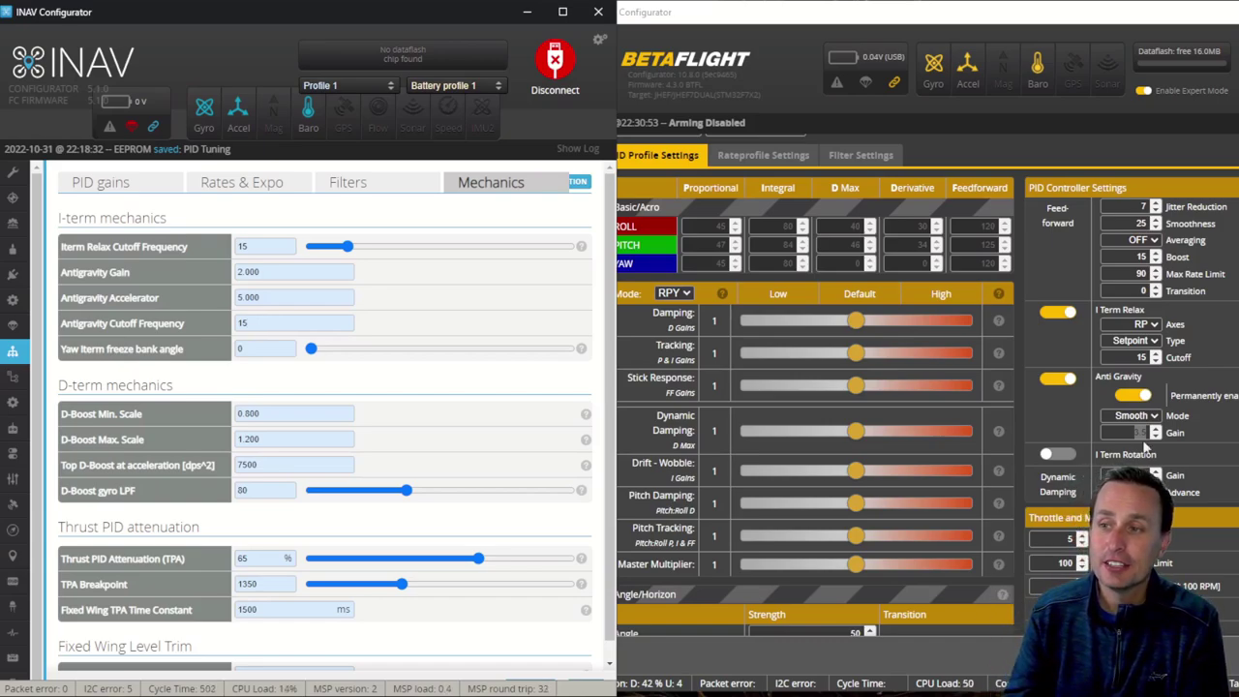
pyautogui.click(1078, 421)
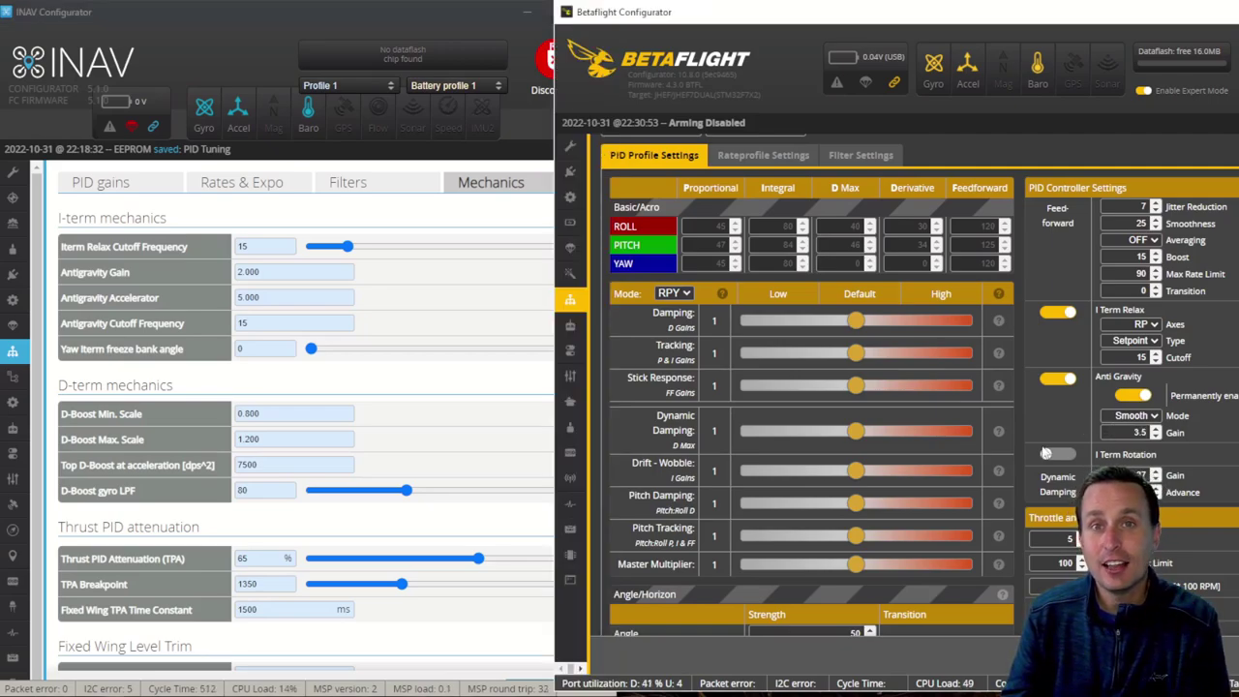
pyautogui.click(261, 296)
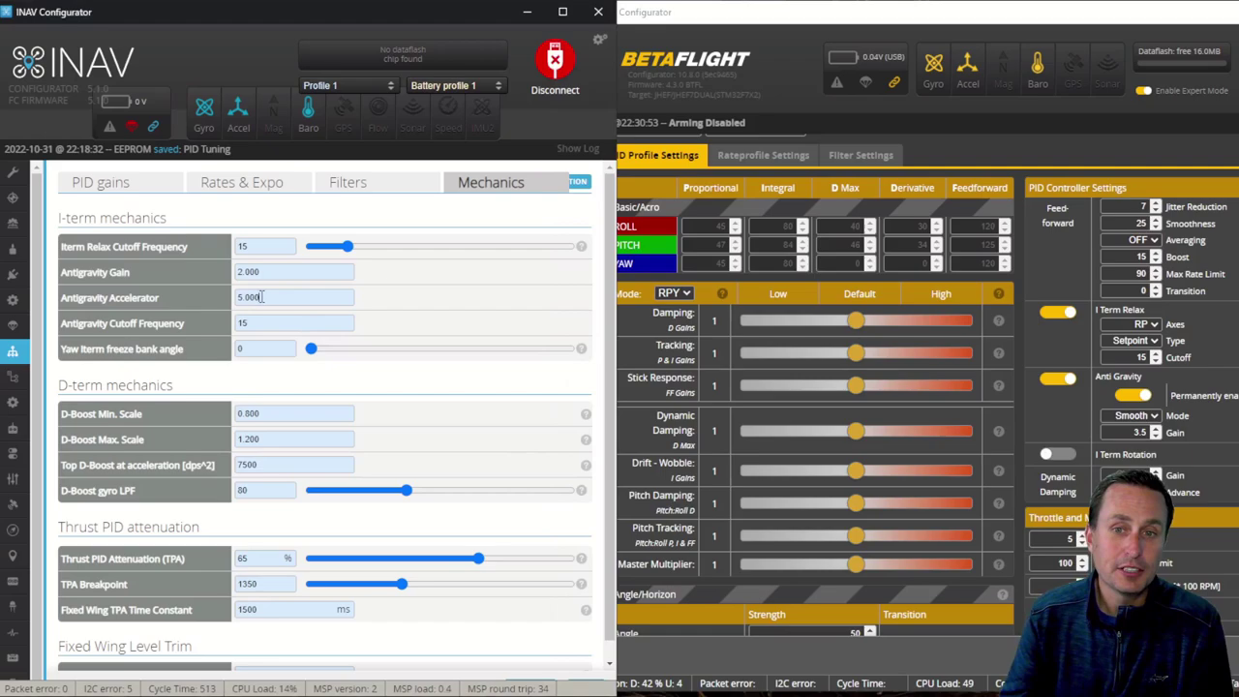
pyautogui.click(255, 323)
pyautogui.doubleClick(255, 323)
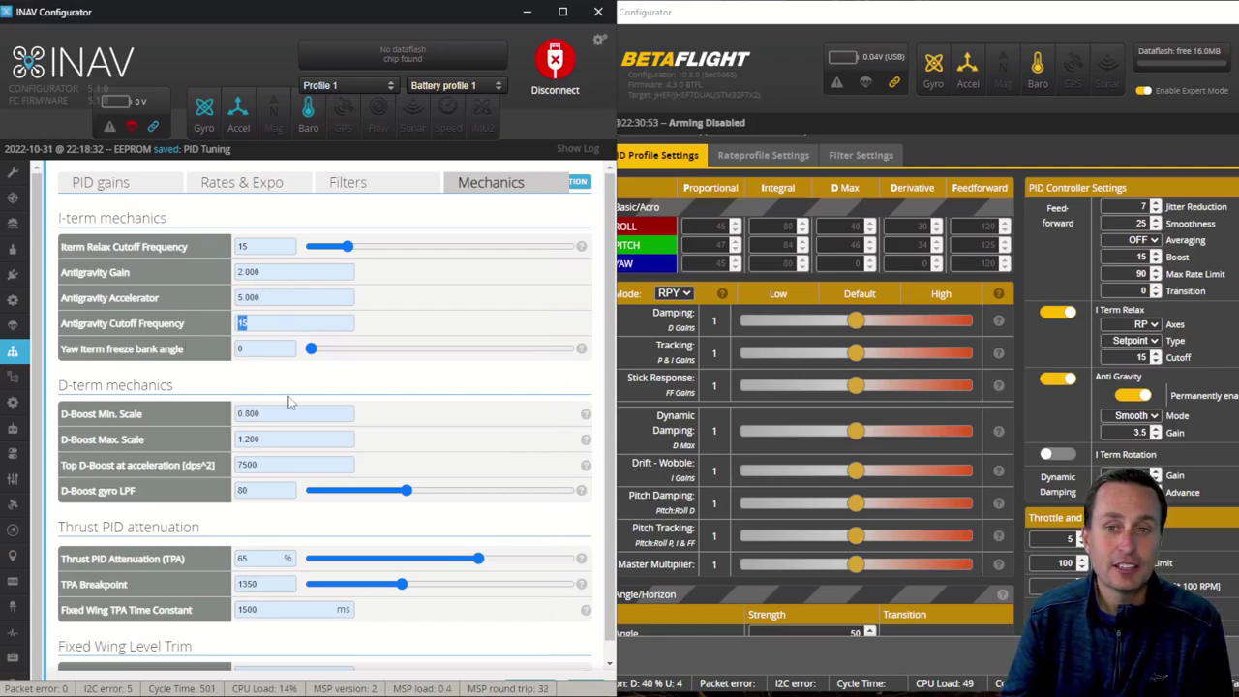
pyautogui.click(253, 327)
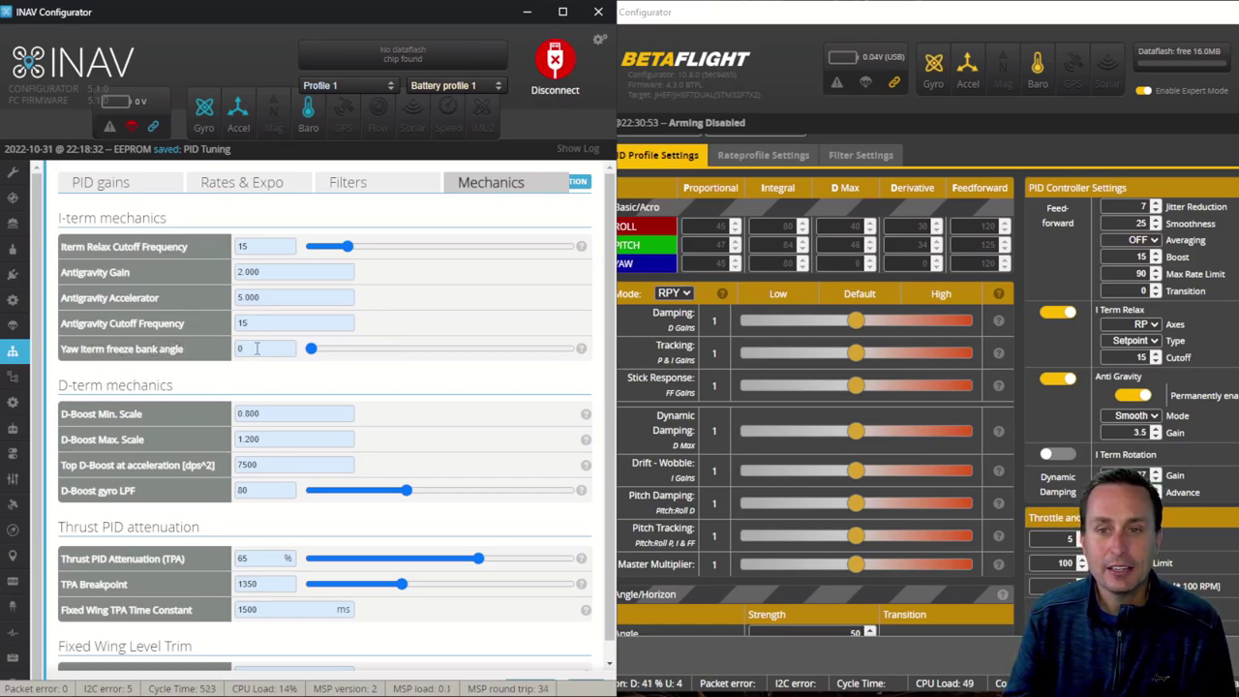
pyautogui.moveTo(257, 351); pyautogui.dragTo(197, 363)
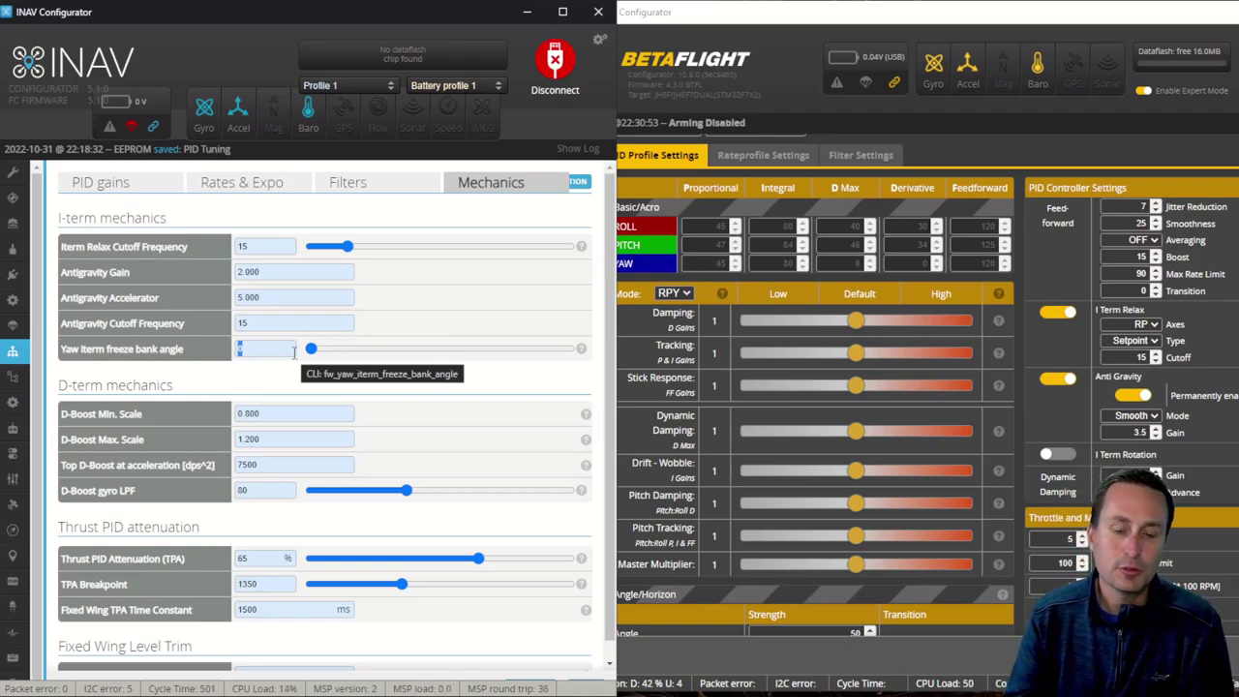
# Examine INAV's D-Boost minimum and maximum scale values under the D-term mechanics
pyautogui.click(286, 435)
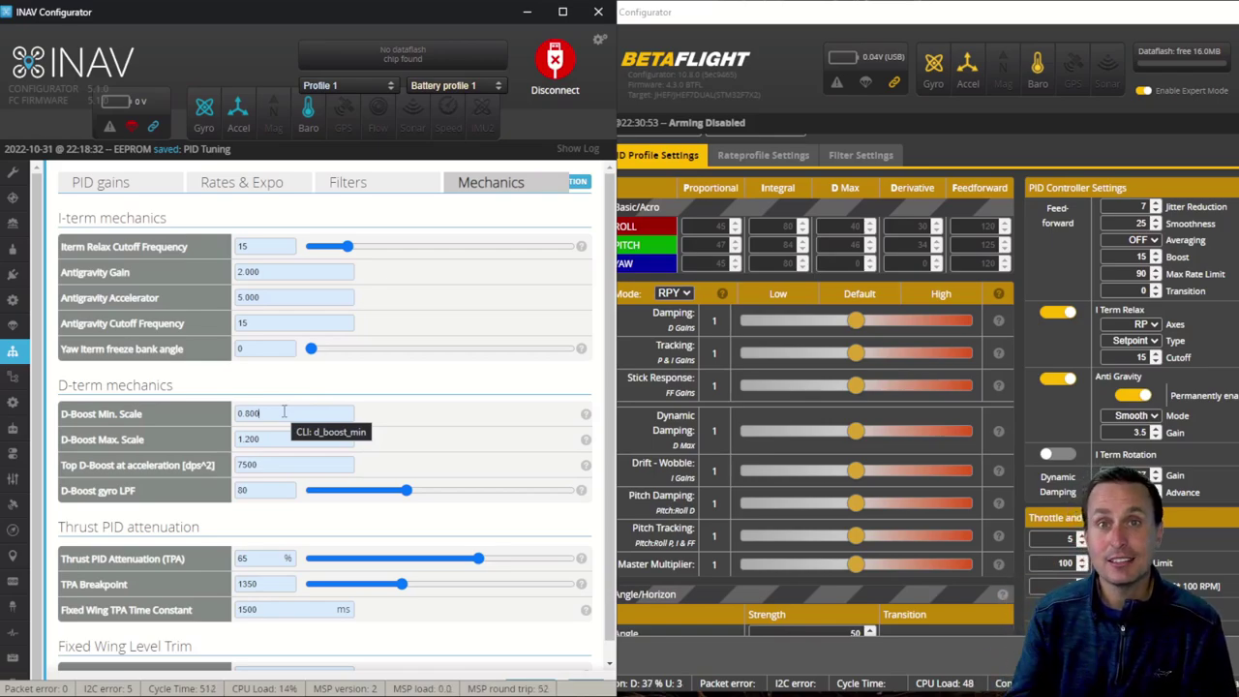
pyautogui.moveTo(269, 413); pyautogui.dragTo(221, 418)
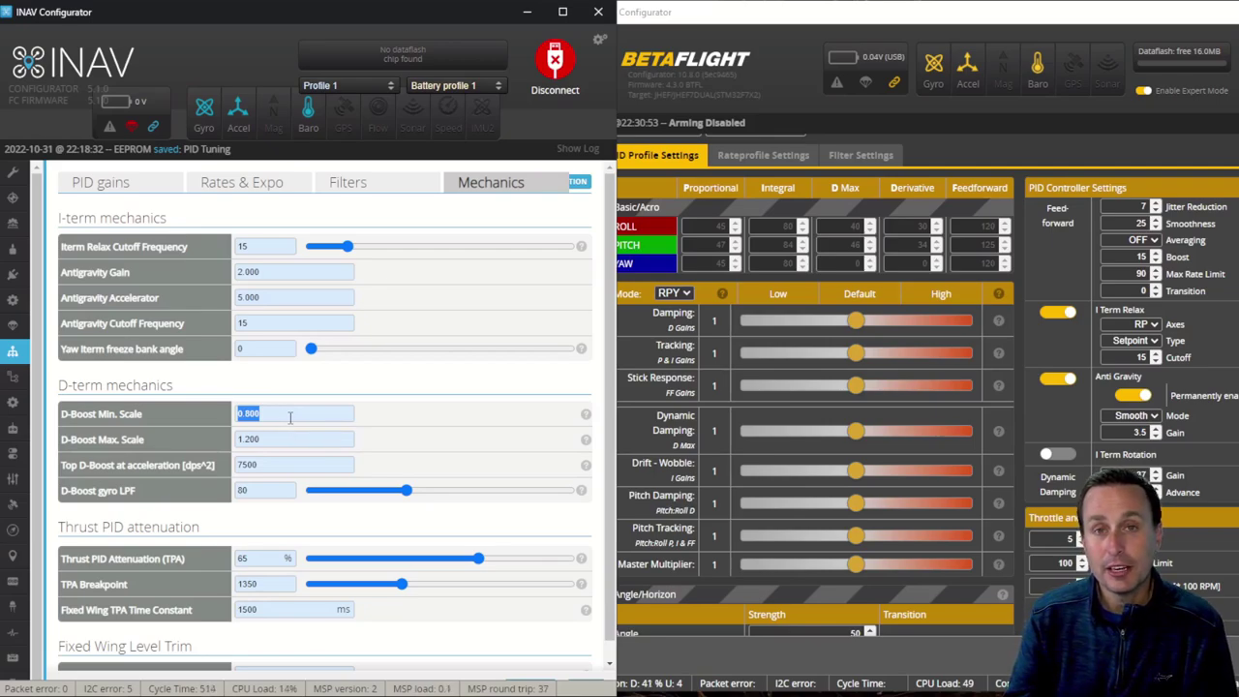
pyautogui.click(283, 438)
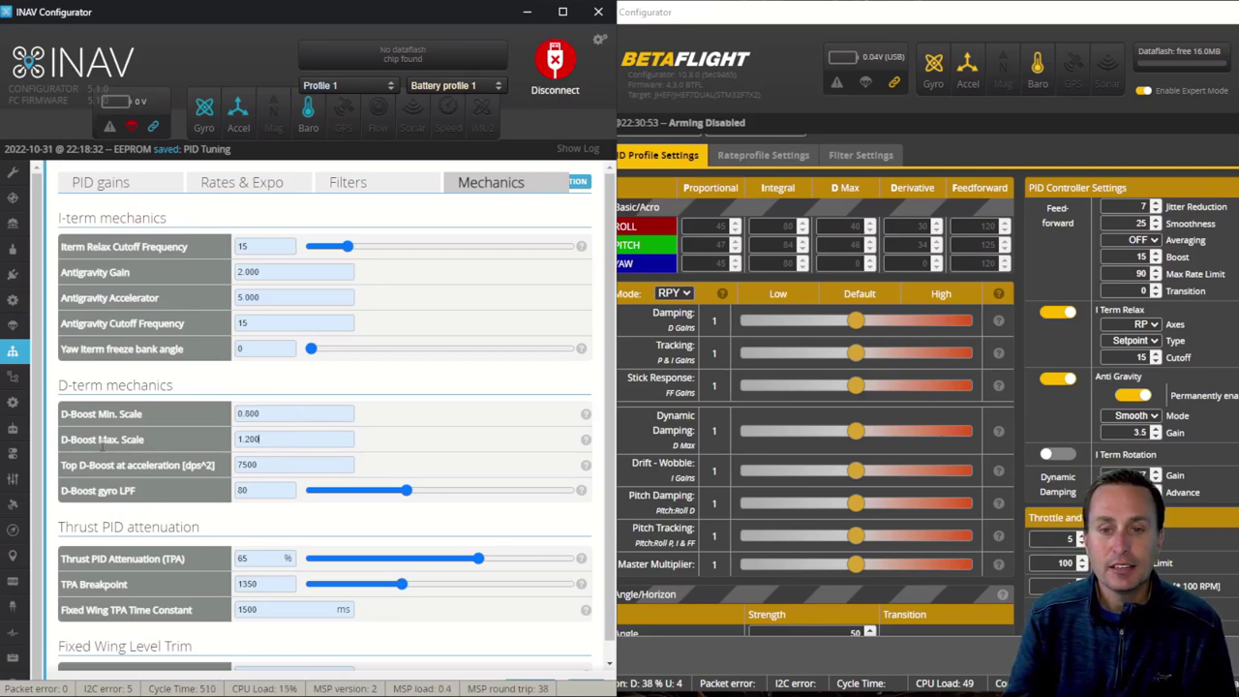
pyautogui.moveTo(261, 439); pyautogui.dragTo(221, 445)
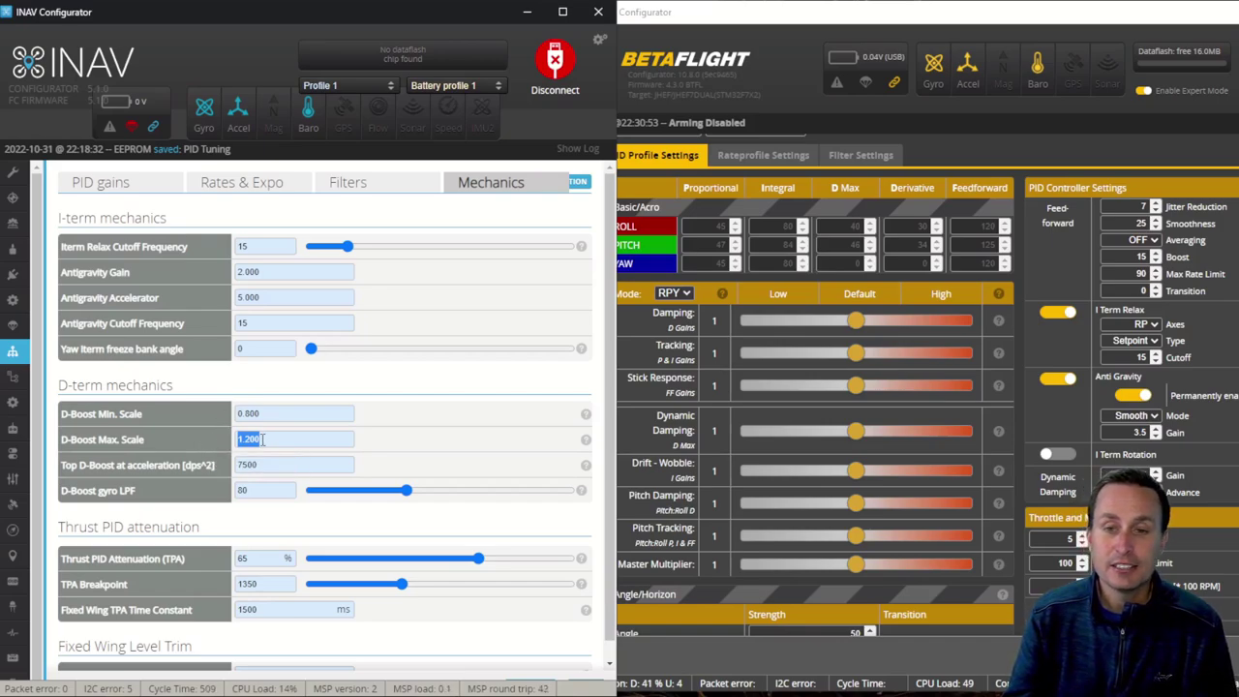
pyautogui.click(259, 439)
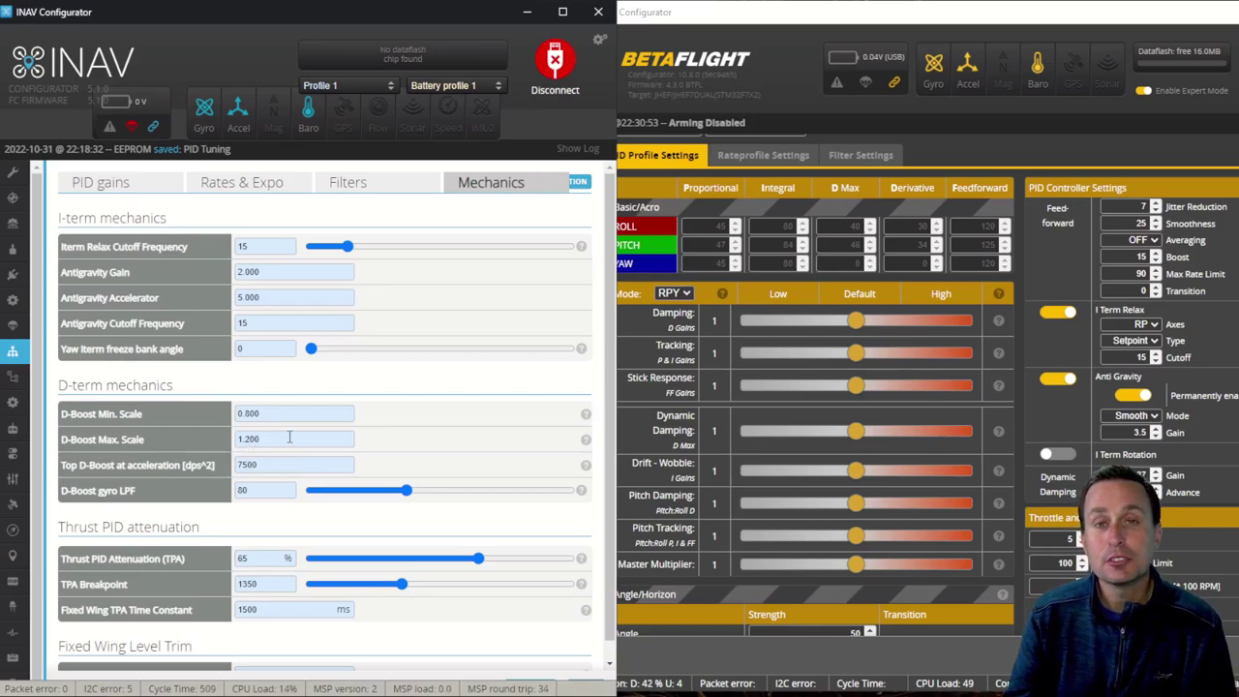
# Examine INAV's D-Boost Max. Scale and Top D-Boost at acceleration settings under the D-term mechanics
pyautogui.moveTo(289, 438); pyautogui.dragTo(224, 450)
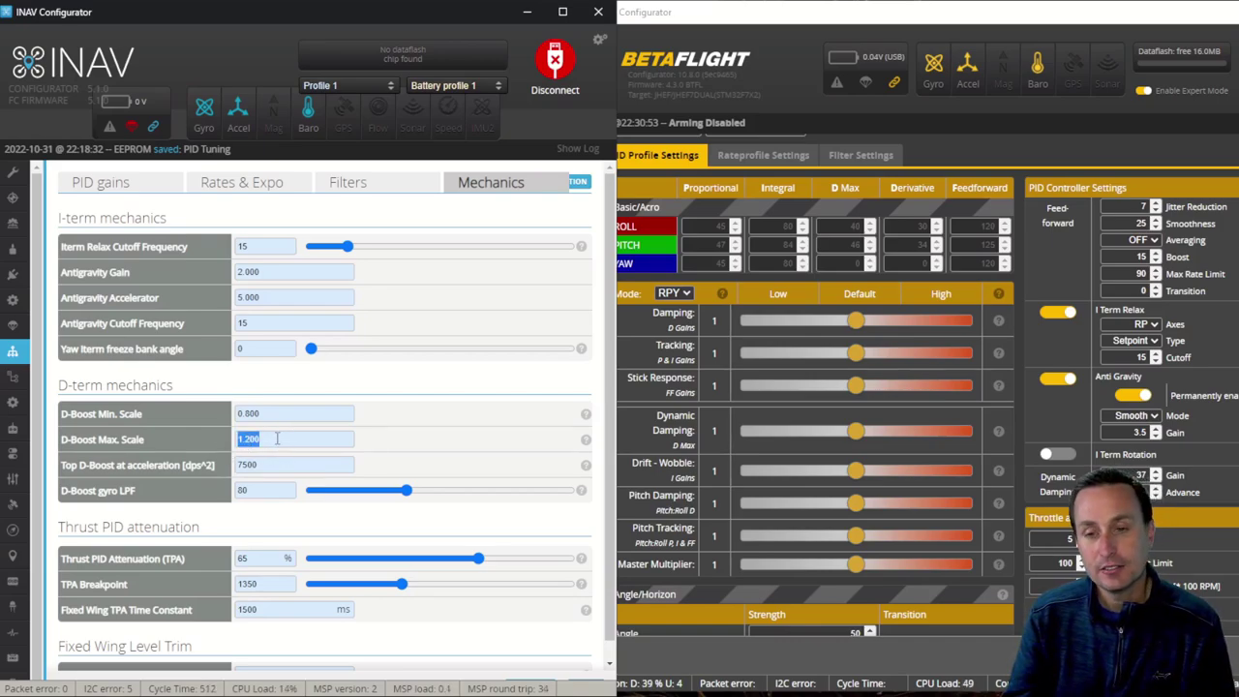
pyautogui.click(275, 440)
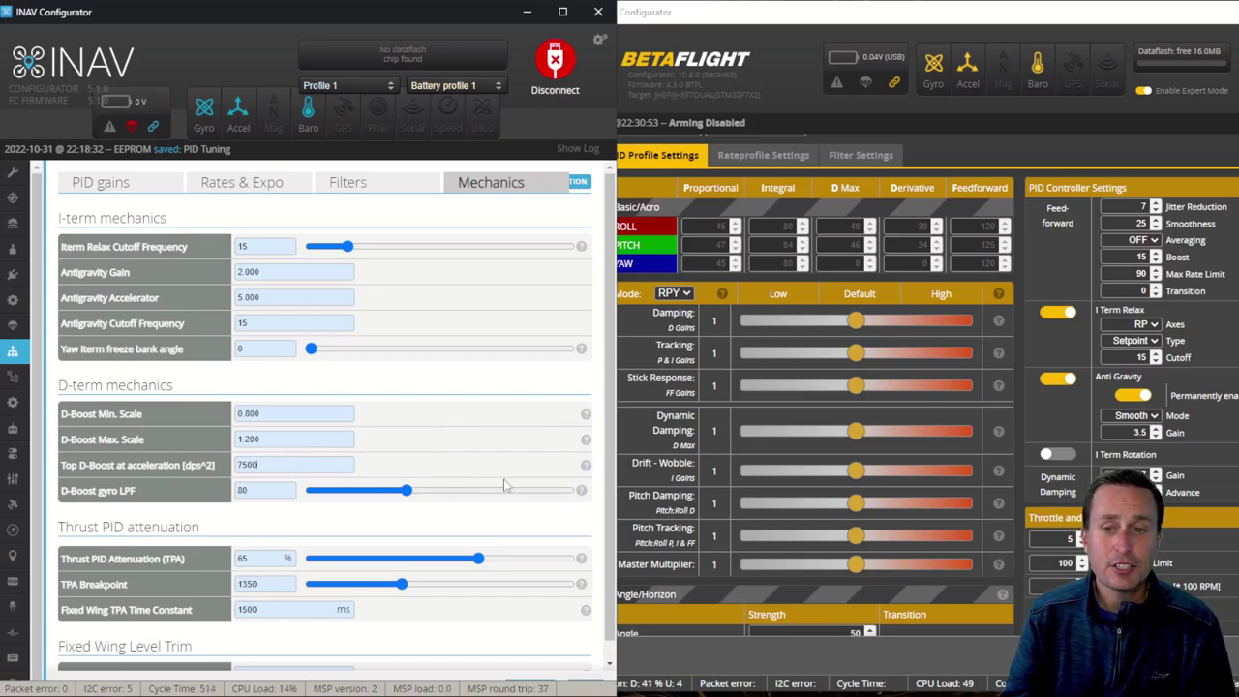
pyautogui.moveTo(584, 468)
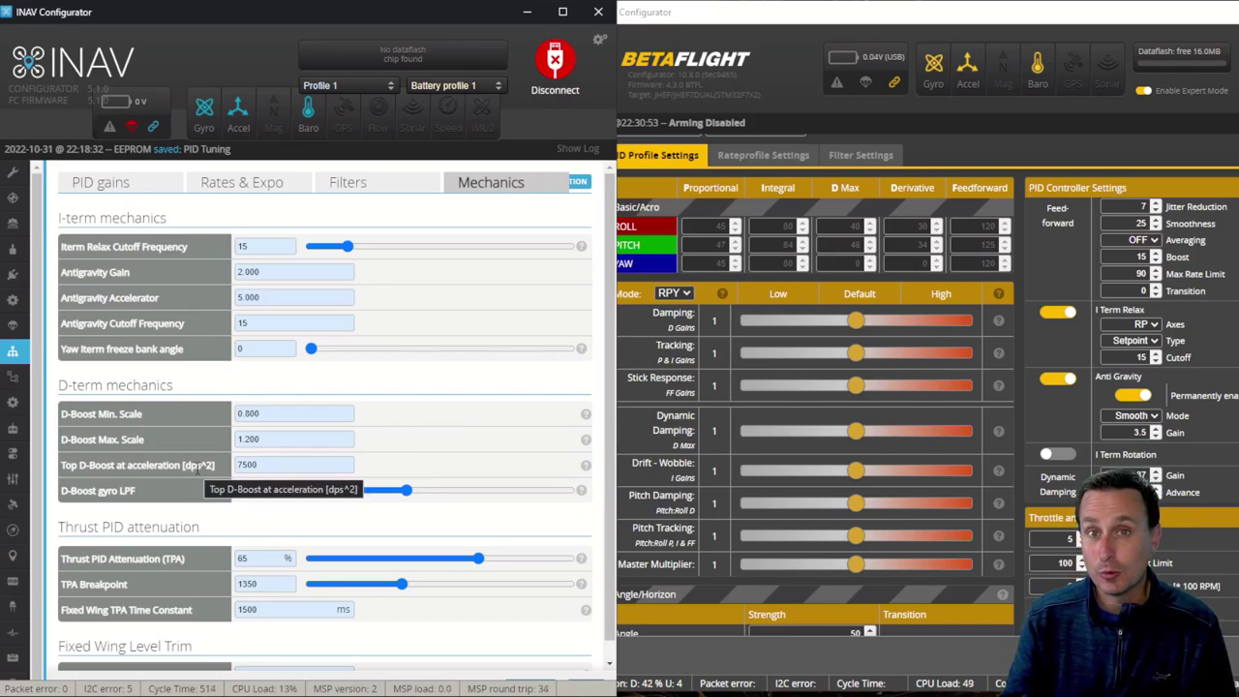
pyautogui.doubleClick(281, 466)
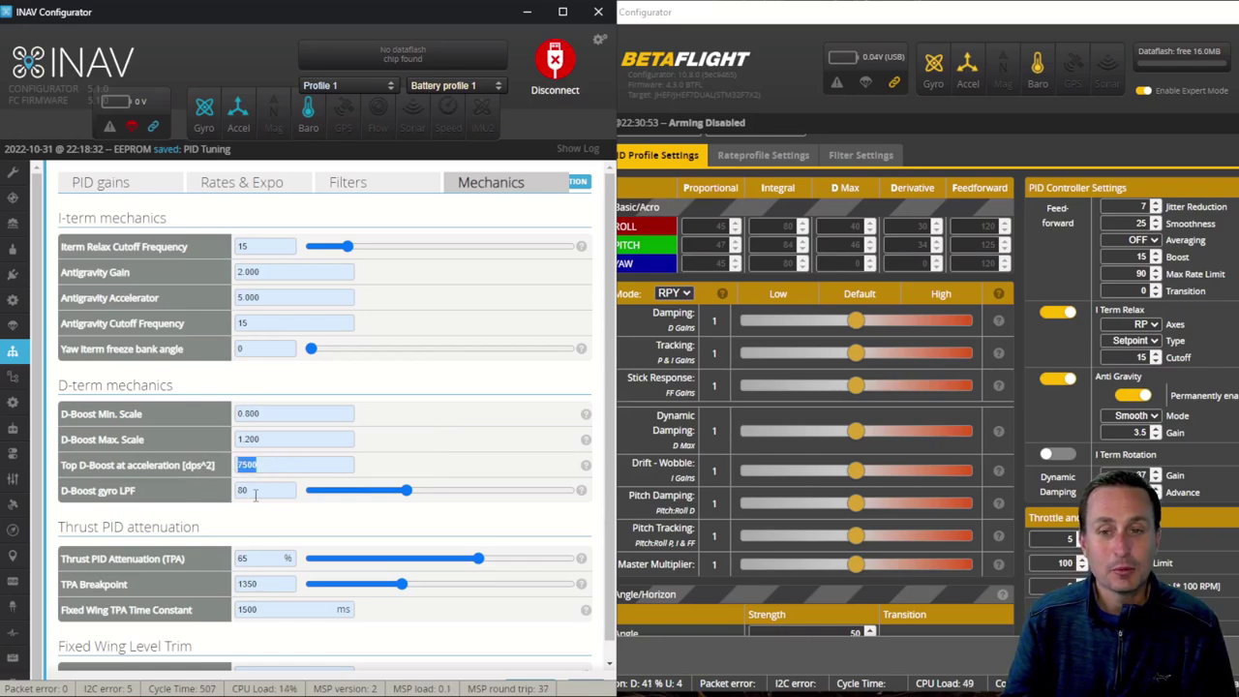
pyautogui.moveTo(586, 467)
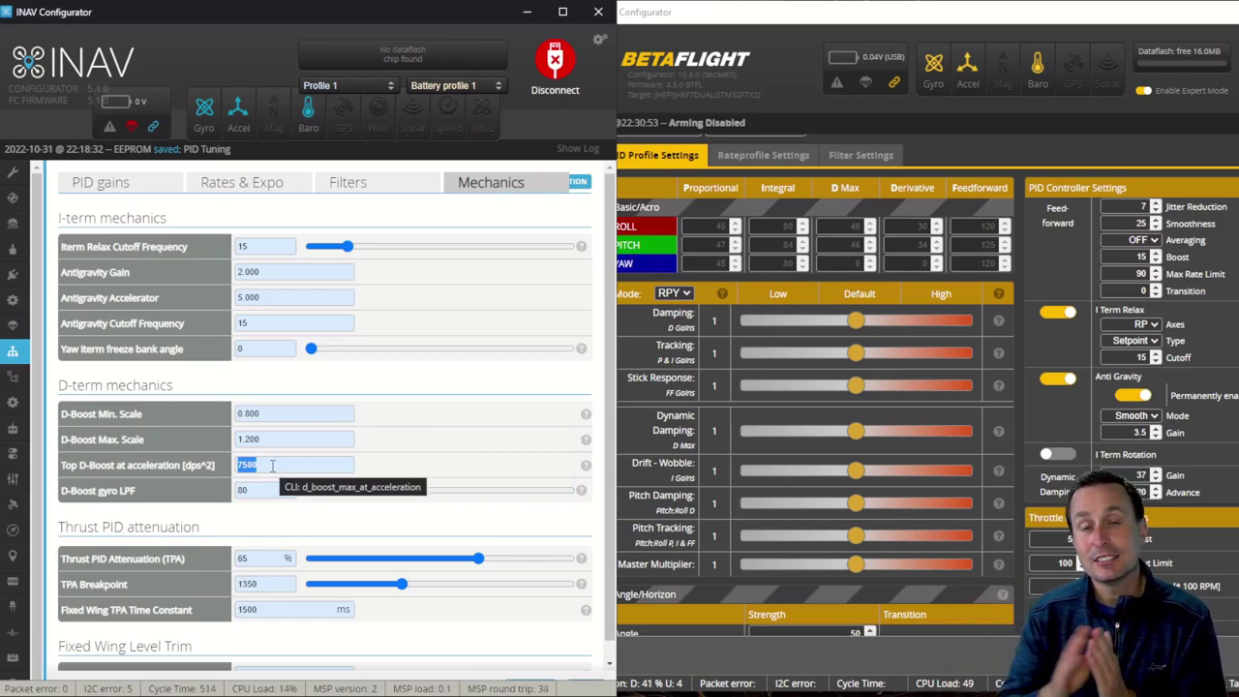
# Lower INAV's D-Boost gyro LPF to 46 to try a slower cutoff, and raise it to 114
pyautogui.click(249, 490)
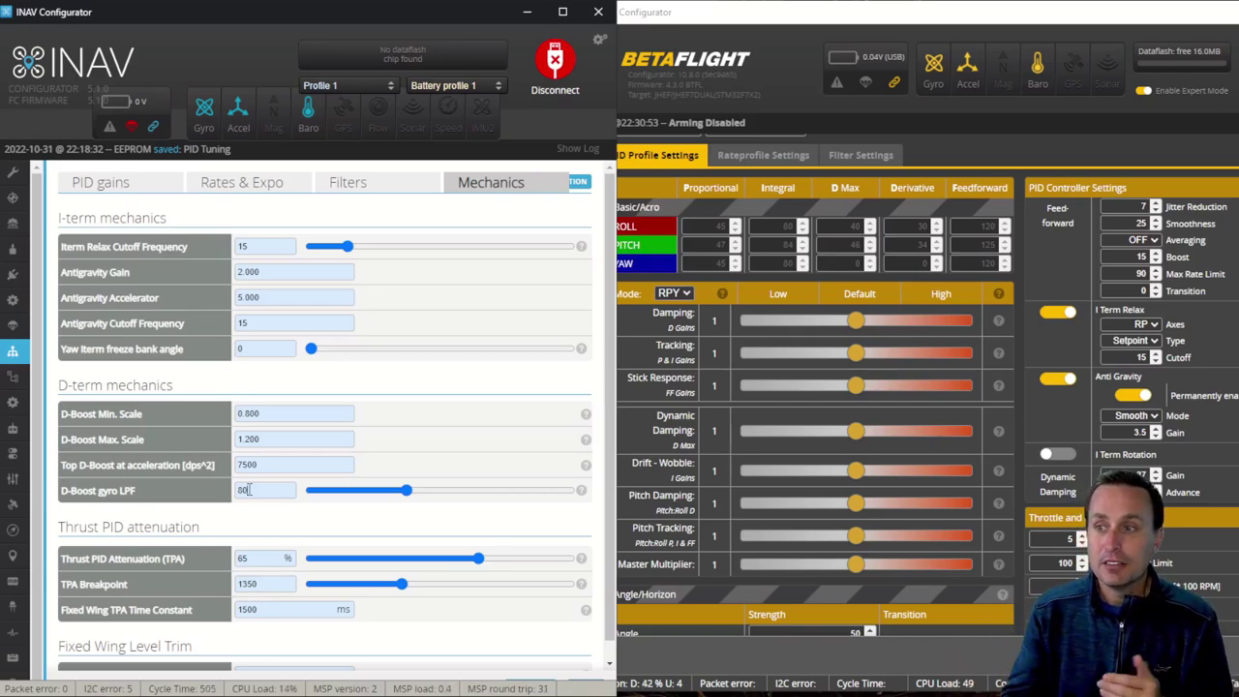
pyautogui.hotkey('alt', 'Tab')
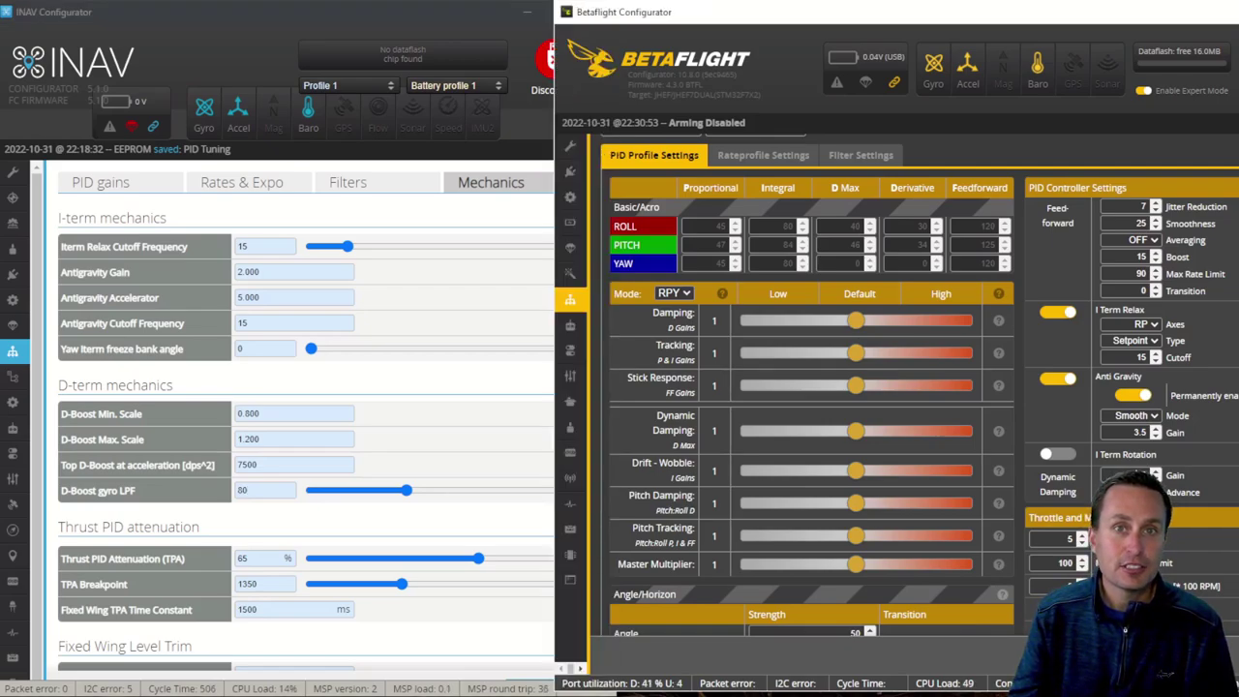
pyautogui.click(309, 211)
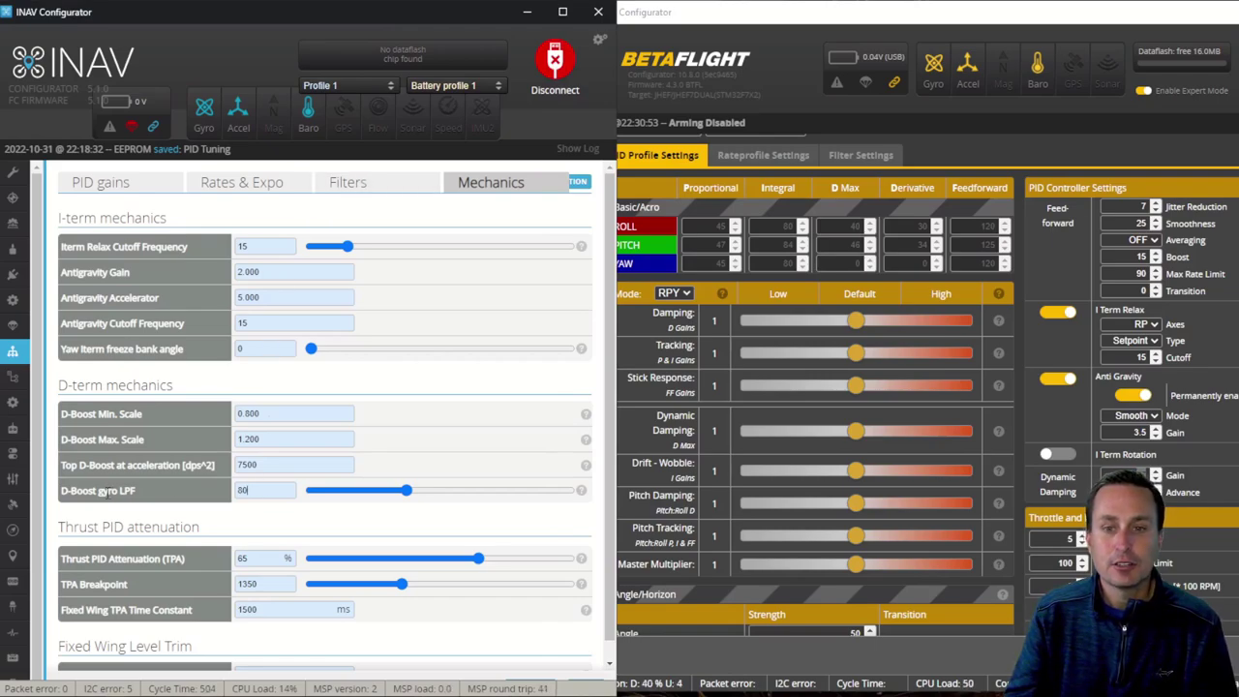
pyautogui.click(116, 492)
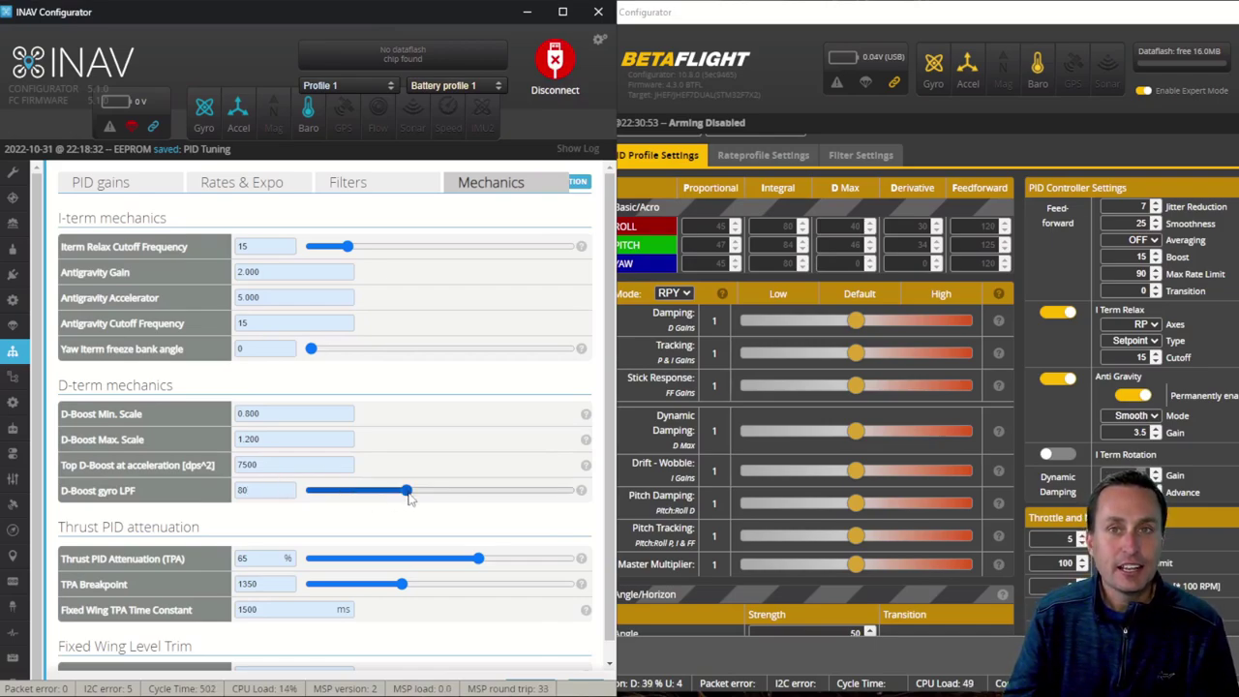
pyautogui.moveTo(409, 496); pyautogui.dragTo(362, 505)
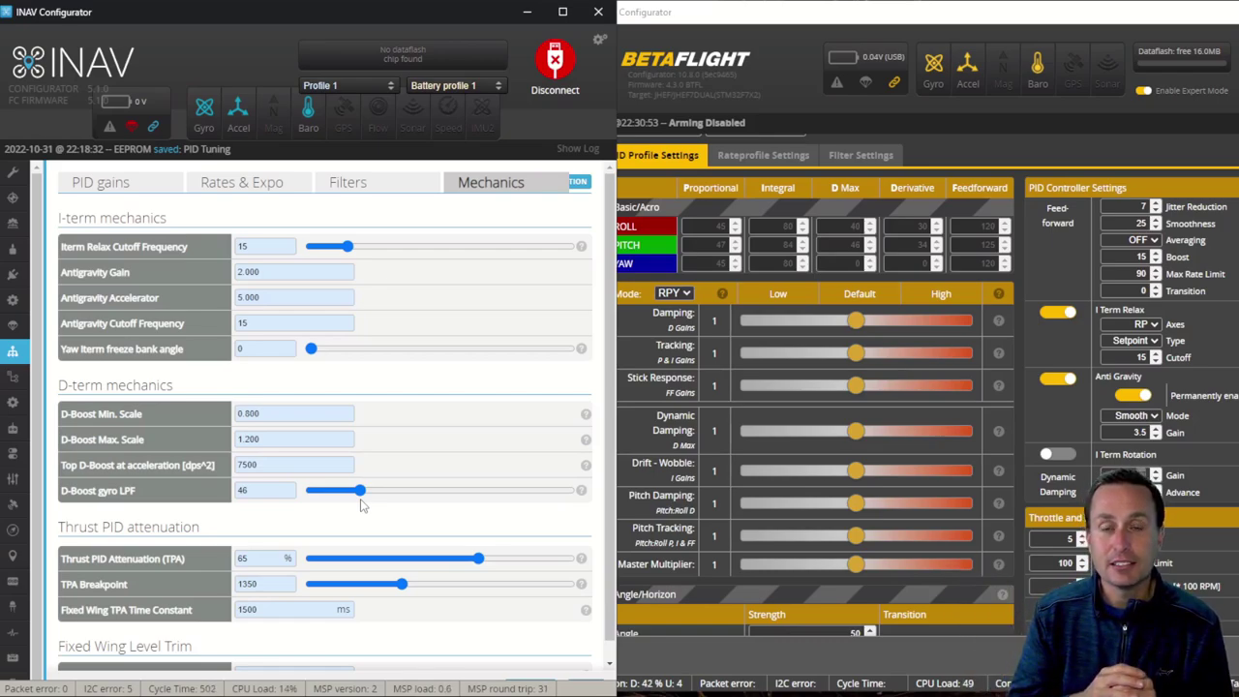
pyautogui.moveTo(360, 500); pyautogui.dragTo(454, 501)
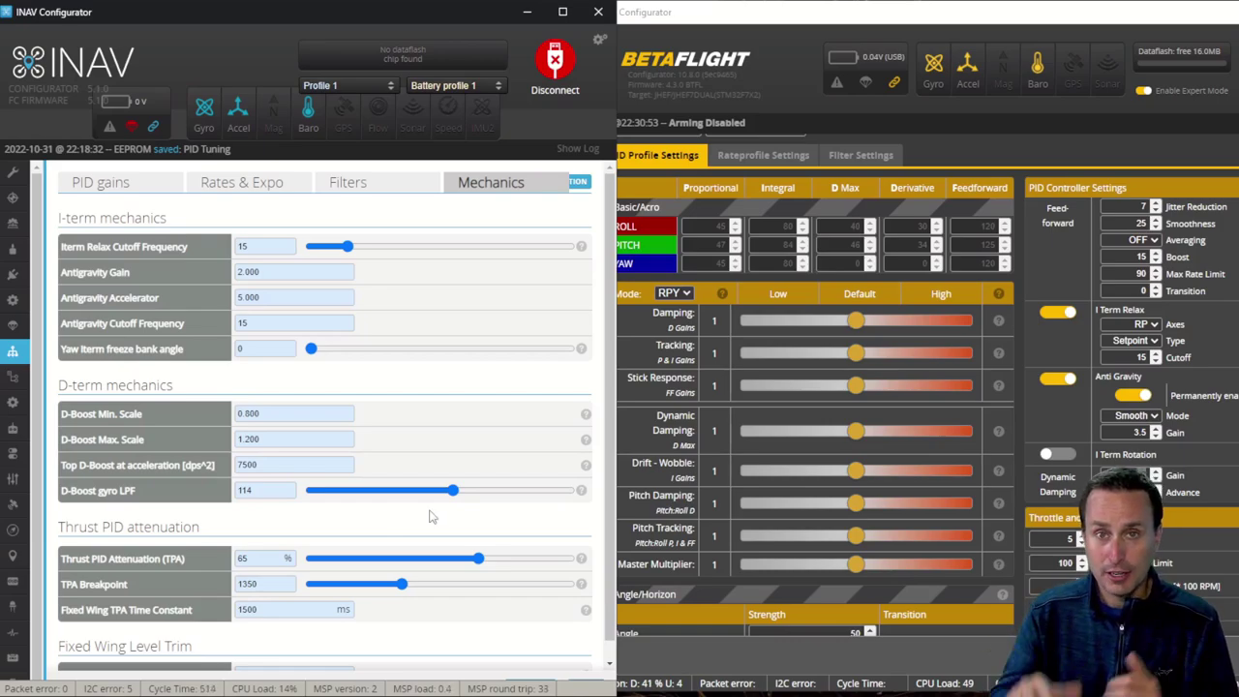
# Examine INAV's Fixed Wing TPA Time Constant and Fixed Wing Level Trim settings
pyautogui.scroll(-1, 290, 600)
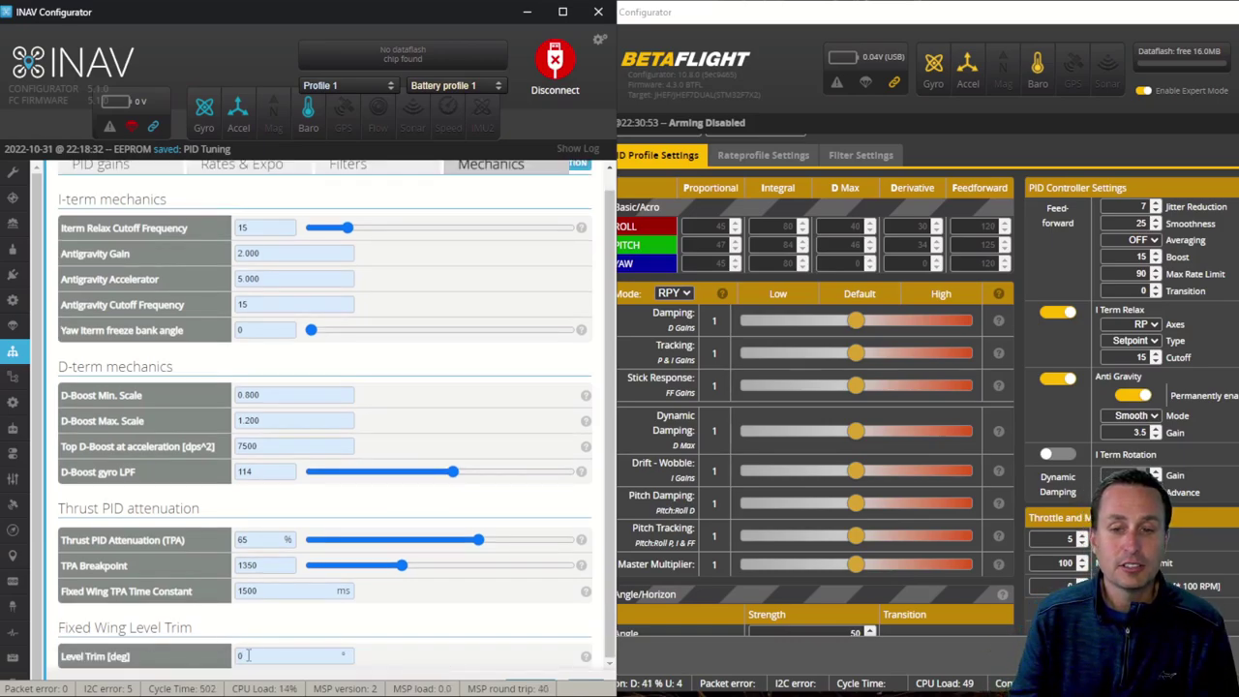
pyautogui.doubleClick(254, 590)
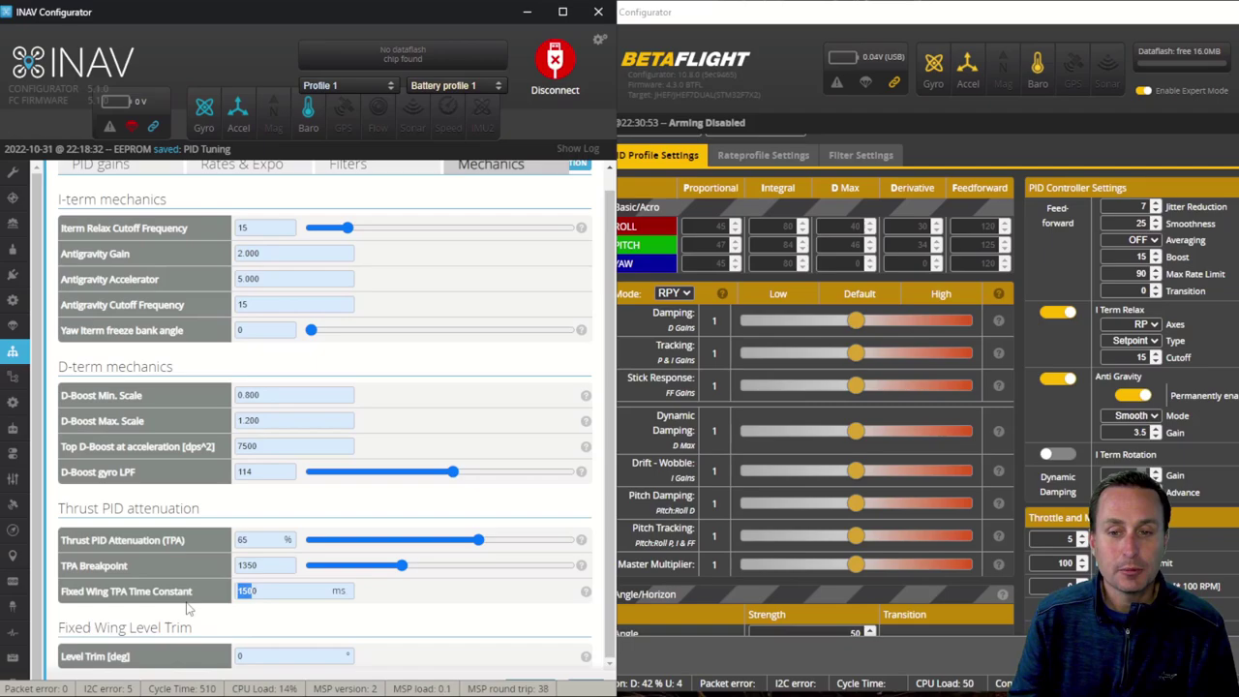